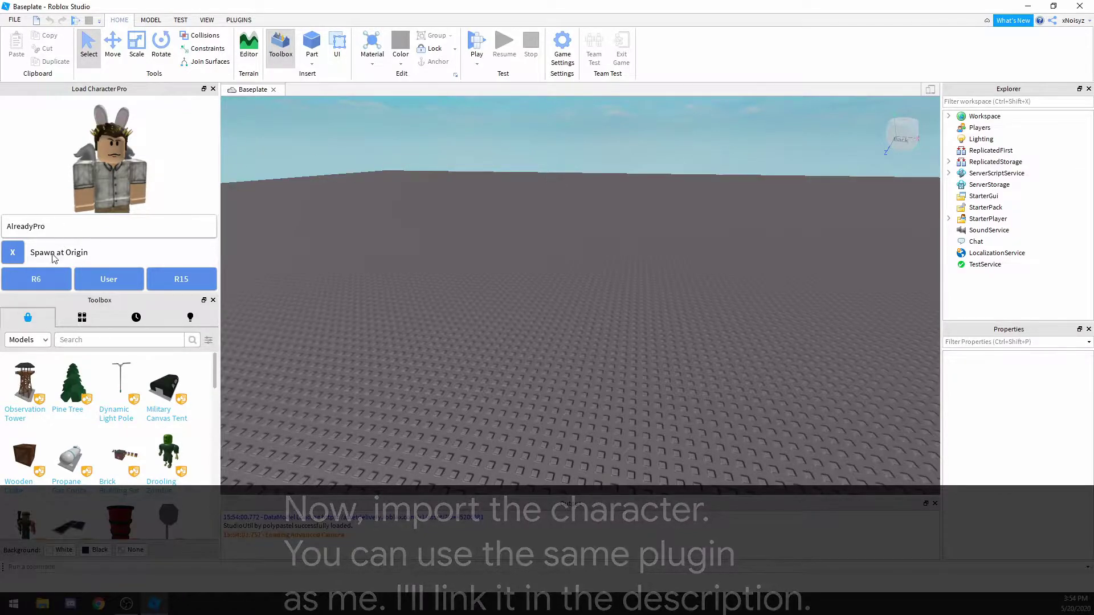
Enter the avatar's username in Load Character Pro and spawn that character as R6 in the baseplate scene
key(ctrl+a)
key(BackSpace)
text(xnoisy)
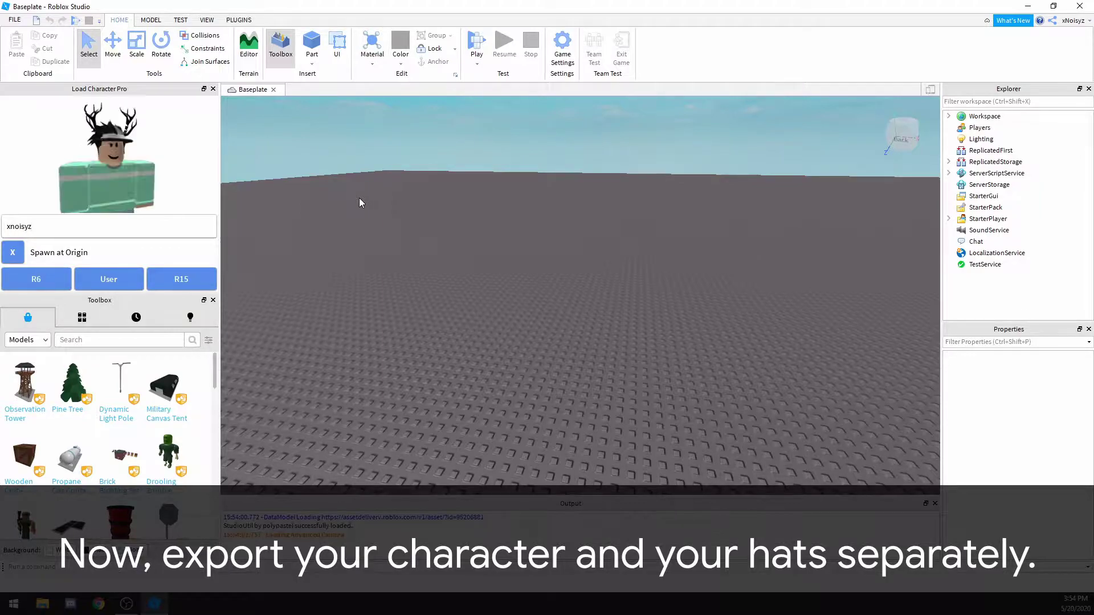
click(35, 279)
key(f)
right_drag(839, 310, 822, 305)
right_click(993, 150)
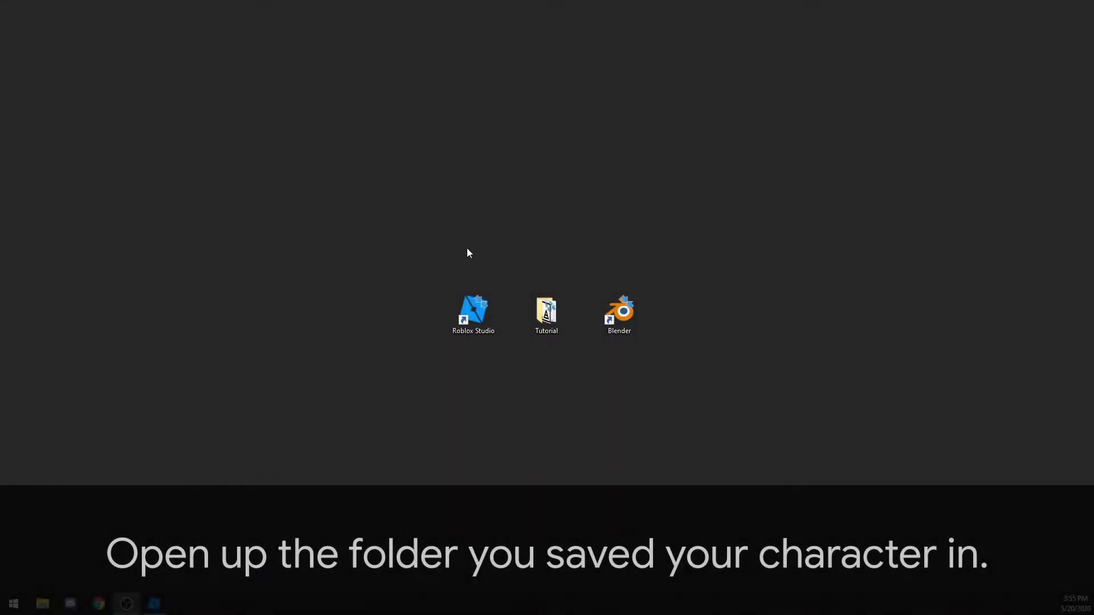
Open the Tutorial folder from the desktop and move its window higher on the screen
click(553, 317)
double_click(552, 317)
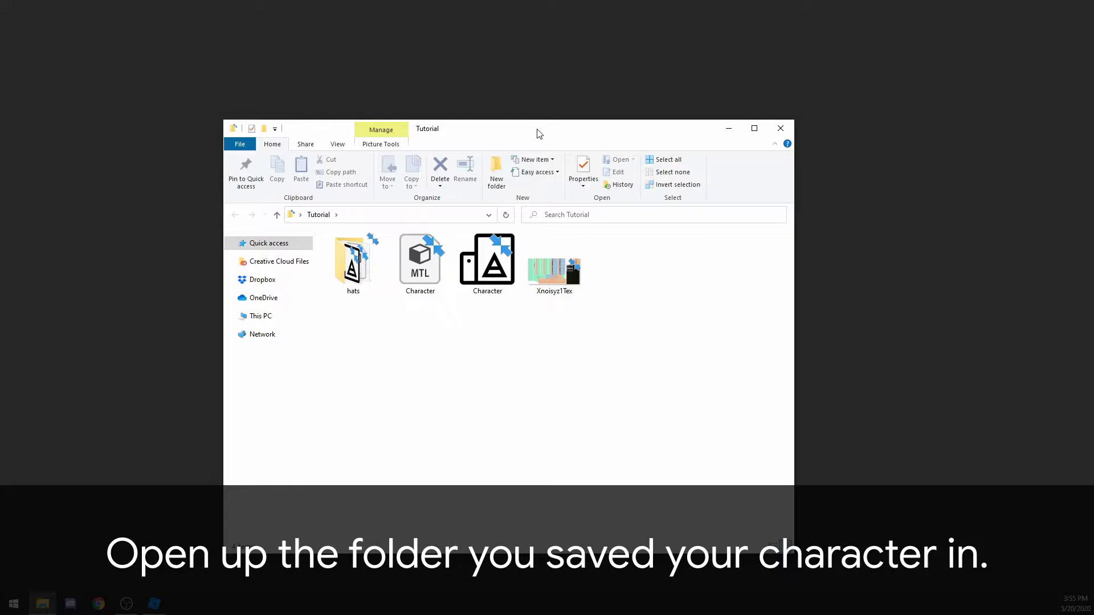
drag(546, 118, 553, 99)
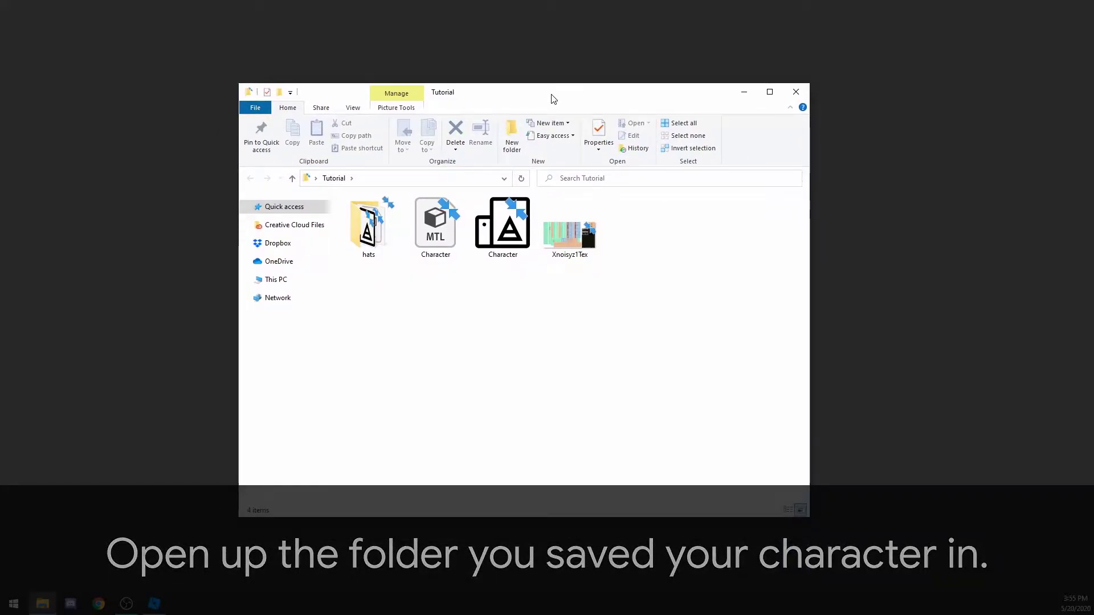
Open the character's texture image from the Tutorial folder in Adobe Photoshop CC 2019 and maximize the editor window
click(558, 232)
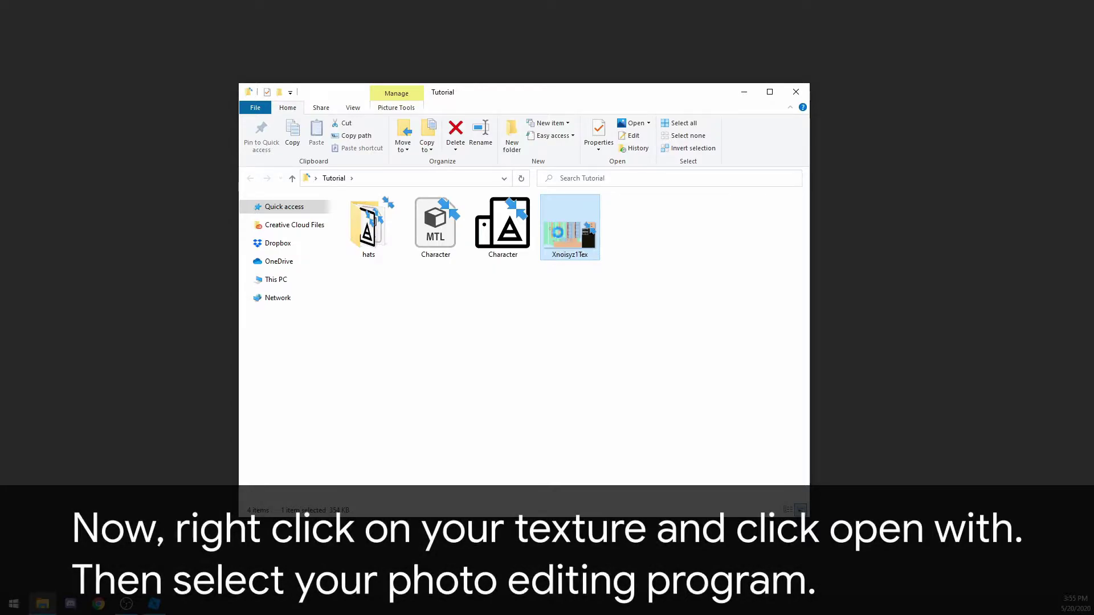
right_click(558, 233)
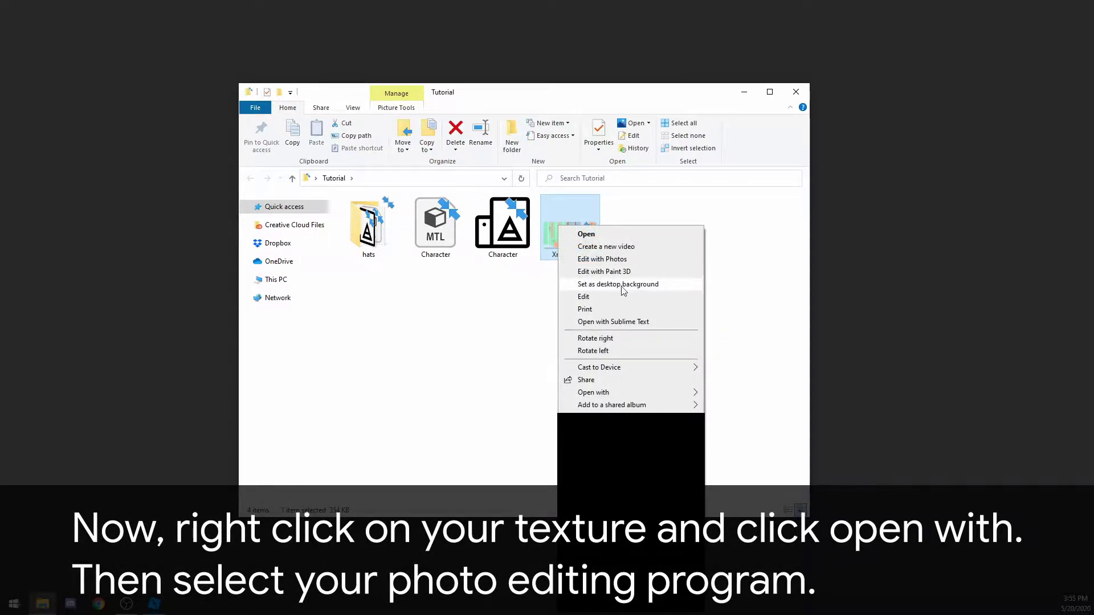
click(617, 396)
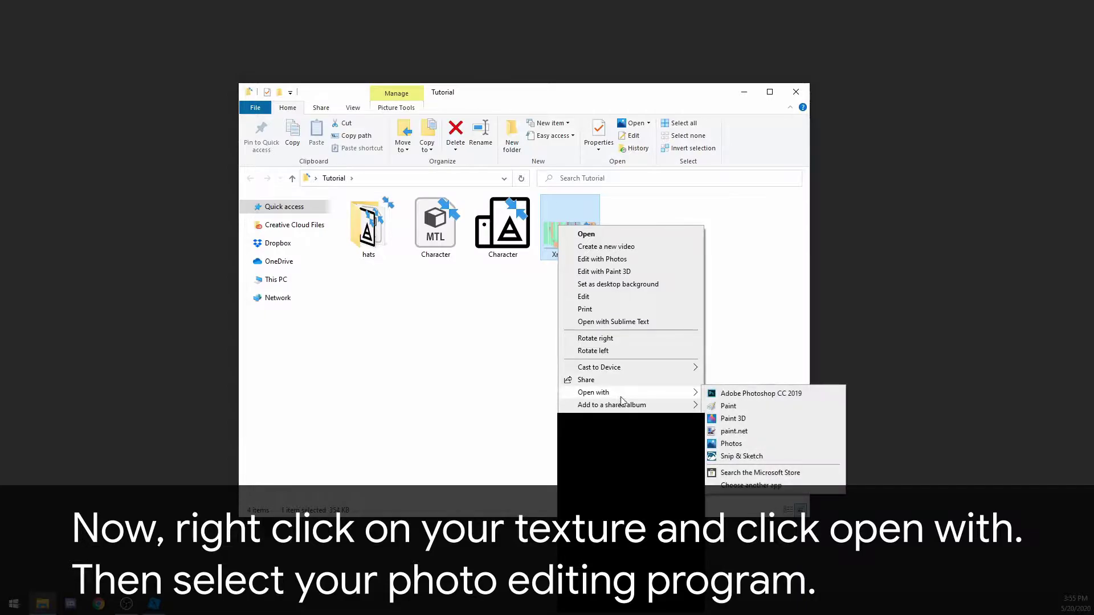
click(762, 394)
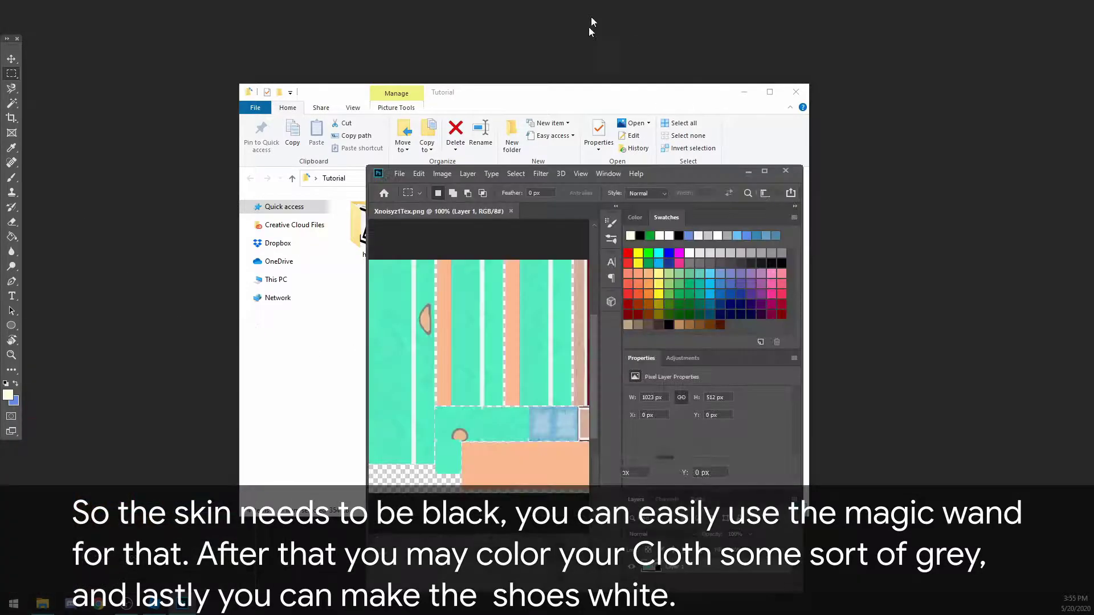
drag(665, 179, 661, 1)
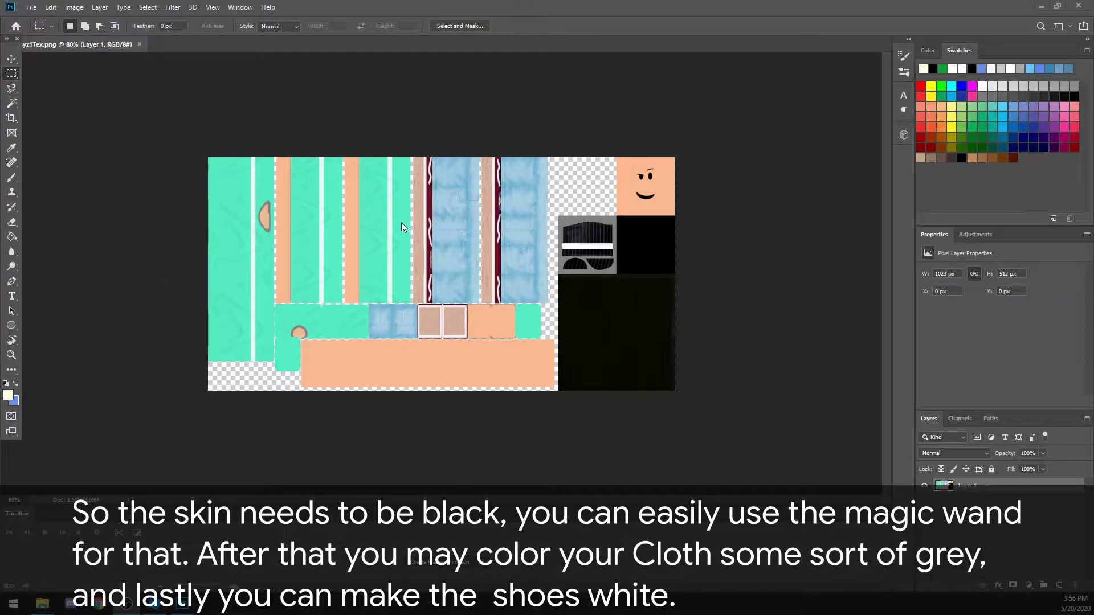
Select the skin-coloured areas of the sleeves, hands and lower blocks with the Magic Wand and paint them black on a new layer
alt+scroll(442, 220, up, 3)
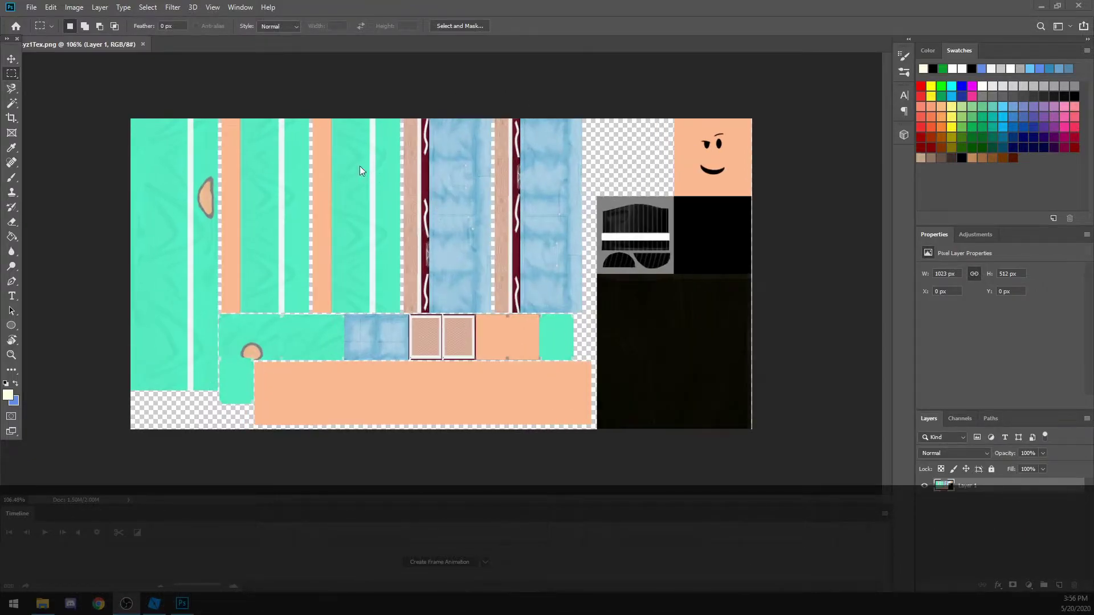
click(11, 103)
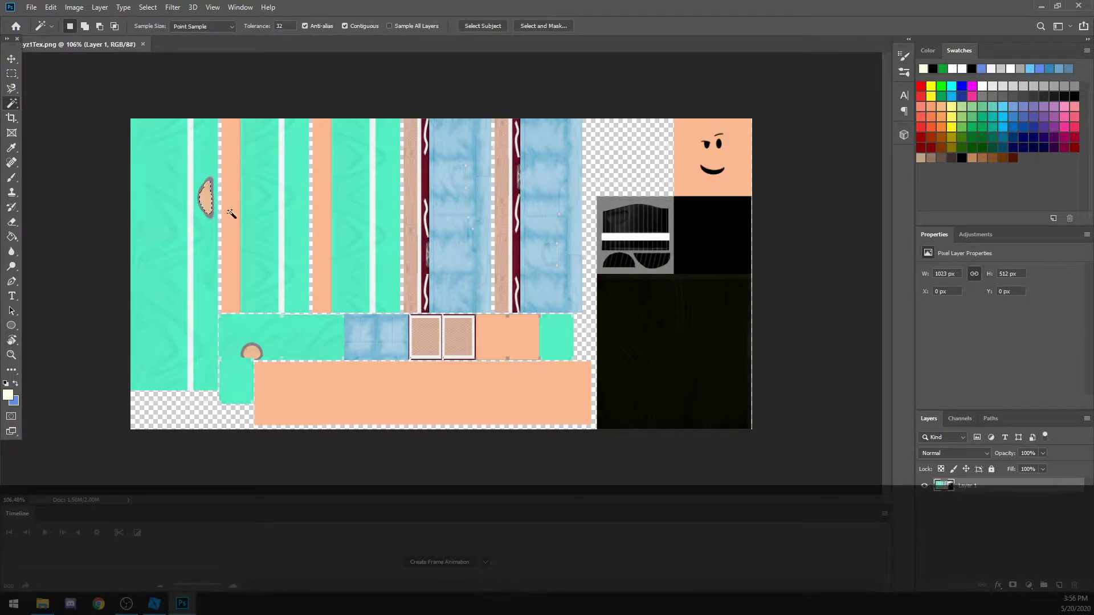
shift+click(229, 193)
shift+click(321, 206)
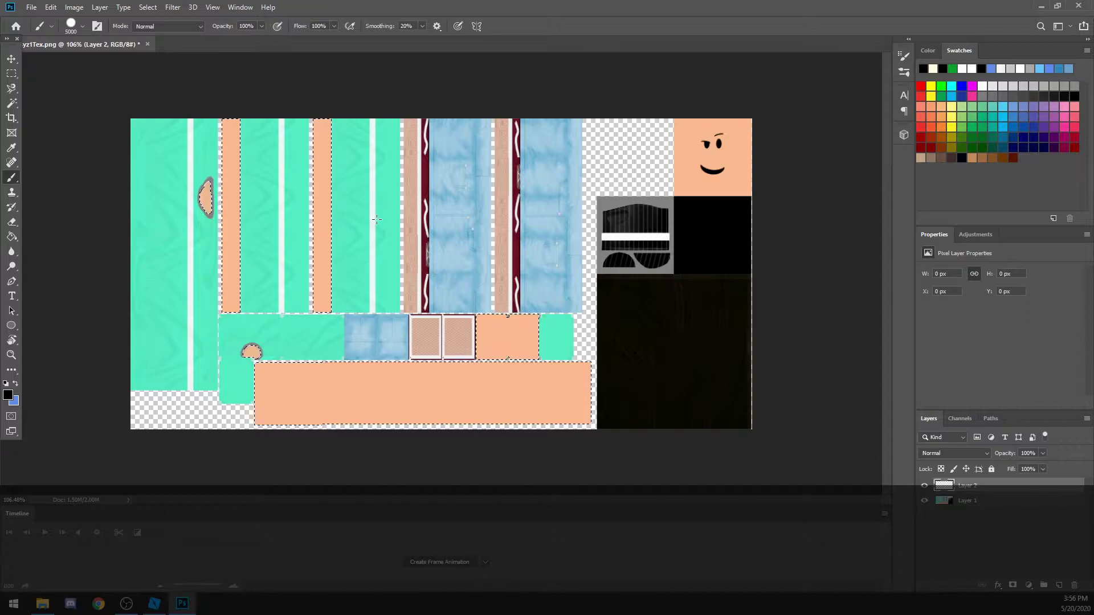
click(228, 199)
click(11, 73)
click(190, 105)
Select the two shoe strips beside the blue trouser textures with a rectangular marquee, paint them white and clear the selection
alt+scroll(735, 225, up, 4)
alt+scroll(492, 266, up, 1)
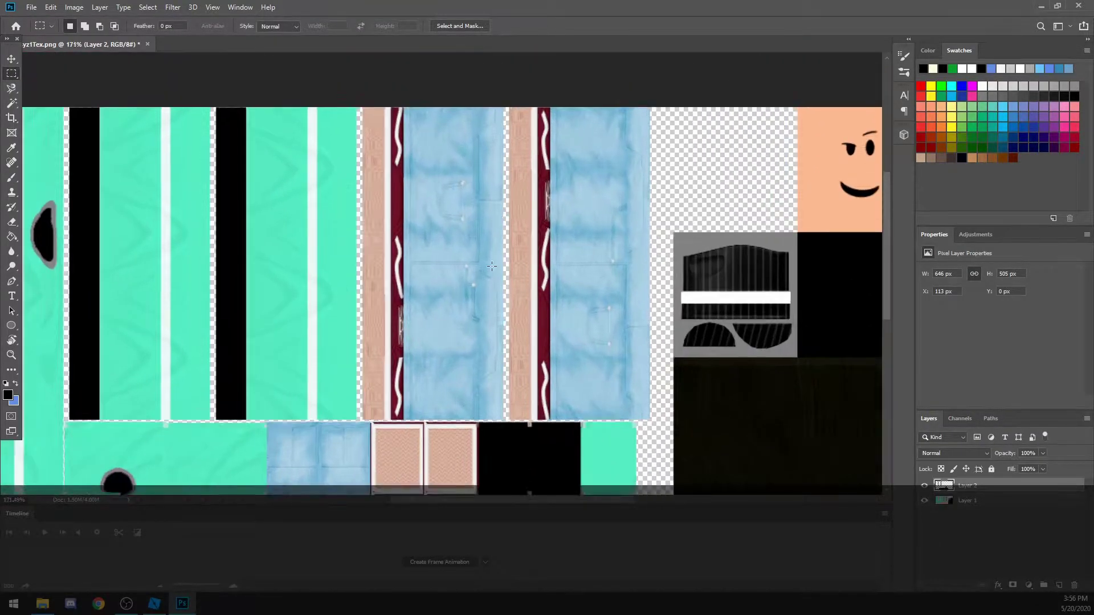
drag(361, 107, 405, 430)
shift+drag(508, 116, 554, 433)
click(8, 394)
click(855, 212)
alt+scroll(570, 256, down, 2)
alt+scroll(521, 271, up, 1)
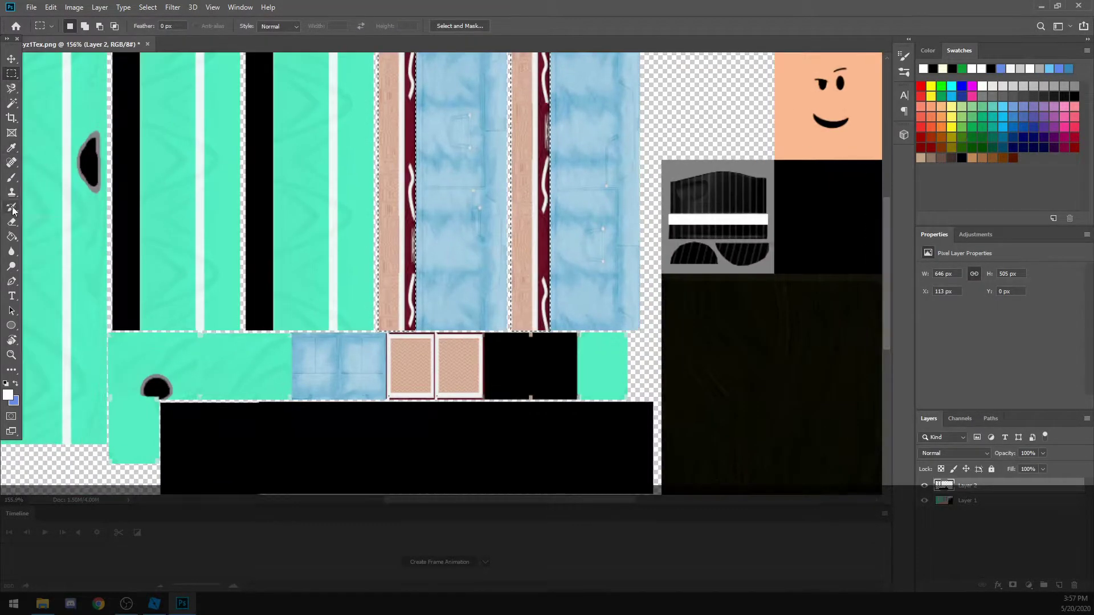
click(11, 177)
alt+scroll(76, 180, down, 2)
click(117, 227)
click(11, 74)
click(26, 67)
Select the remaining unpainted area of the new layer with the Magic Wand, paint it grey acacac and clear the selection
click(16, 104)
click(229, 147)
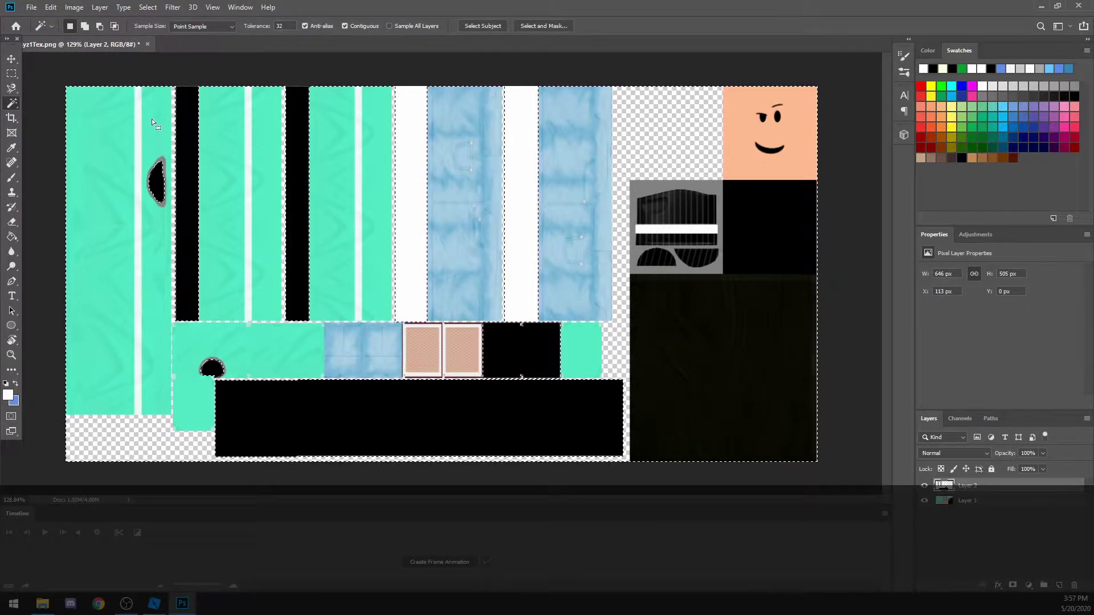
click(8, 394)
click(607, 280)
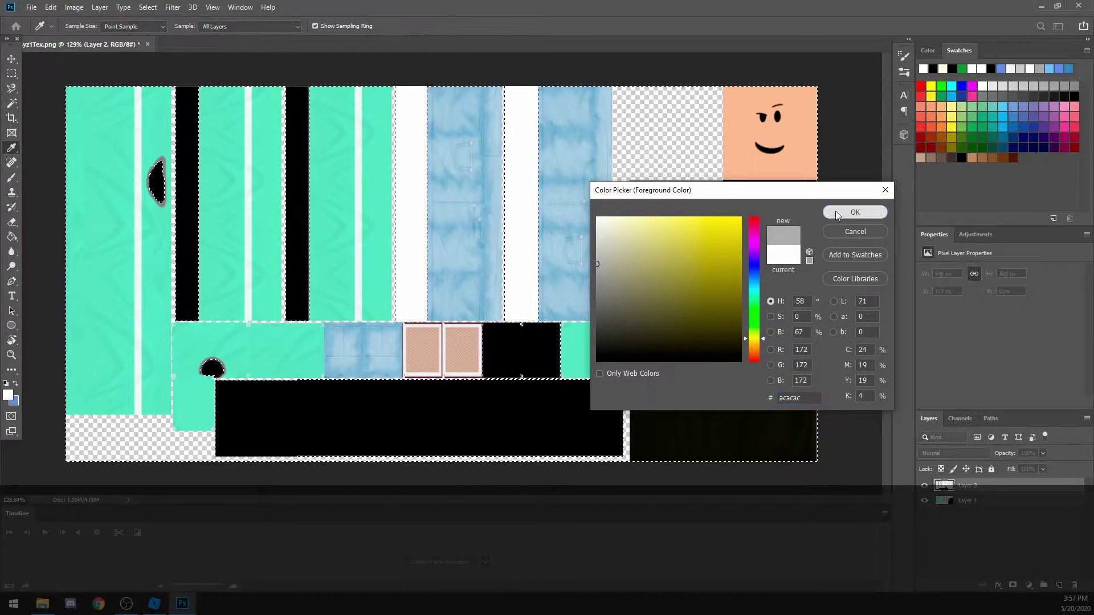
click(855, 212)
click(11, 178)
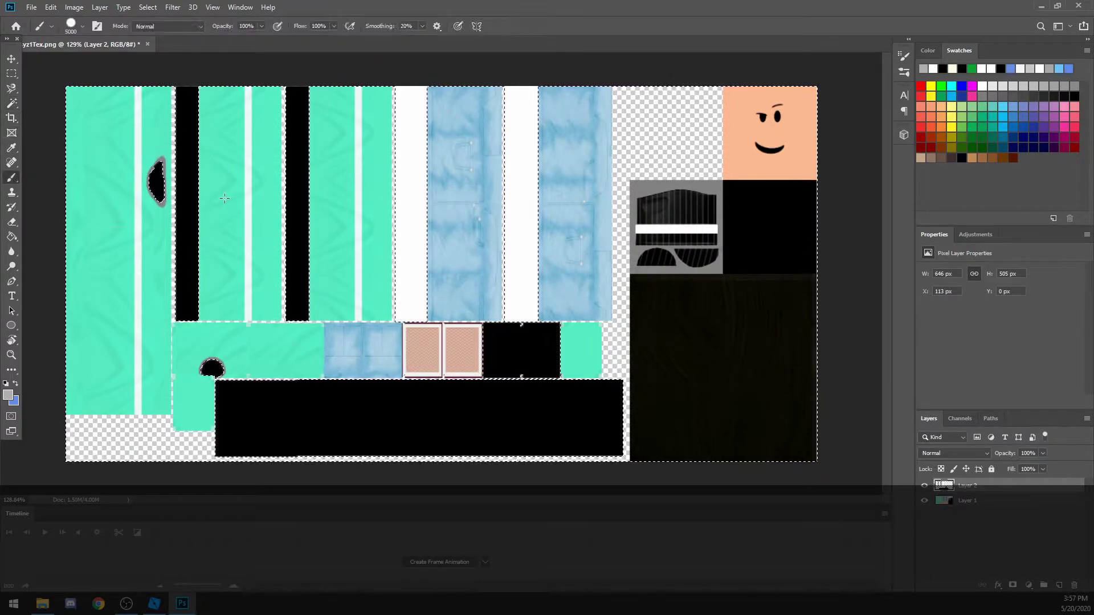
click(196, 169)
click(12, 73)
click(51, 89)
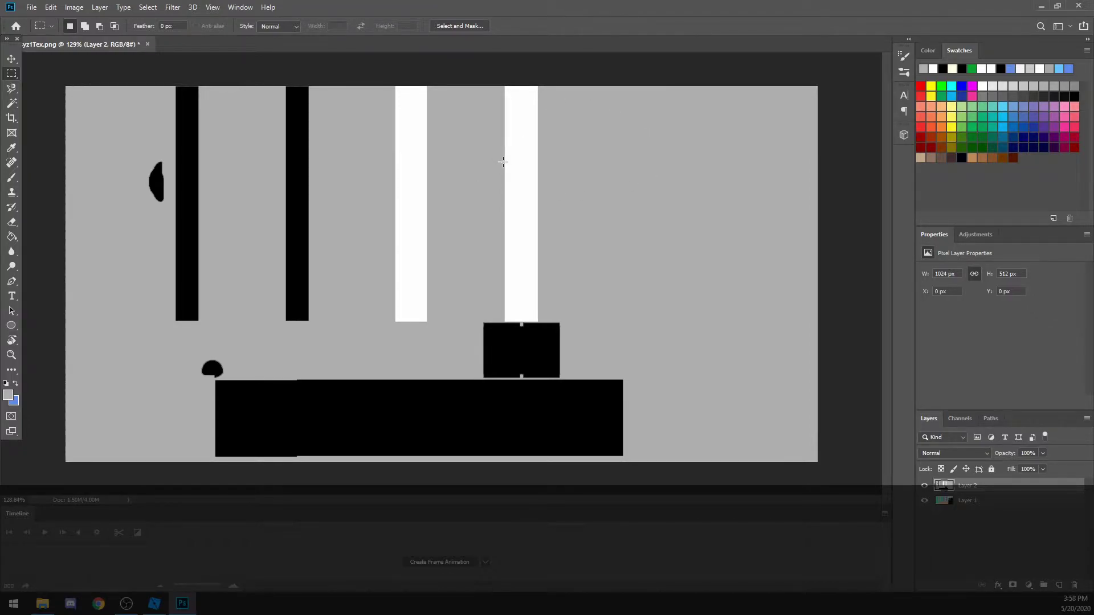
Export the painted texture as a PNG named BumpMap to the Tutorial folder and close Photoshop
click(31, 7)
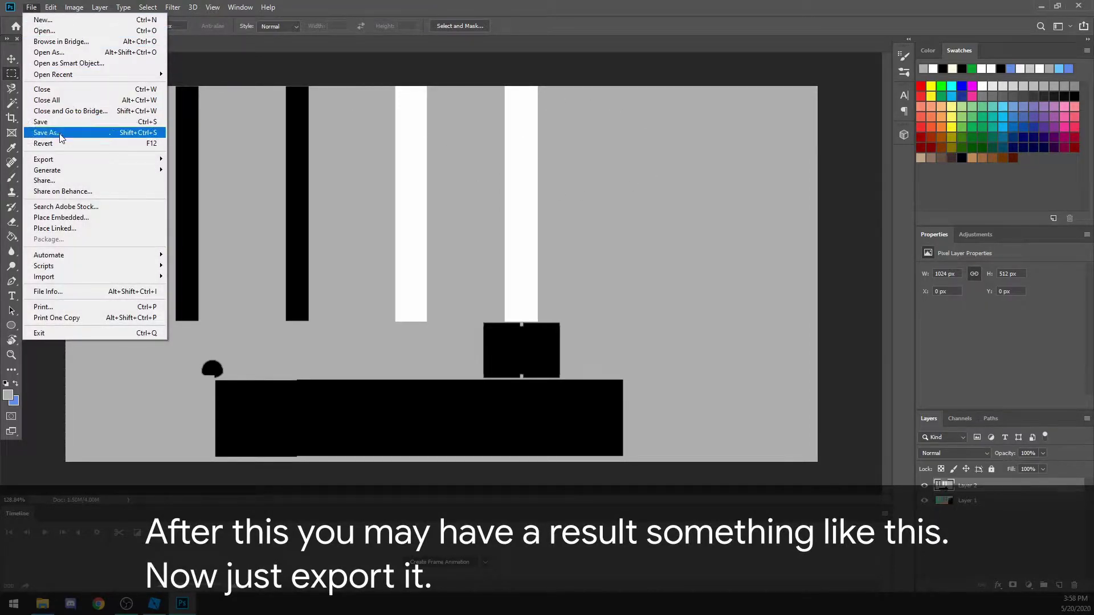
mouse_move(77, 161)
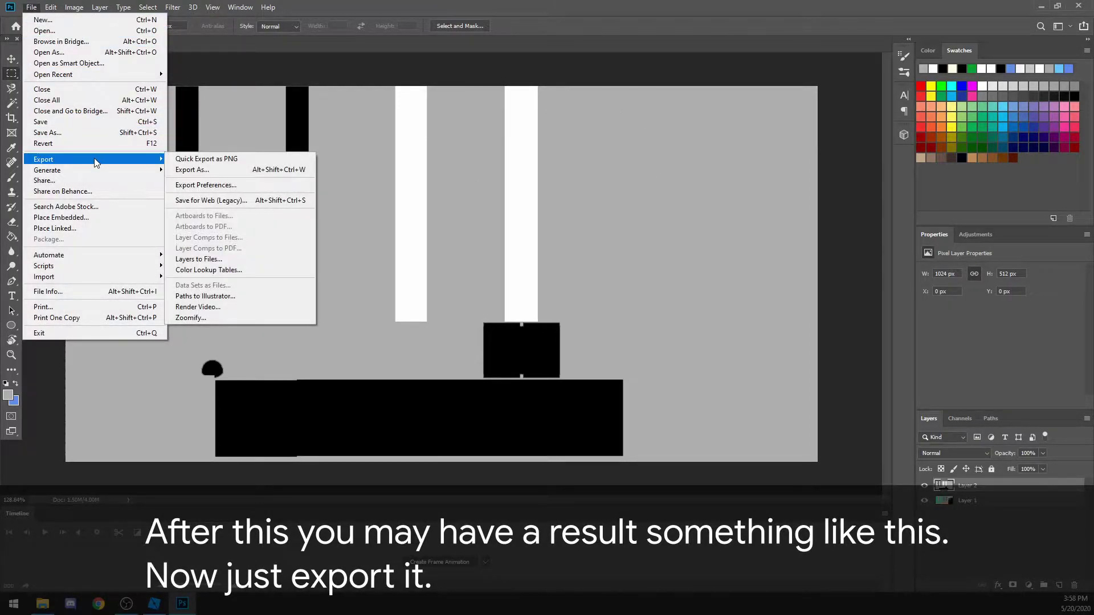
click(208, 170)
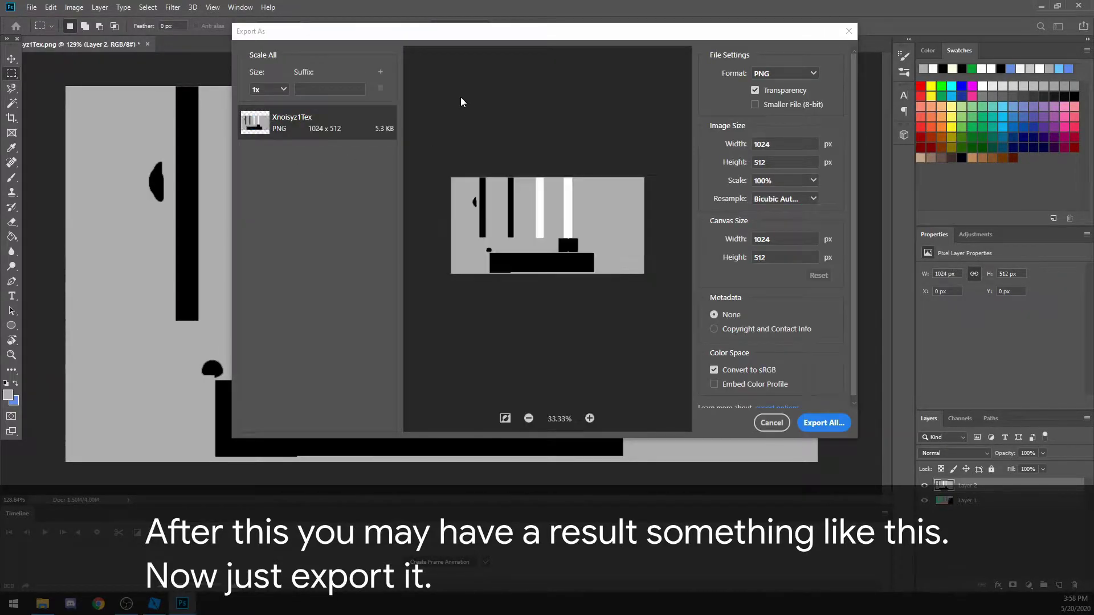
click(822, 422)
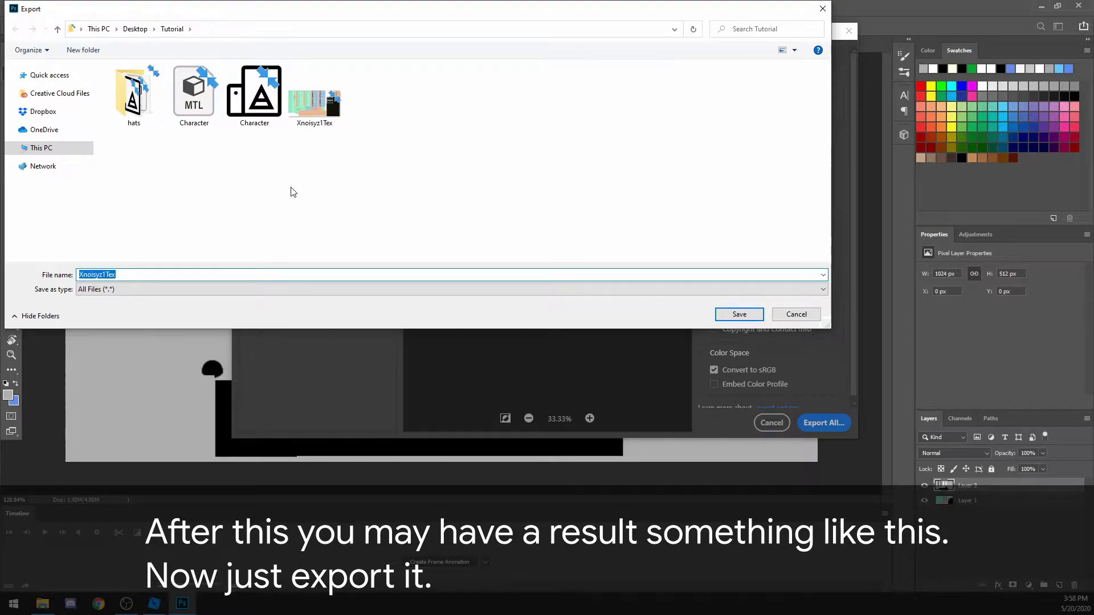
key(BackSpace)
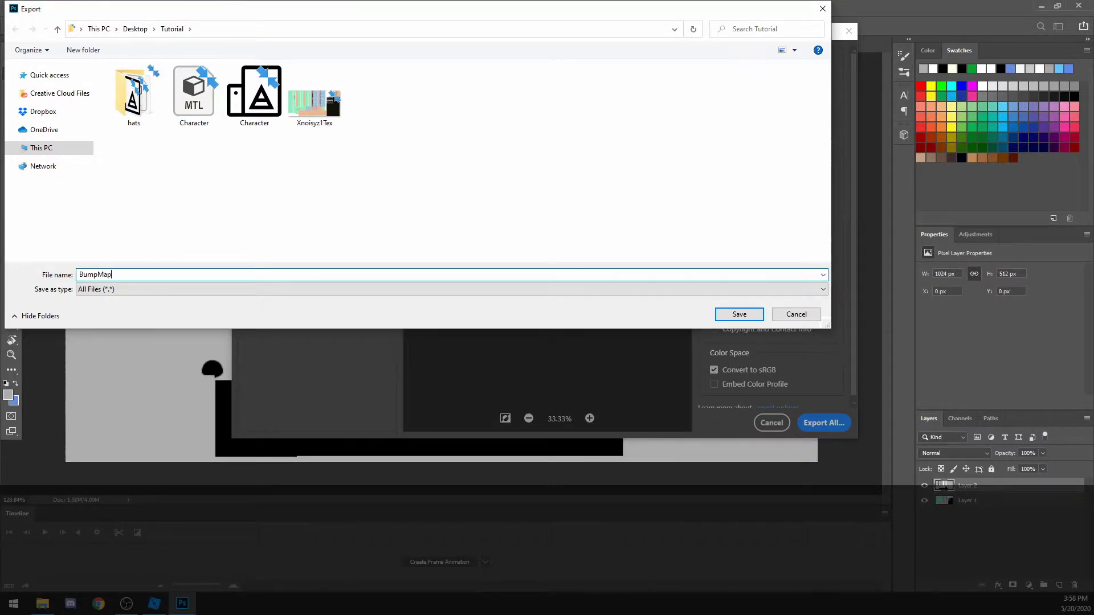
key(Return)
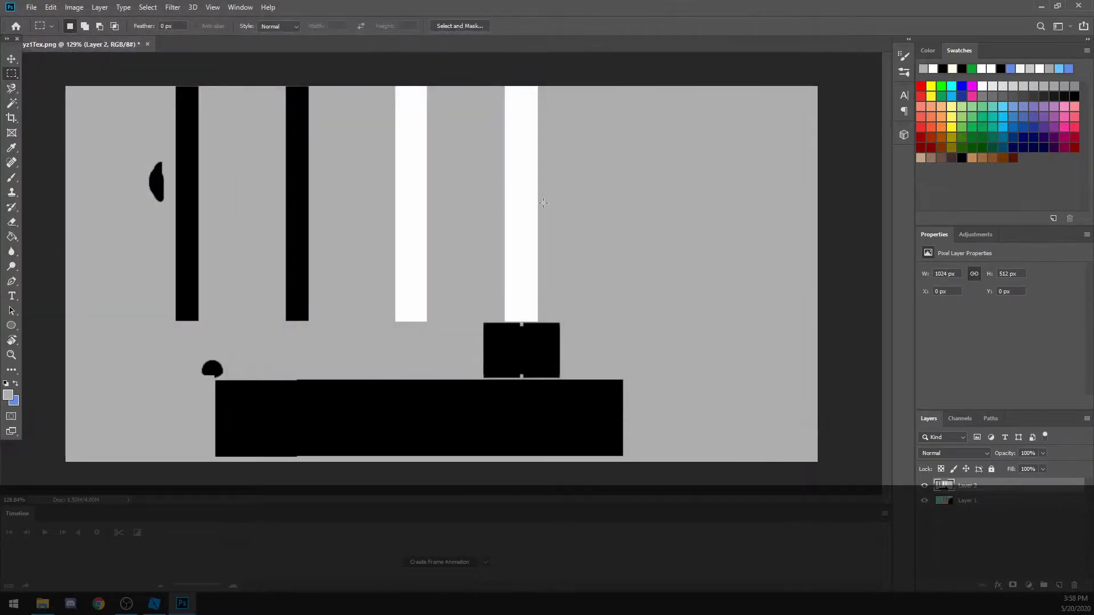
click(1085, 8)
click(541, 224)
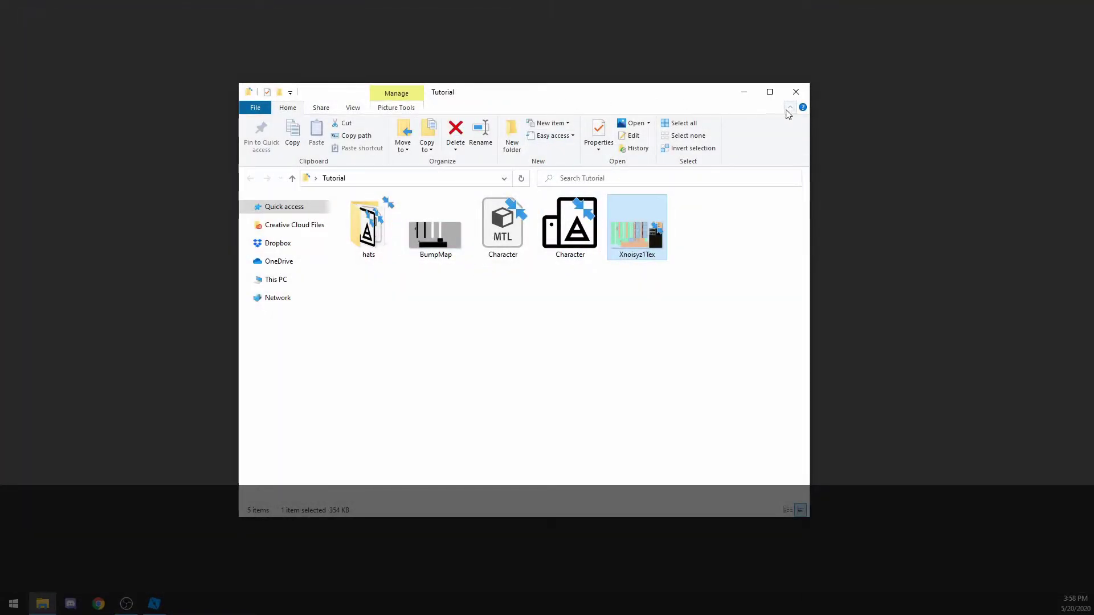
Minimize the Tutorial folder window and launch Blender from the desktop
click(744, 92)
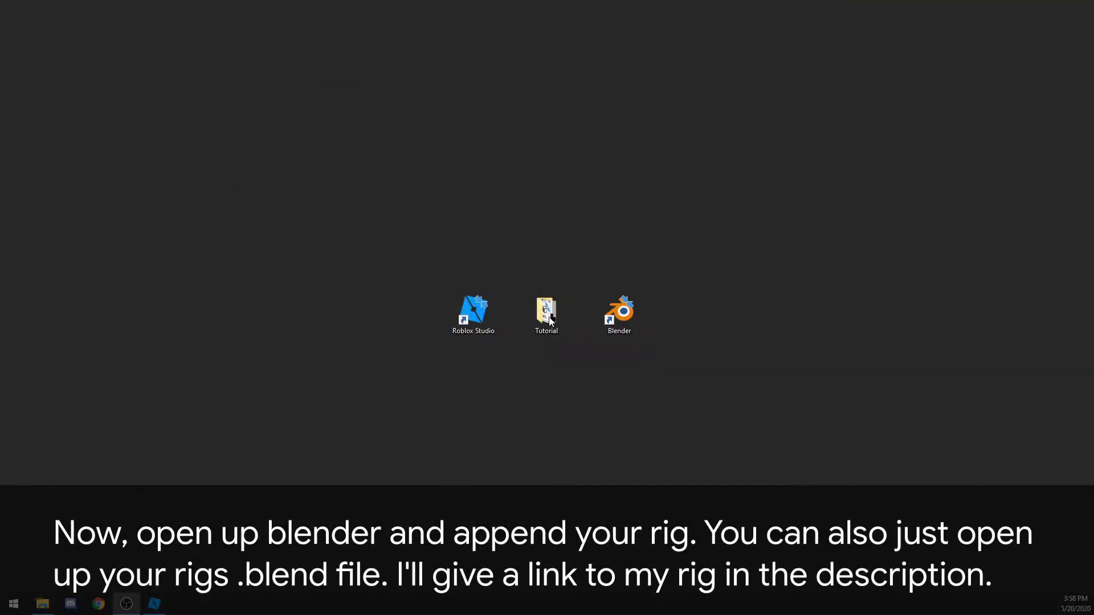
drag(686, 365, 615, 233)
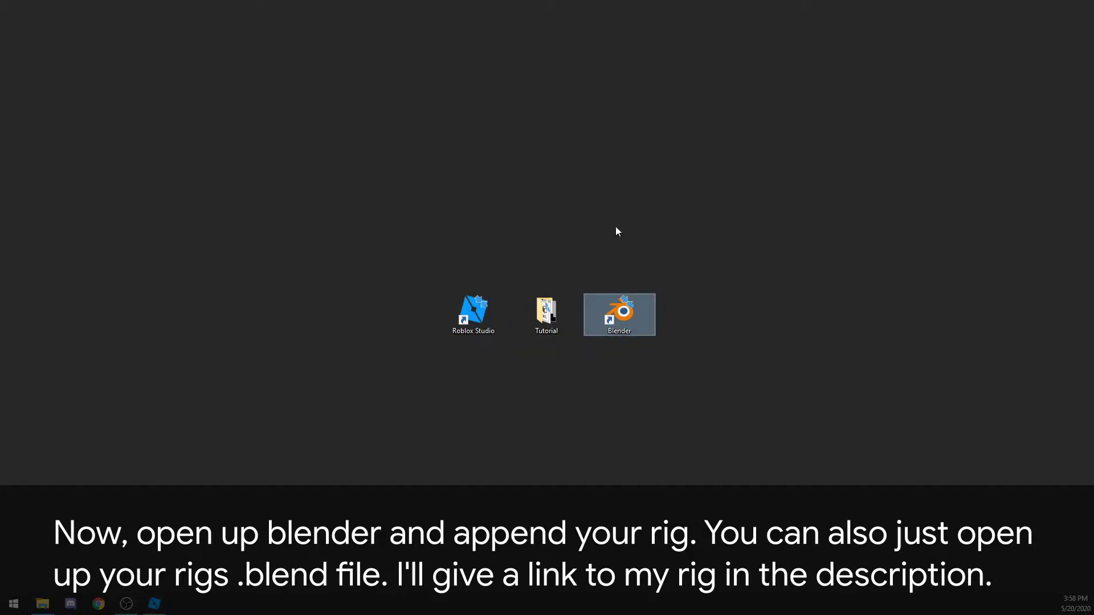
double_click(628, 309)
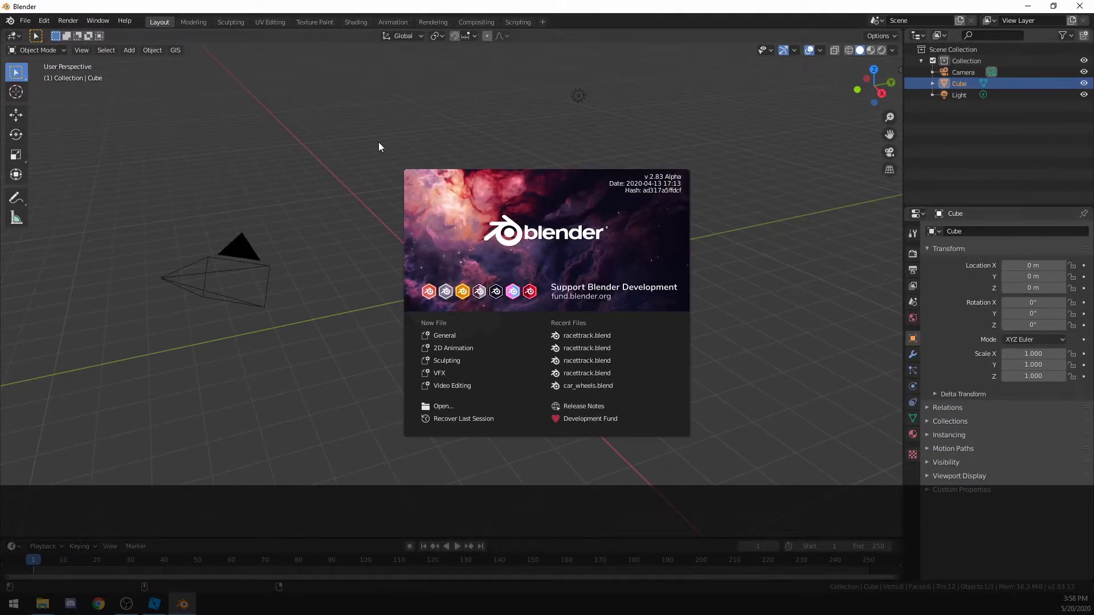
Dismiss the splash screen and delete the default camera, cube and light
click(378, 147)
drag(687, 426, 275, 100)
key(x)
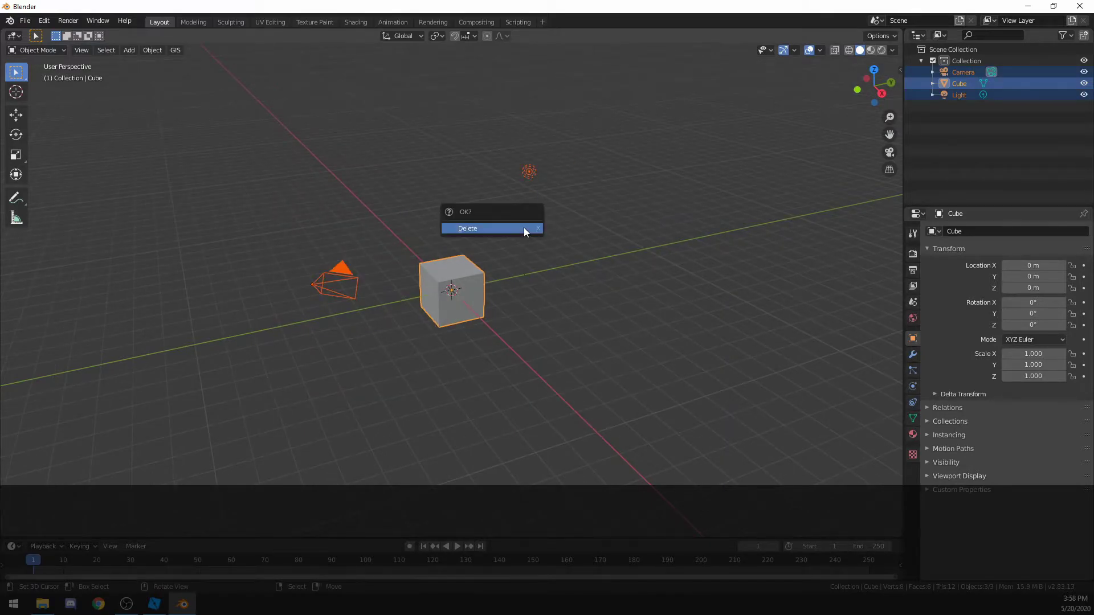
click(469, 230)
Enable Screencast Keys for the 3D viewport and collapse its settings
middle_drag(491, 279, 510, 293)
key(n)
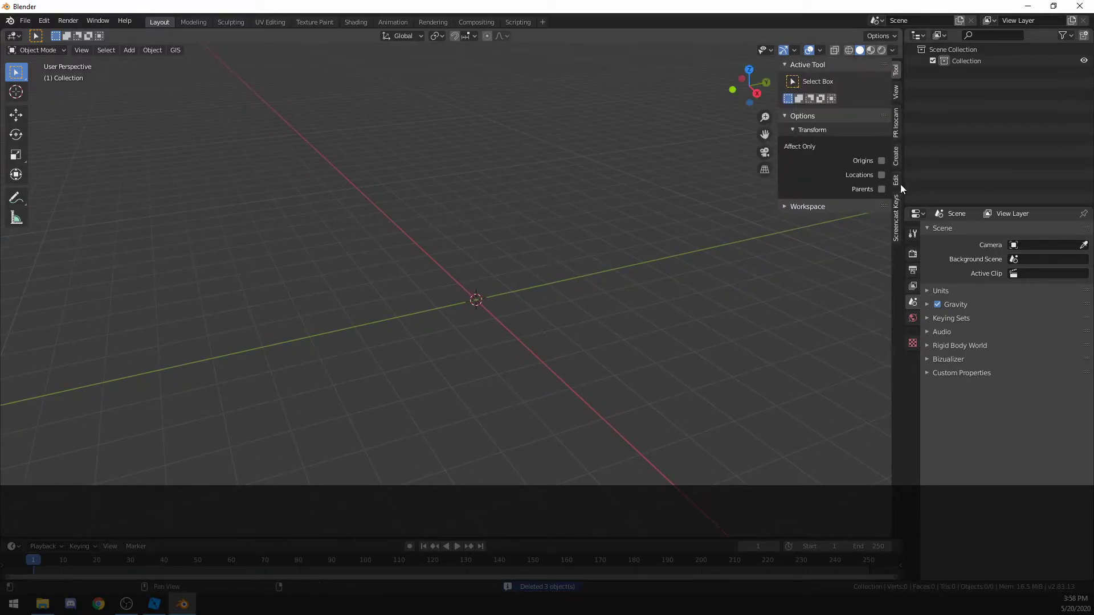
click(896, 222)
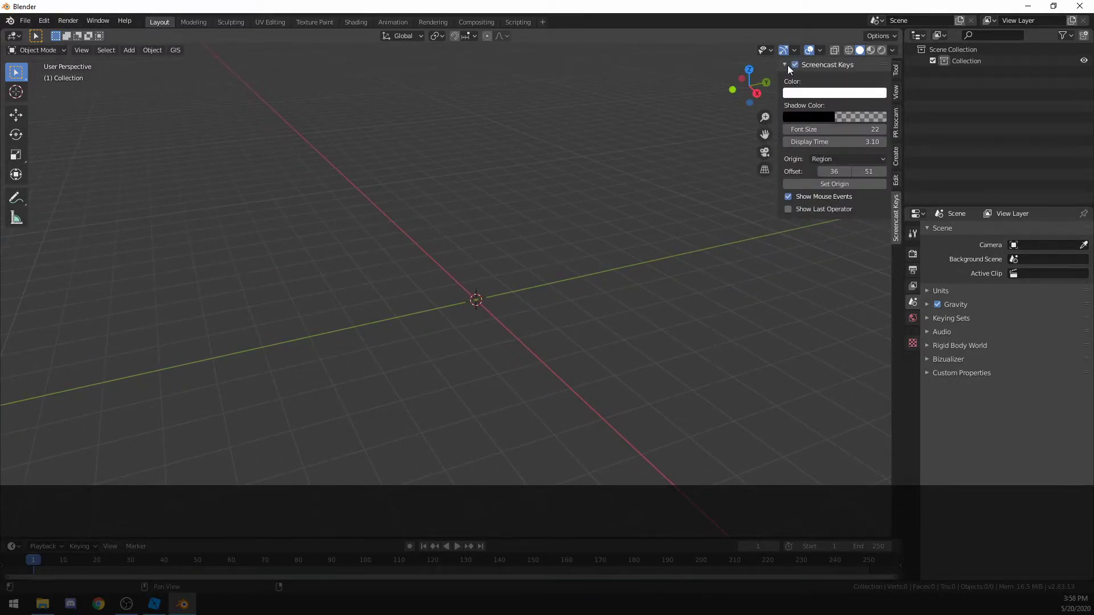
click(788, 64)
middle_drag(564, 250, 471, 283)
scroll(552, 261, down, 1)
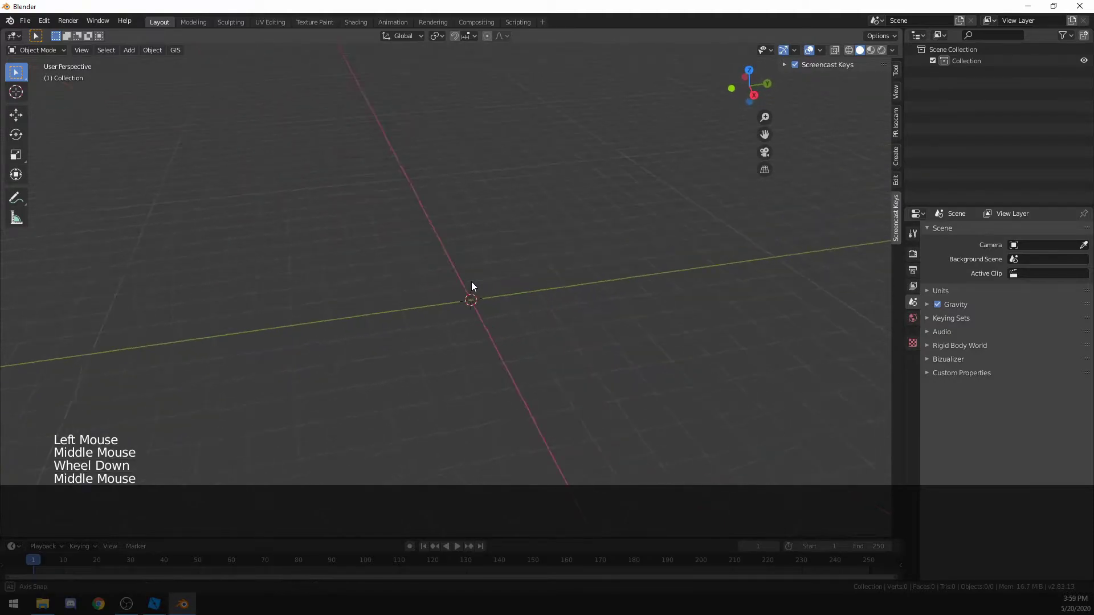
Rename the default collection to Avatar
scroll(475, 278, down, 1)
triple_click(967, 60)
text(Avatar)
key(Return)
Append the UltimateRig character rig and its Shapes from the rig's blend file into the Avatar collection
click(25, 21)
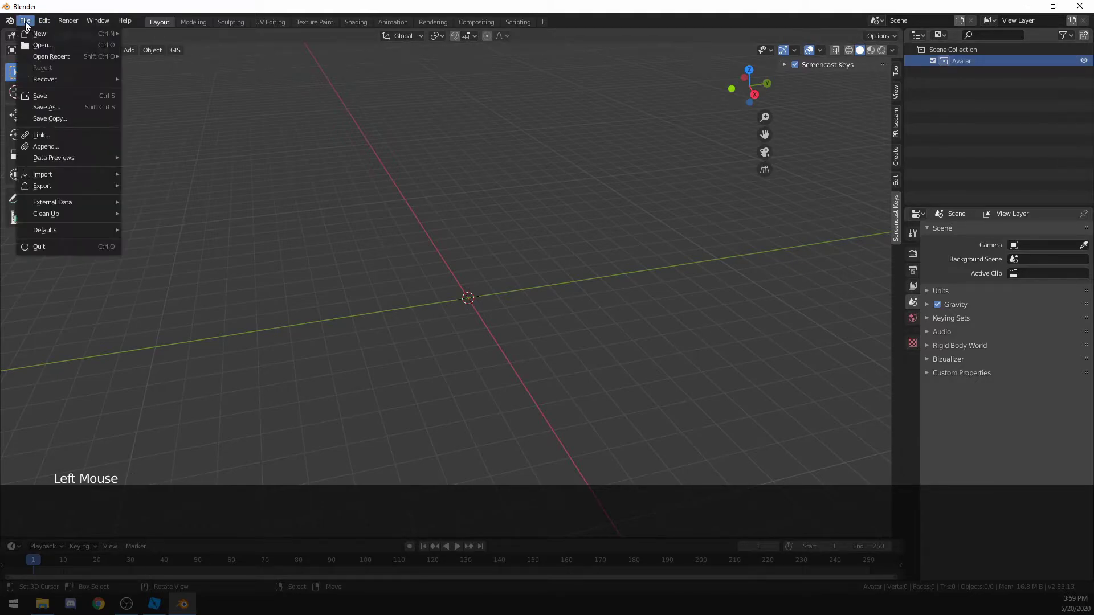
click(49, 150)
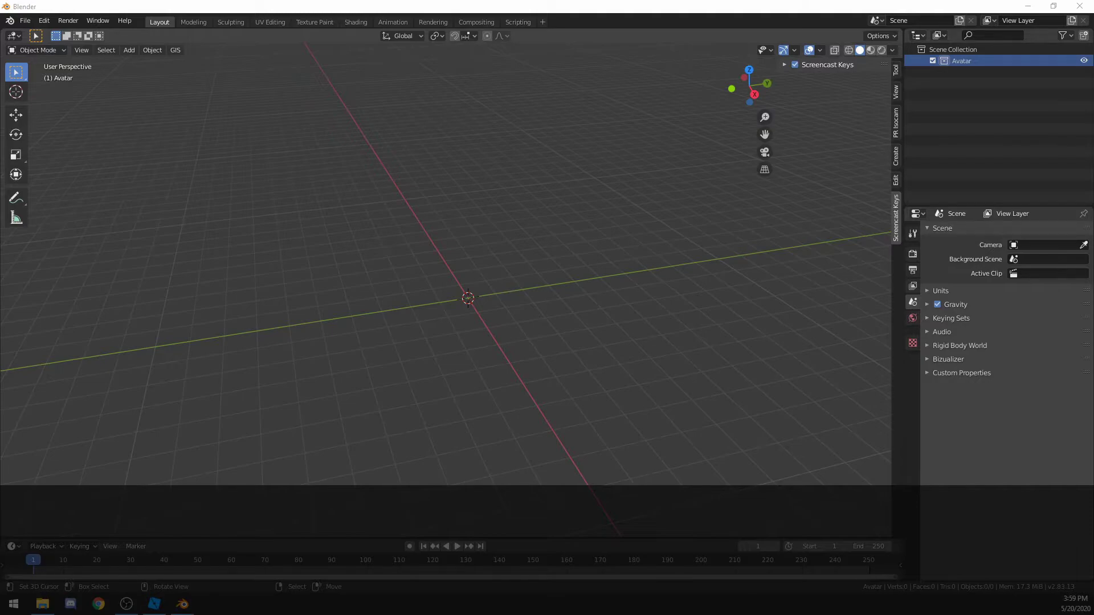
middle_drag(229, 386, 450, 354)
scroll(374, 360, up, 4)
scroll(465, 347, down, 1)
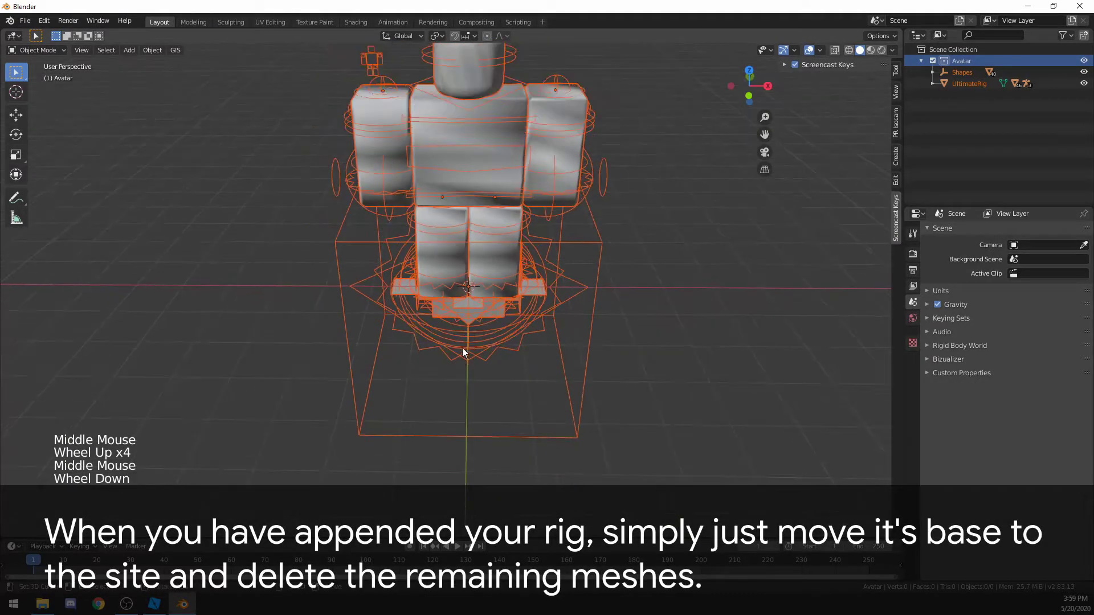
Move the UltimateRig base about 7.37 m along the X axis, clear of the leftover shape meshes
right_click(363, 294)
scroll(497, 341, down, 3)
scroll(497, 341, up, 1)
scroll(441, 339, down, 1)
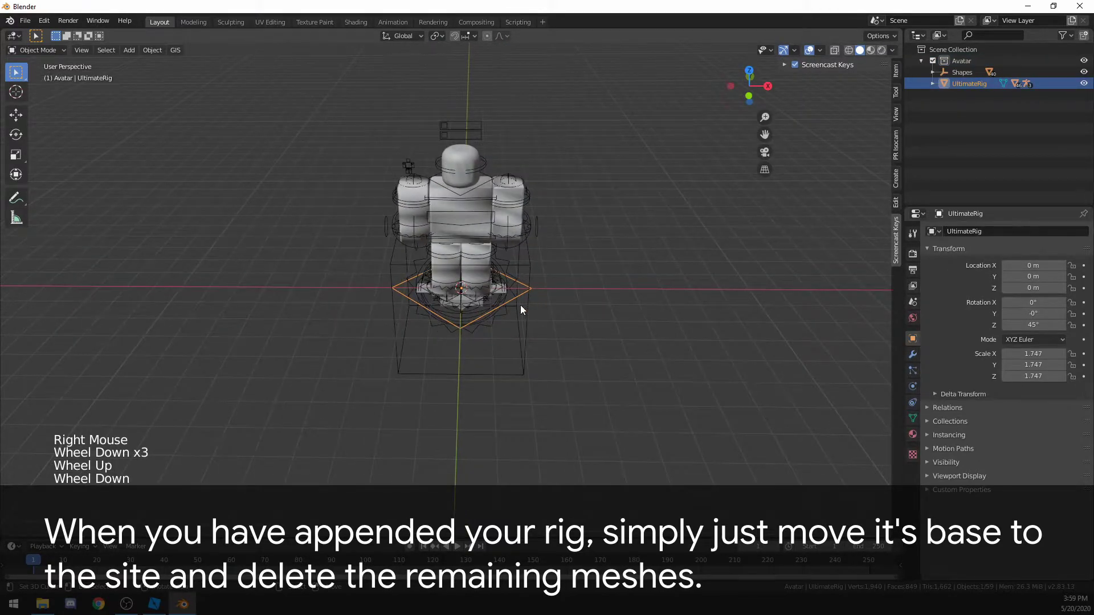
key(g)
click(670, 341)
Delete the leftover Shapes meshes around the world origin, keeping only the character rig
key(alt+a)
key(b)
drag(550, 402, 333, 145)
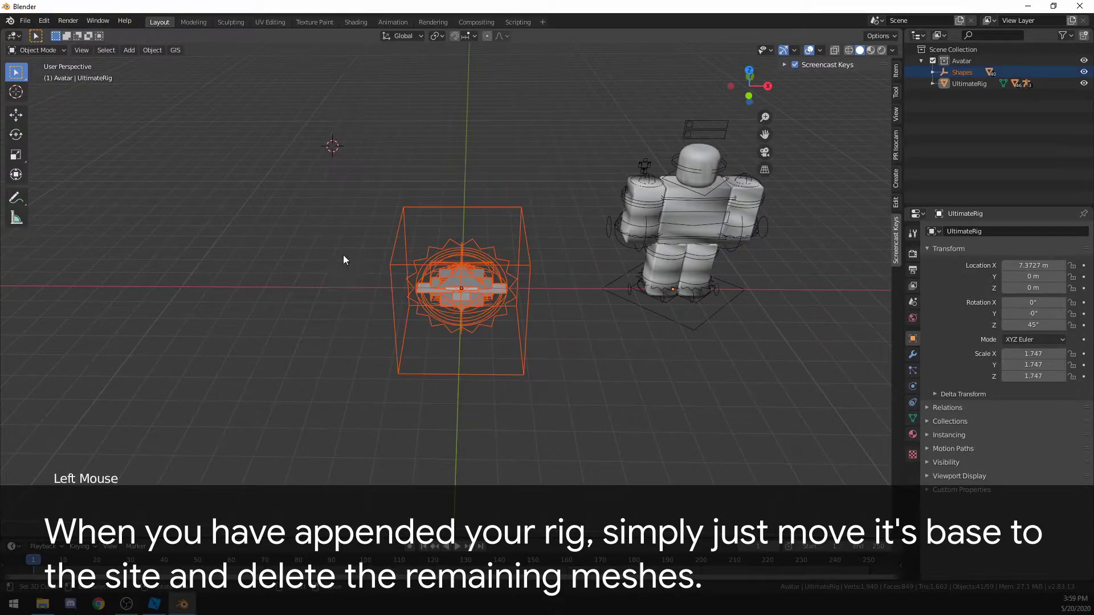
key(x)
click(442, 270)
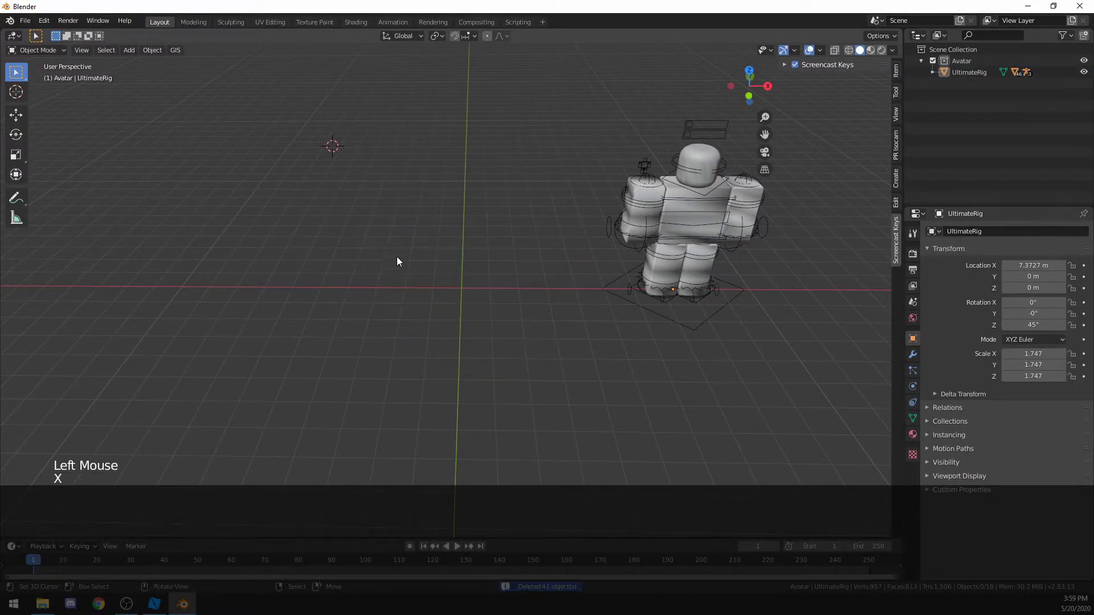
Set the UltimateRig's X location to 0 m and deselect everything
right_click(641, 311)
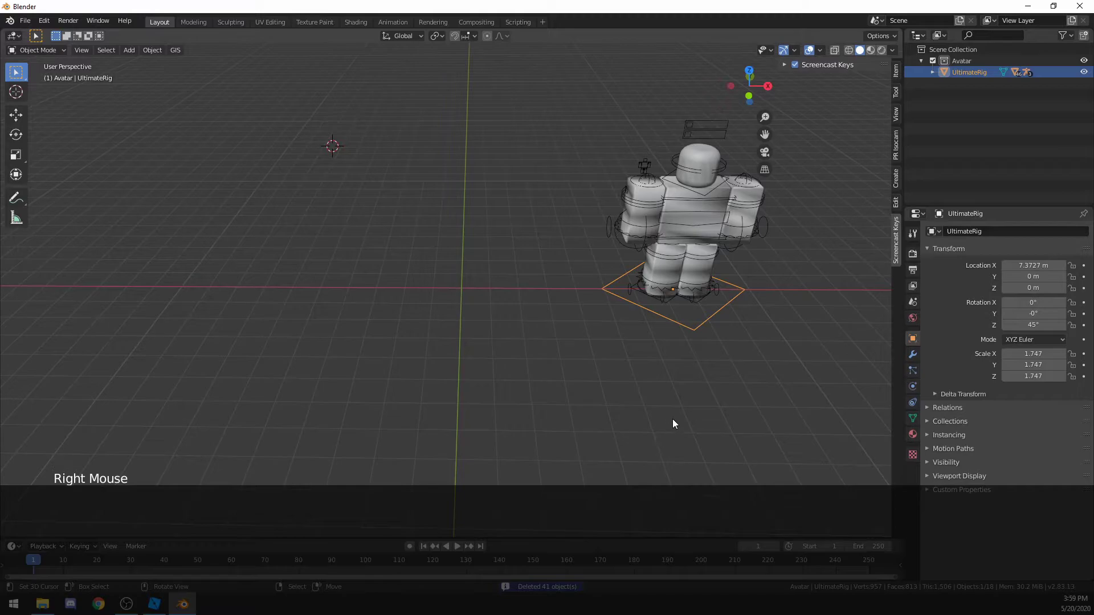
click(896, 70)
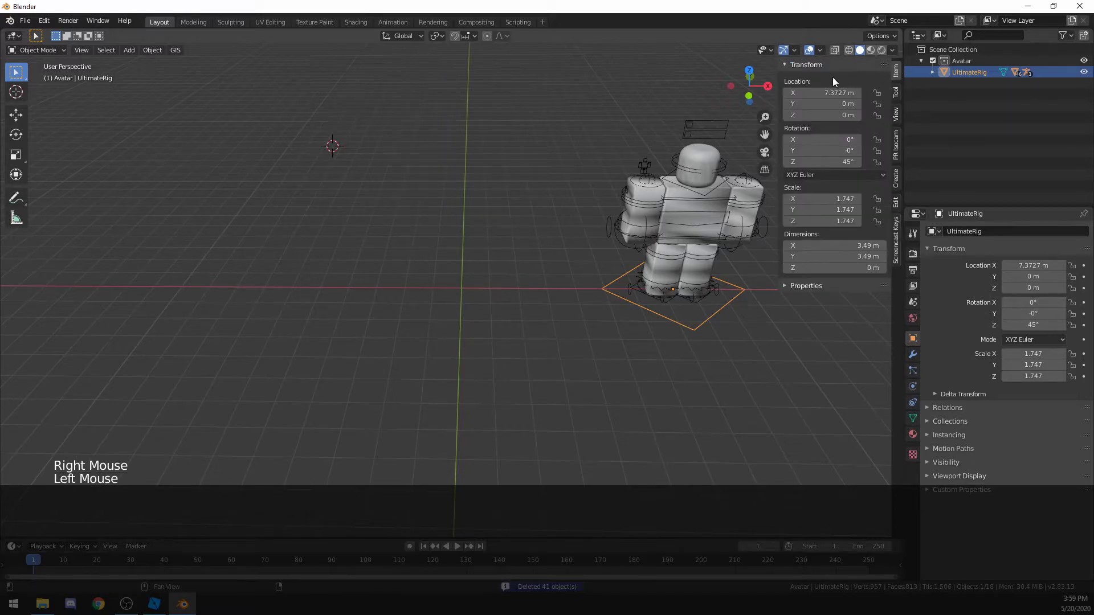
double_click(820, 93)
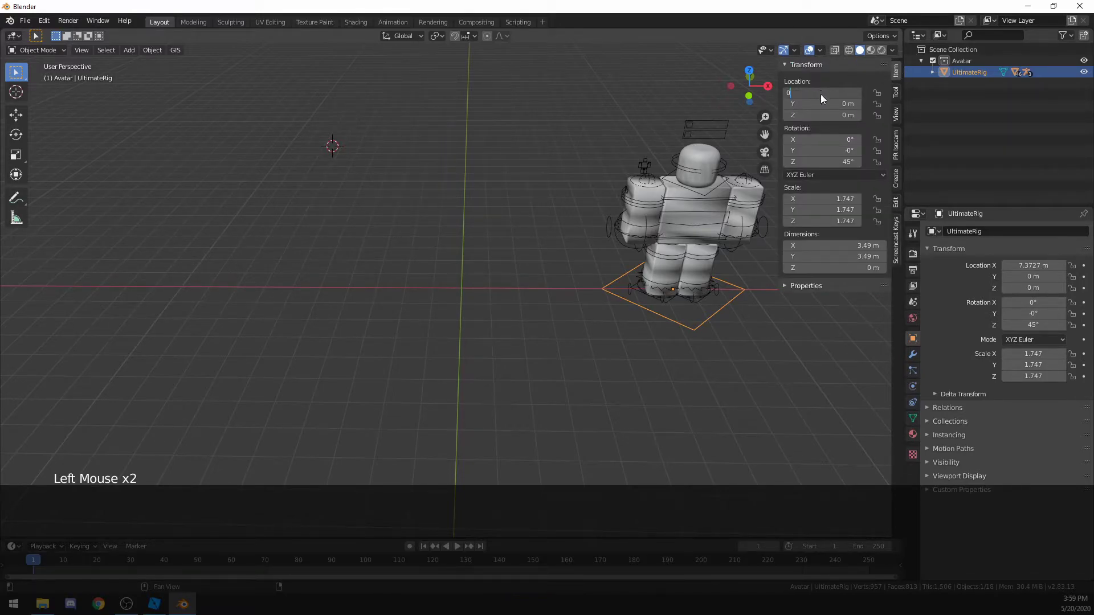
text(0)
key(Return)
key(alt+a)
Snap the 3D cursor to the world origin
shift+middle_drag(553, 290, 506, 352)
key(shift+s)
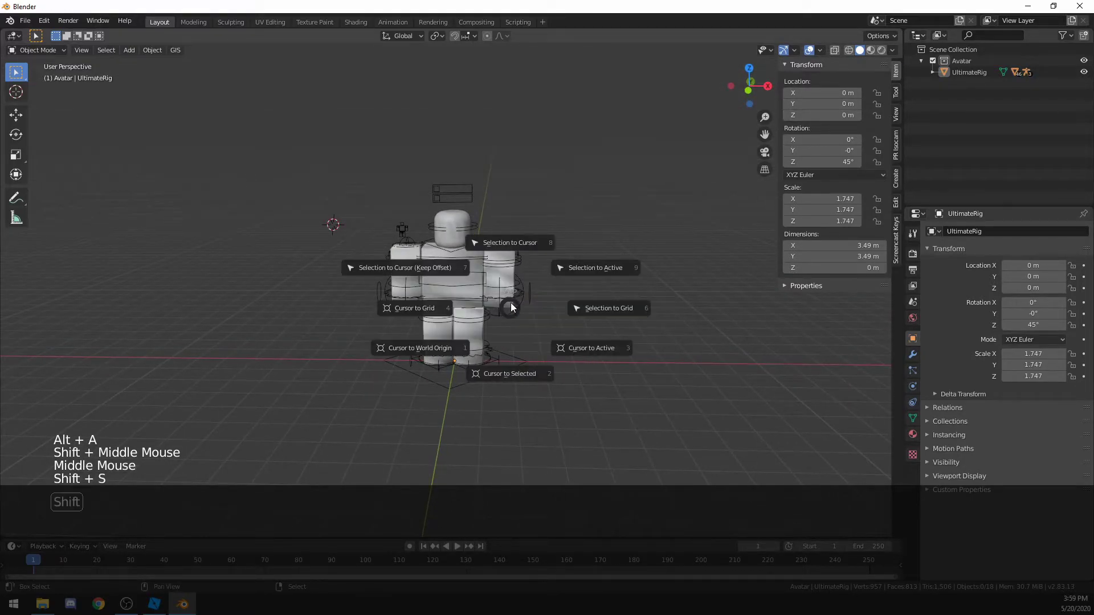
key(shift+s)
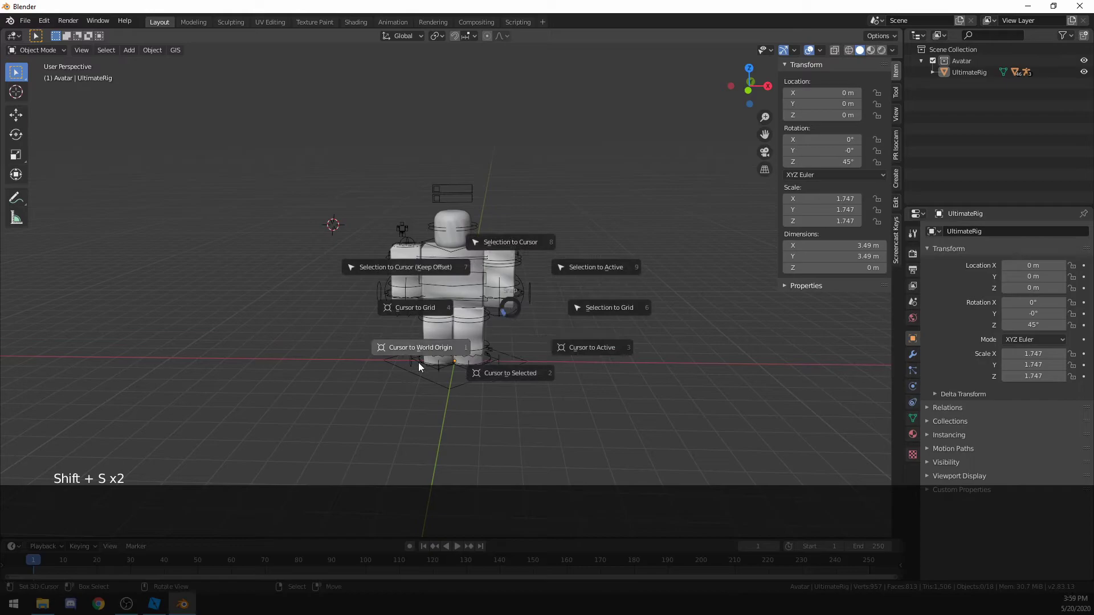
click(399, 363)
scroll(508, 349, up, 1)
mouse_move(504, 325)
middle_down()
mouse_move(508, 349)
mouse_move(505, 335)
middle_up()
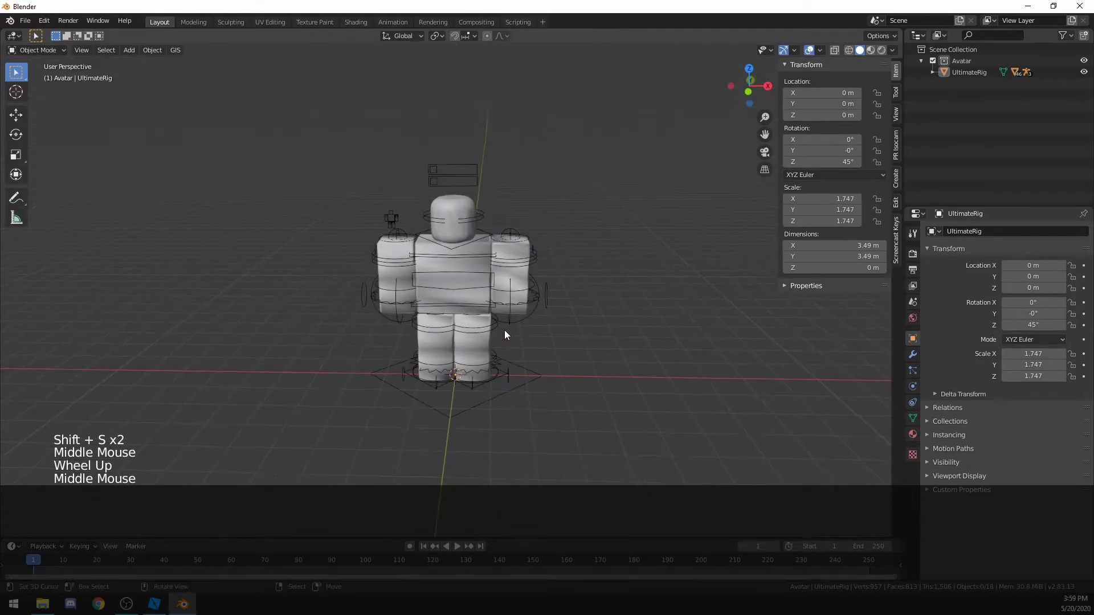
scroll(504, 330, up, 1)
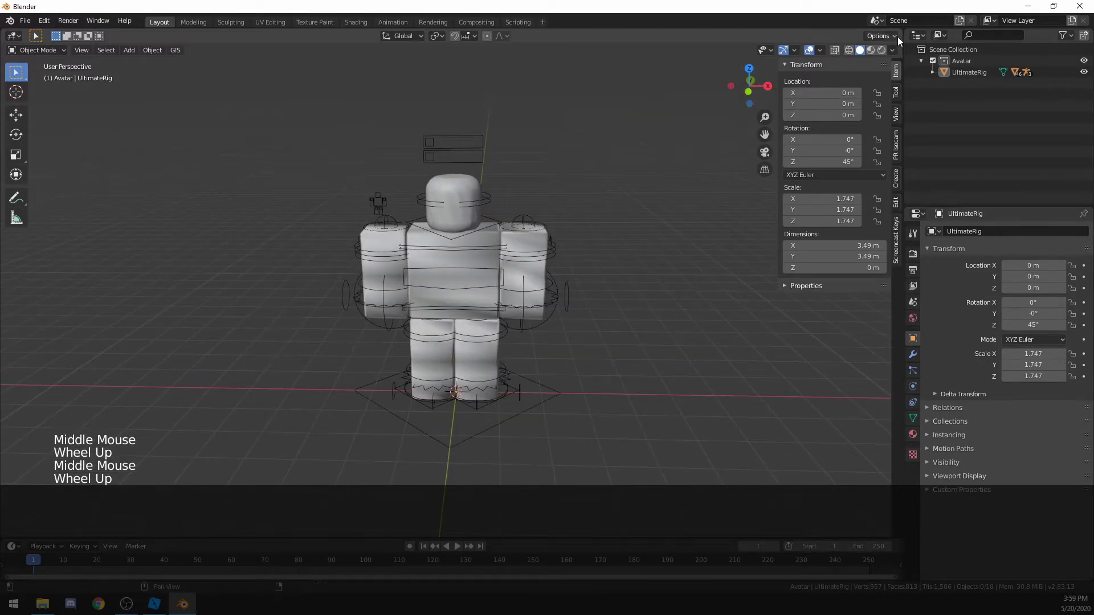
Switch the viewport to Material Preview shading to show the rig's materials
click(871, 50)
click(349, 199)
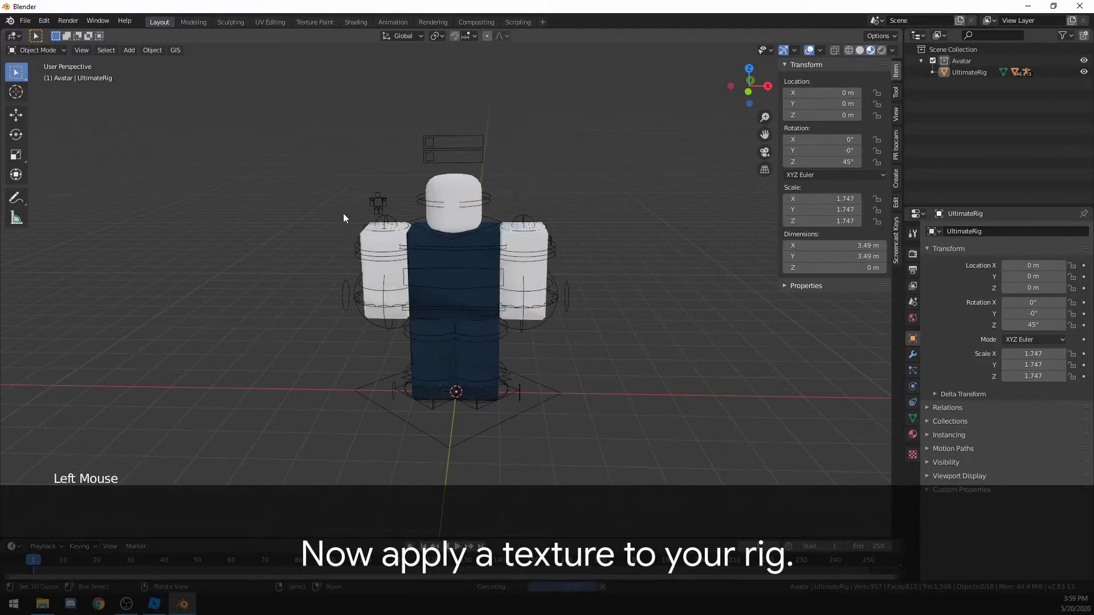
scroll(442, 283, up, 1)
scroll(444, 234, up, 1)
shift+middle_drag(444, 234, 465, 173)
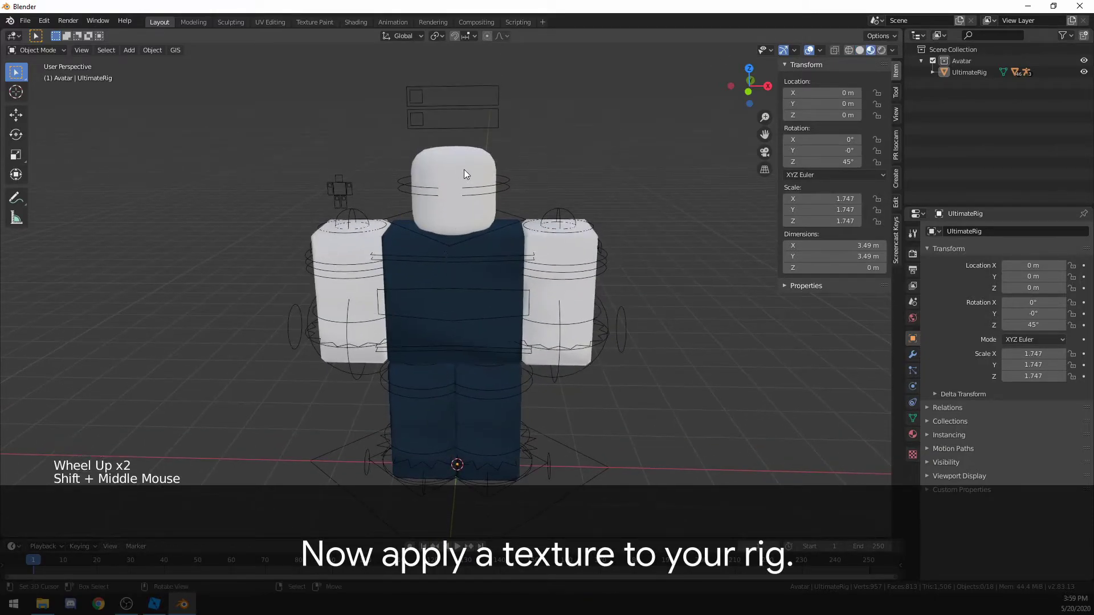
Replace the head's existing material with a new material in a fresh slot
right_click(455, 170)
click(912, 434)
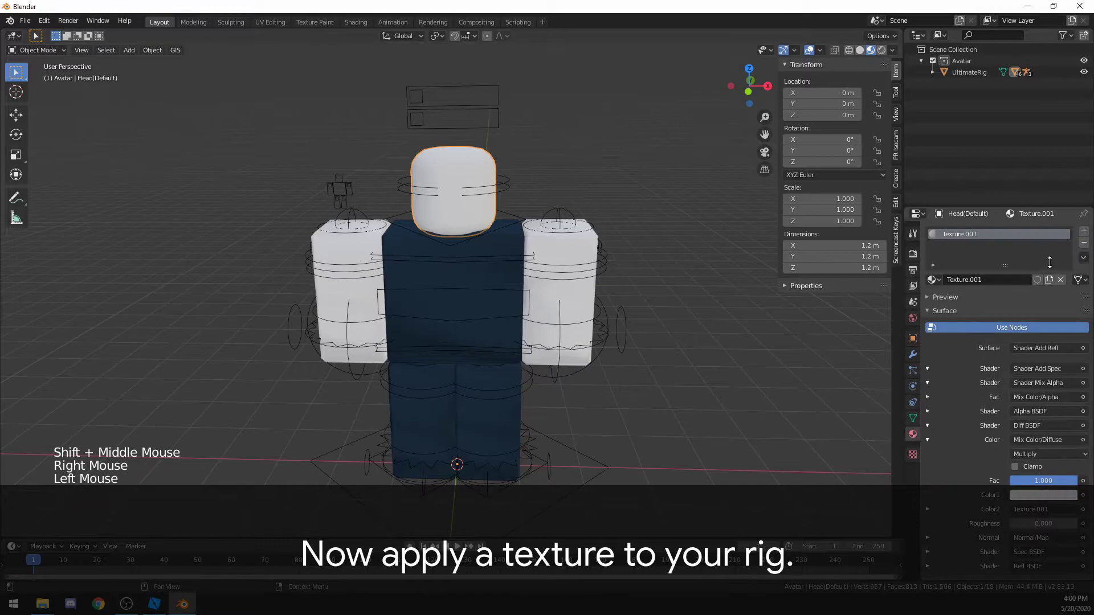
click(1084, 244)
click(1084, 232)
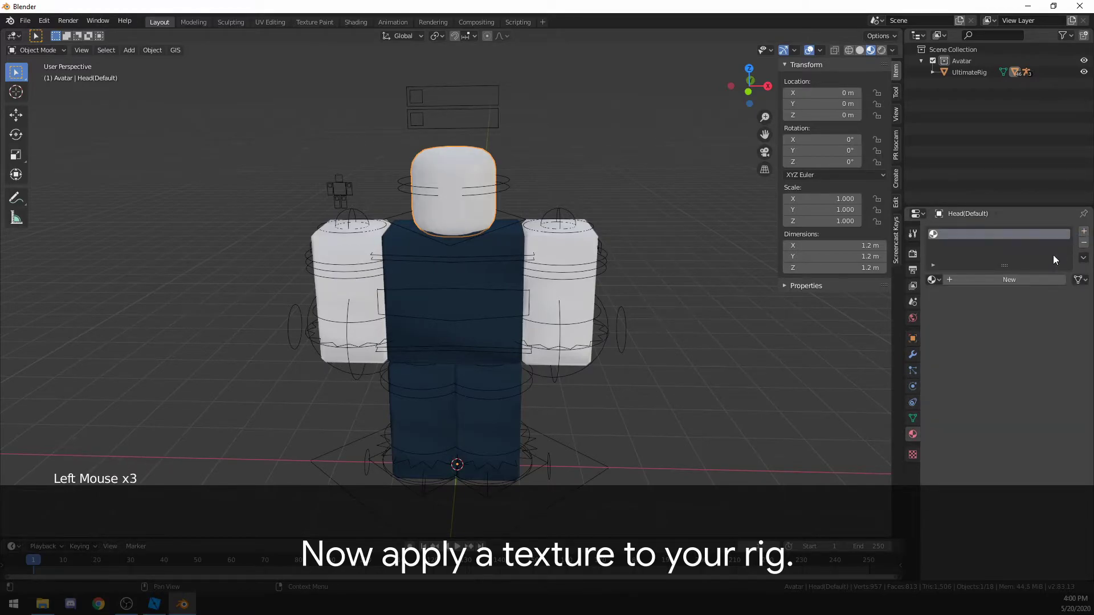
click(1015, 283)
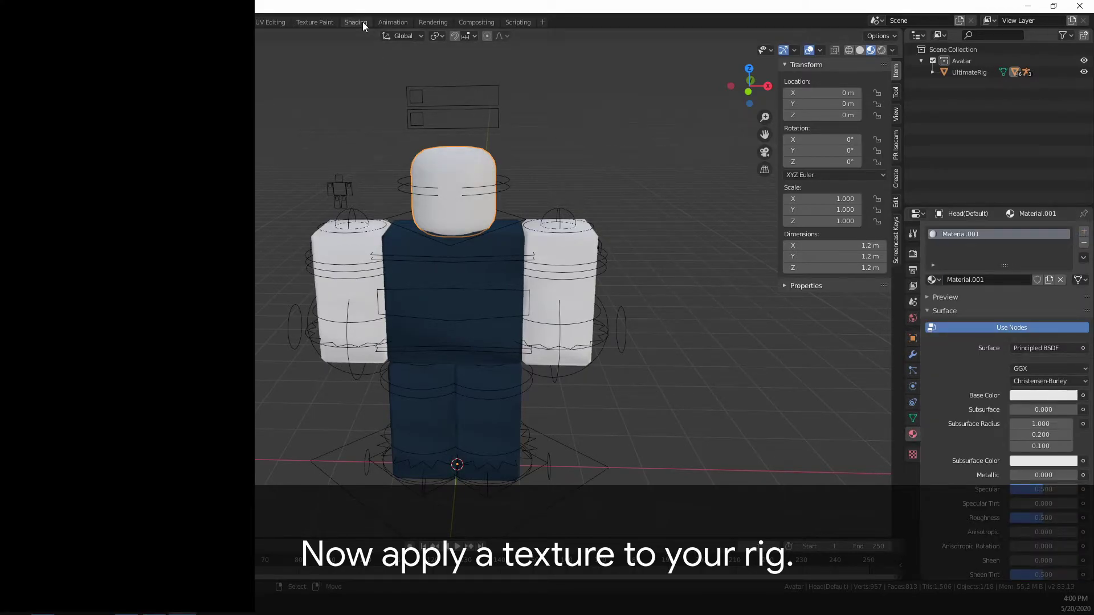
Switch to the Shading workspace and expand the shader editor over the neighbouring image editor
click(362, 22)
middle_drag(430, 407, 511, 410)
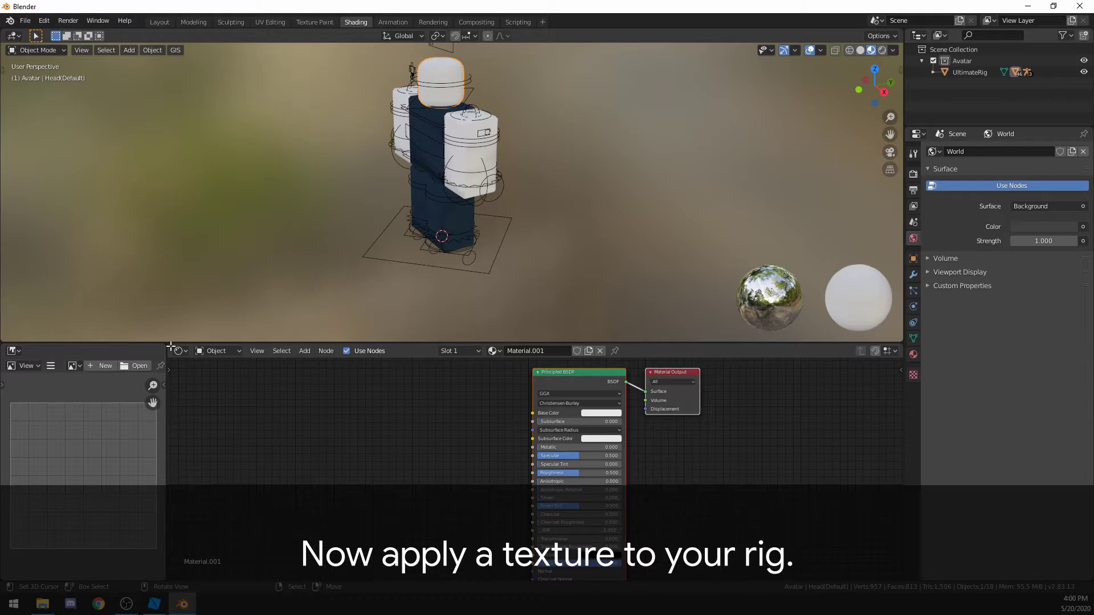
drag(171, 346, 128, 365)
Add an Image Texture node with Xnoisyz1Tex.png and connect its Color to the Principled BSDF's Base Color
scroll(406, 412, up, 1)
middle_drag(405, 412, 453, 445)
key(shift+a)
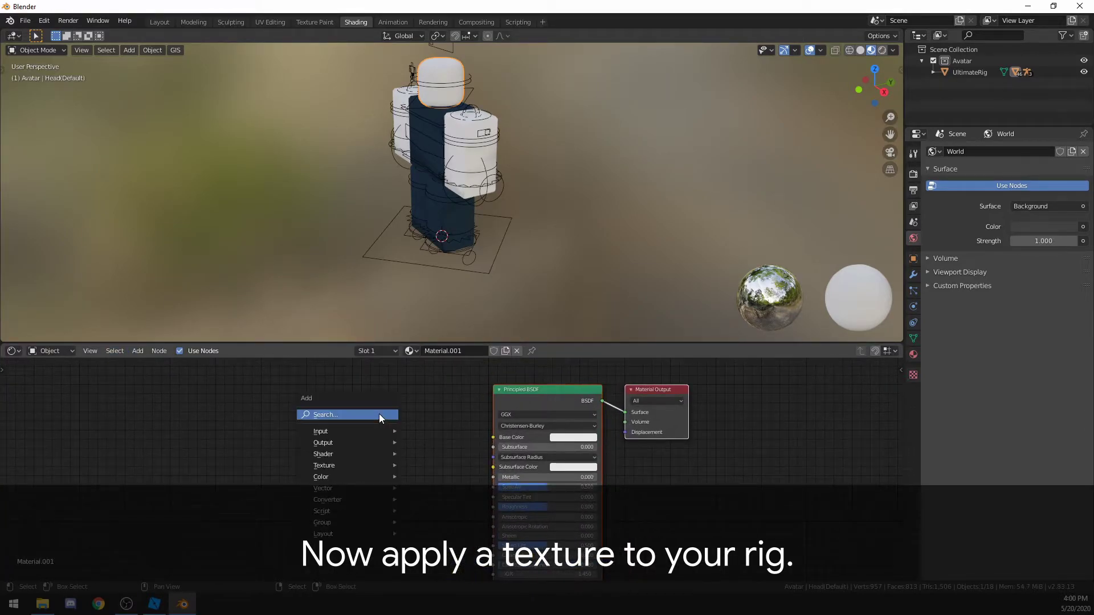
click(374, 414)
text(ima)
key(Return)
click(293, 409)
drag(403, 428, 494, 437)
click(374, 454)
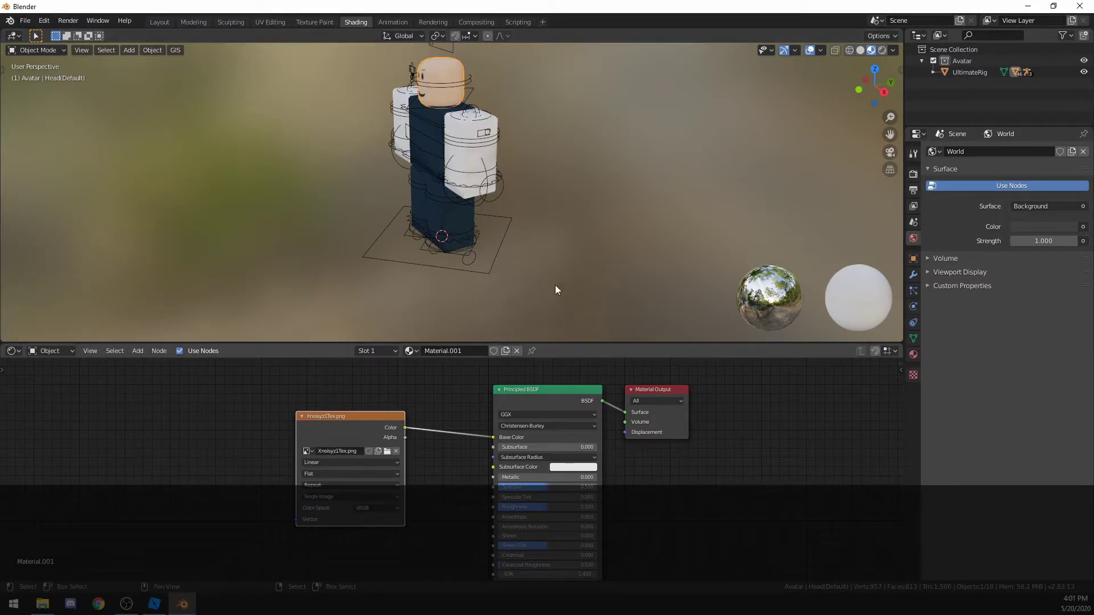
Link the head's new material to the legs, torso and arms, then deselect all parts
scroll(502, 217, up, 1)
middle_drag(387, 108, 465, 101)
click(482, 202)
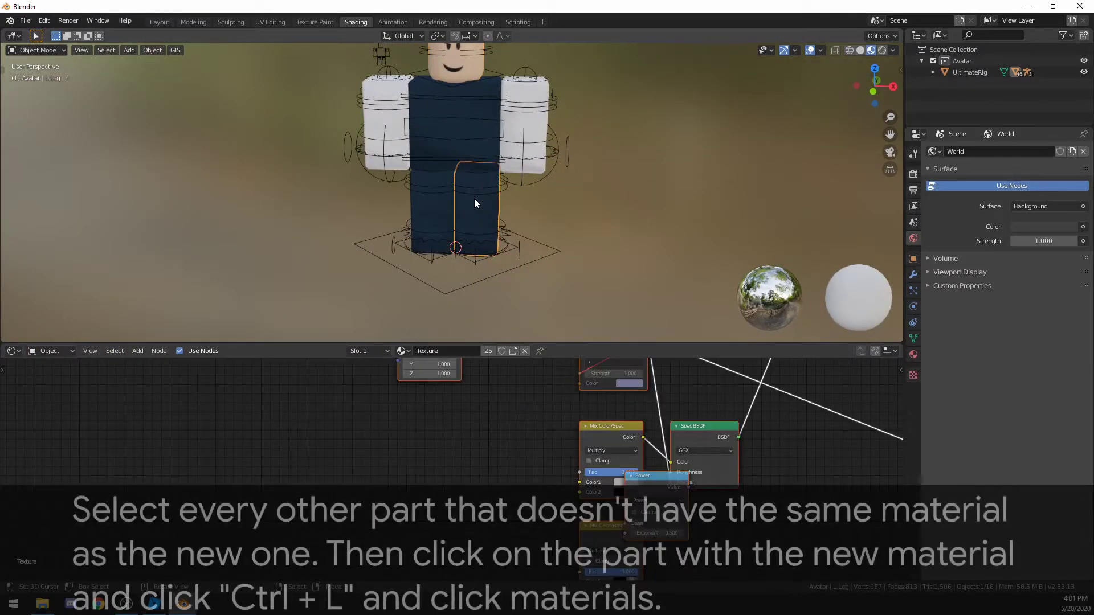
shift+click(437, 214)
shift+click(451, 132)
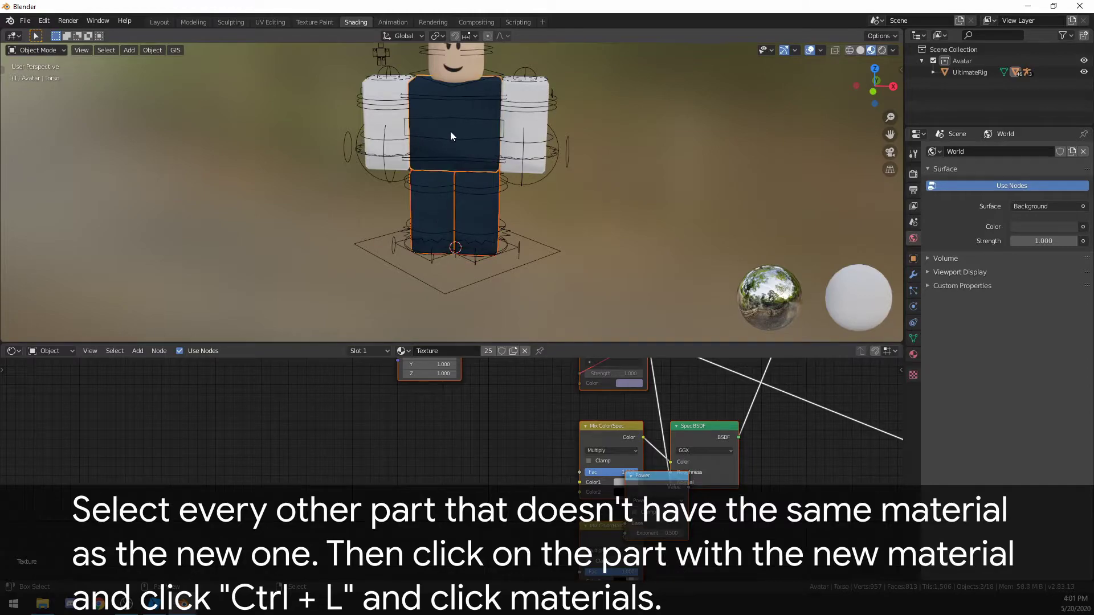
shift+click(529, 120)
shift+click(452, 65)
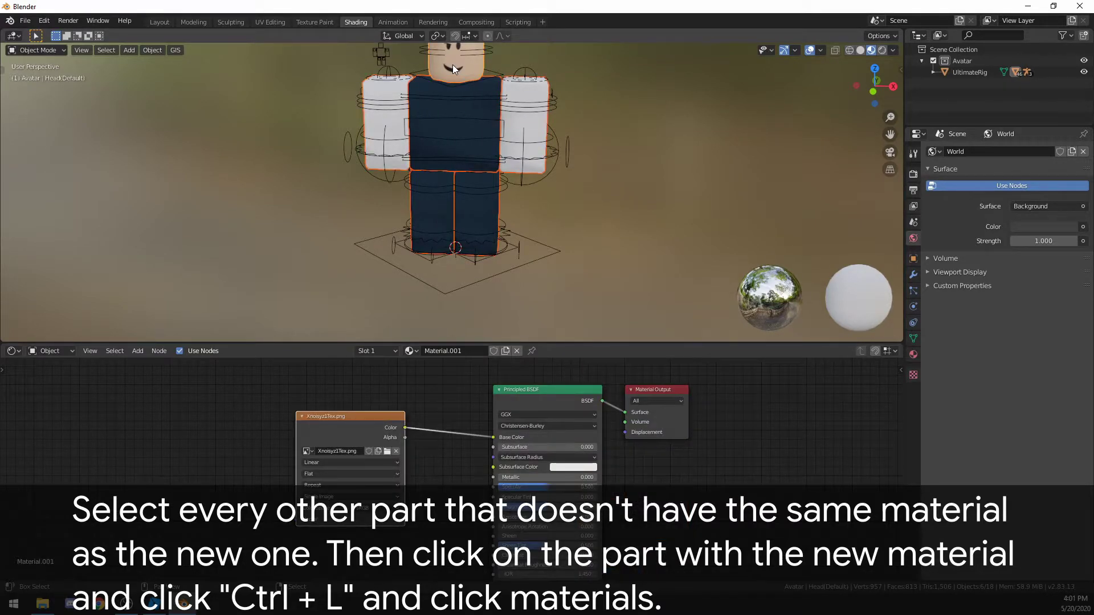
click(160, 22)
middle_drag(394, 194, 377, 182)
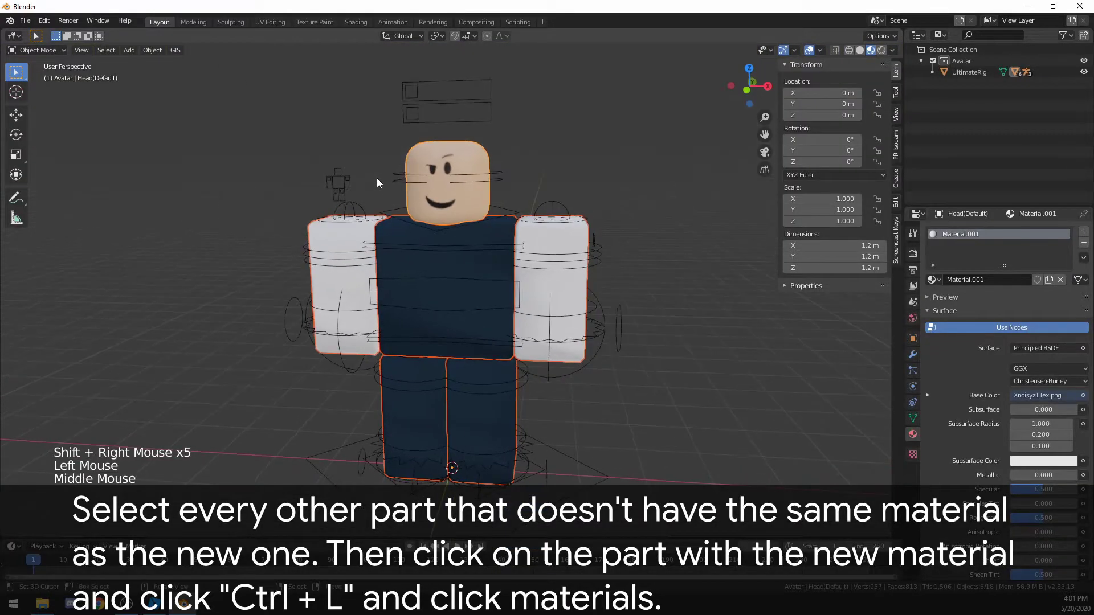
key(ctrl+l)
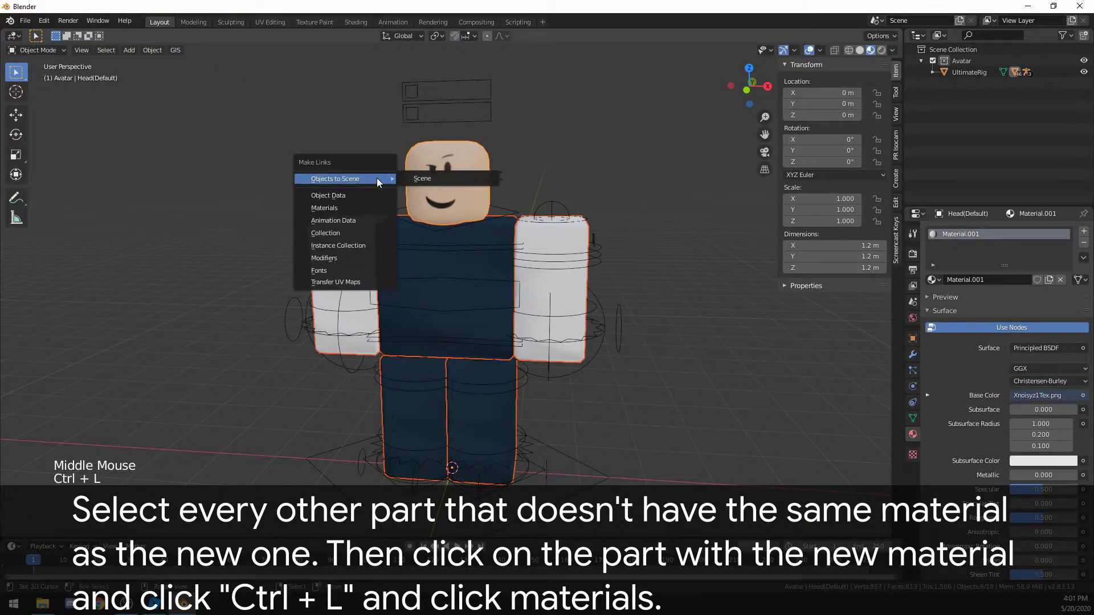
click(336, 207)
middle_drag(463, 325, 515, 323)
scroll(513, 325, down, 2)
key(alt+a)
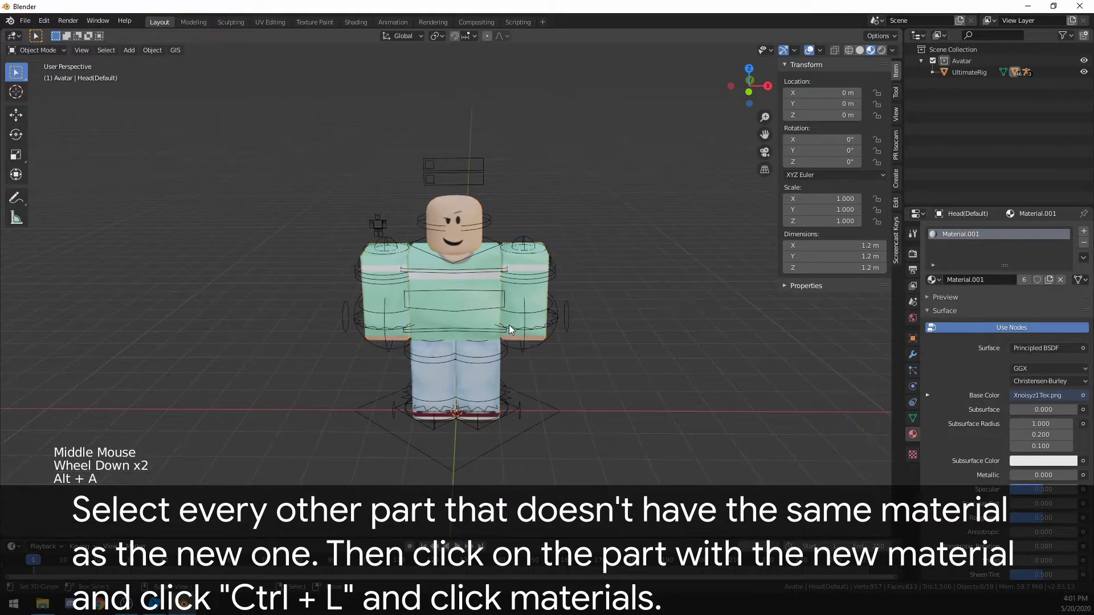
Import the hats as a Wavefront OBJ into the Avatar collection
scroll(509, 322, up, 2)
middle_click(509, 315)
click(950, 61)
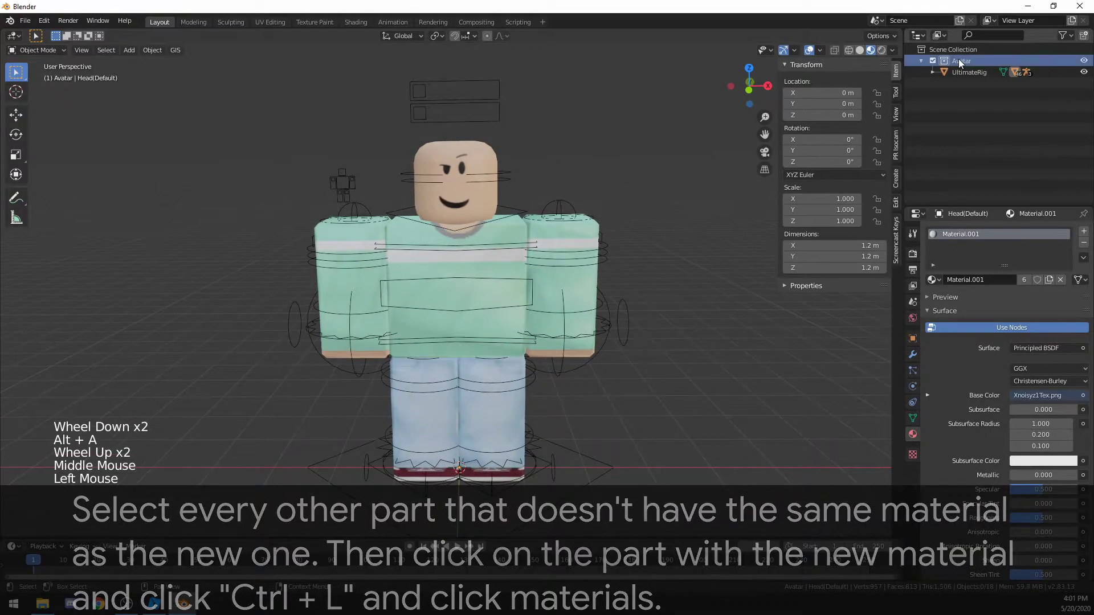
click(26, 21)
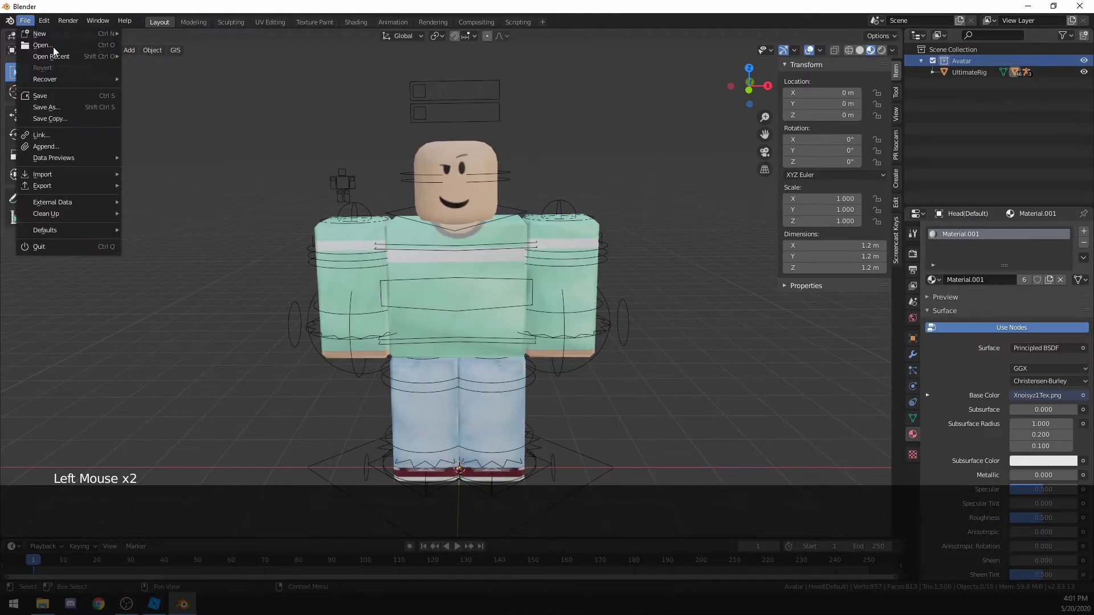
mouse_move(64, 179)
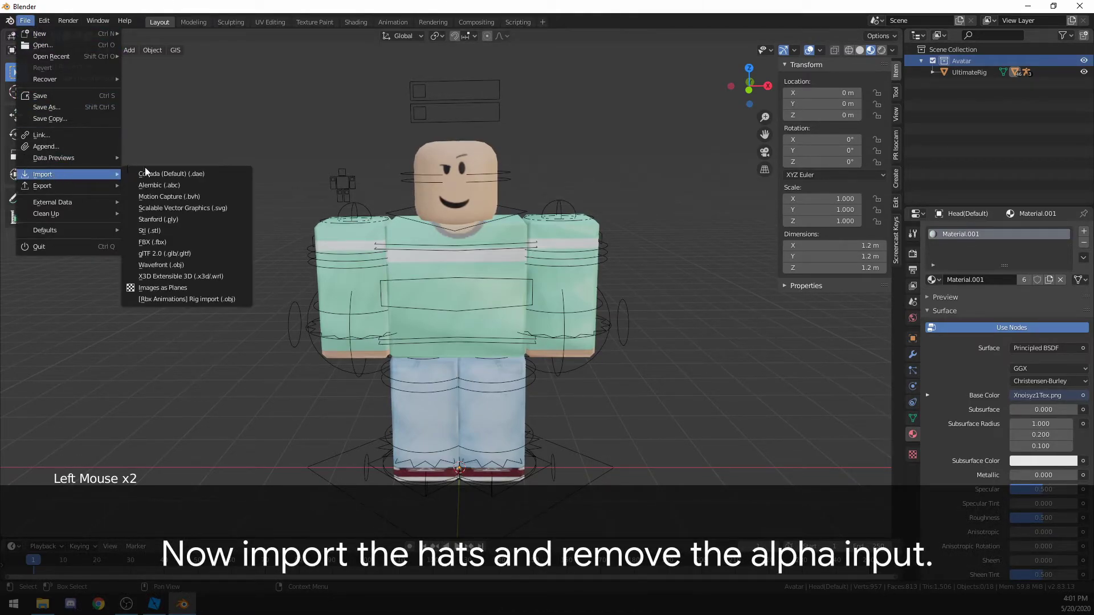
click(161, 265)
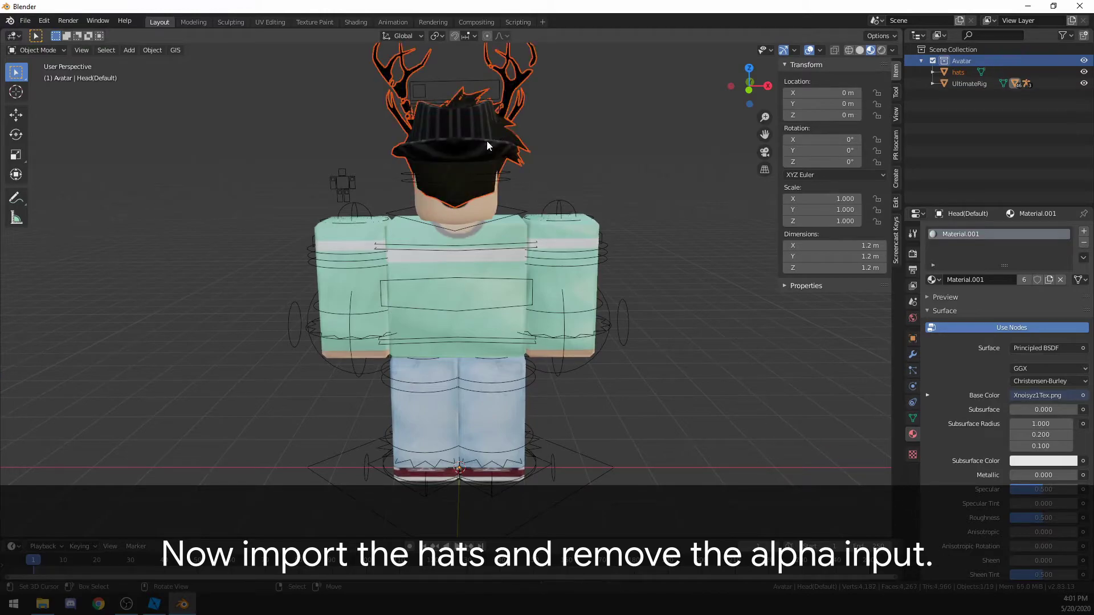
Rotate the hats 180° around the global Z axis
middle_drag(486, 142, 374, 129)
right_click(377, 131)
middle_drag(415, 158, 502, 160)
scroll(510, 160, down, 3)
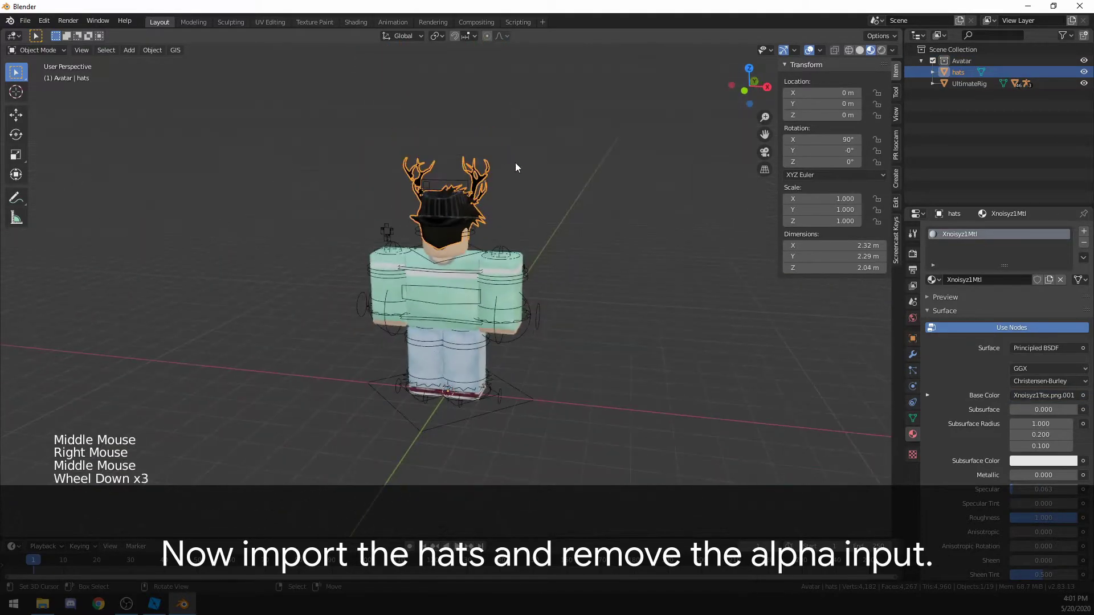
key(r)
key(z)
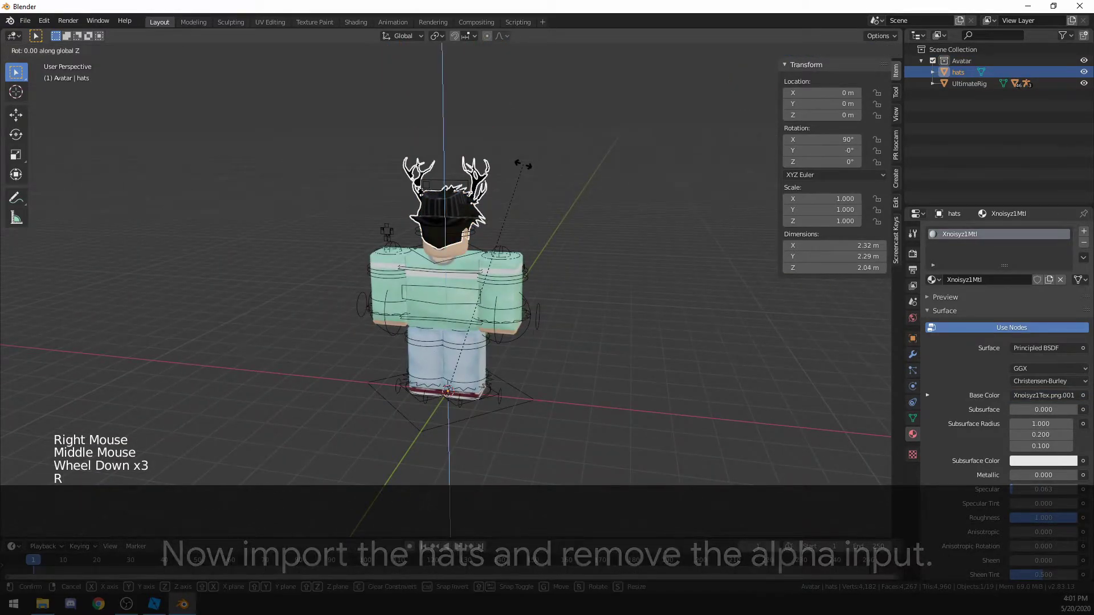
text(180)
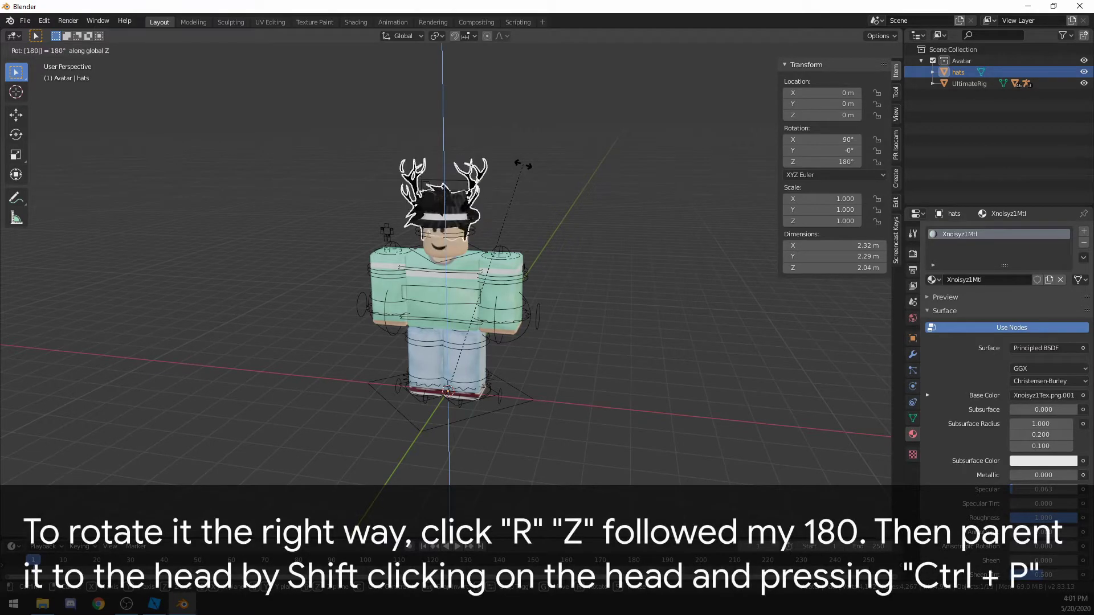
key(Return)
Parent the hats to the head with the Object option, then select the head
scroll(490, 188, up, 4)
middle_click(504, 180)
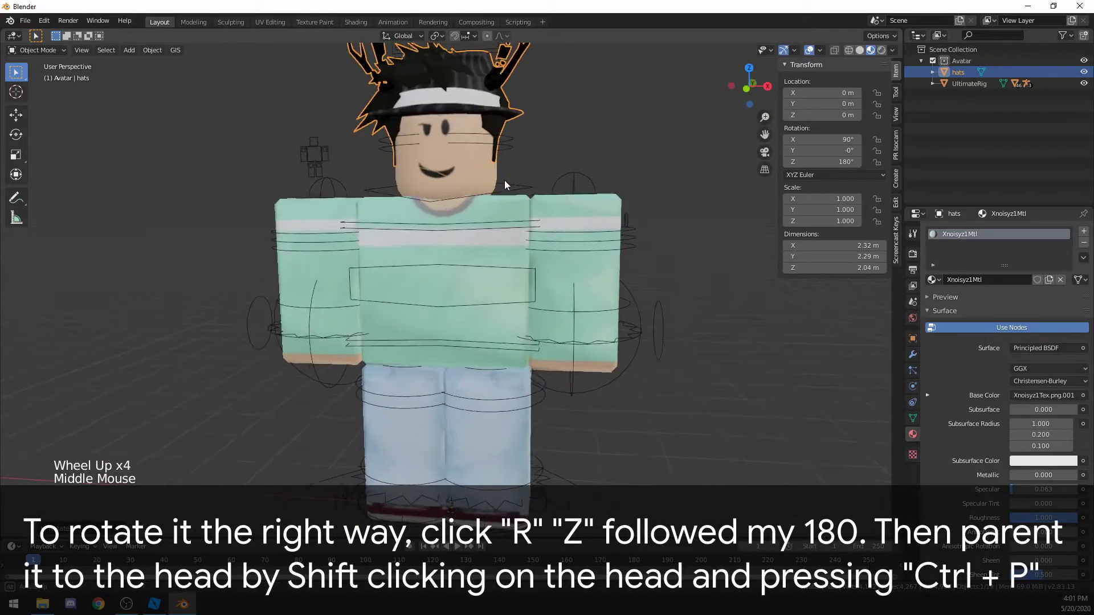
key(alt+a)
right_click(470, 95)
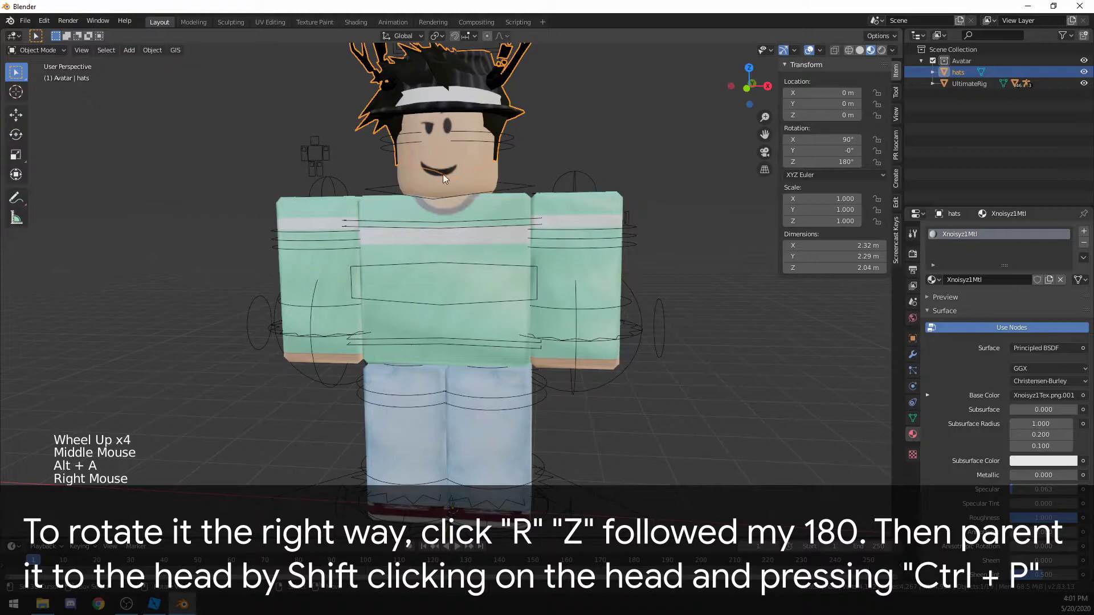
shift+right_click(409, 191)
key(ctrl+p)
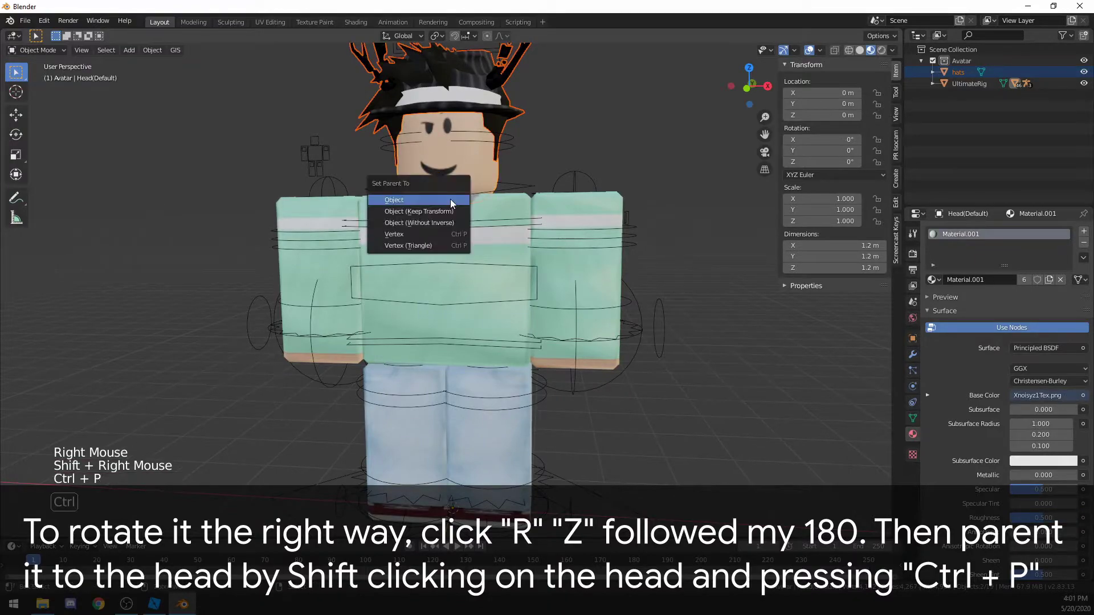
click(451, 199)
right_click(449, 172)
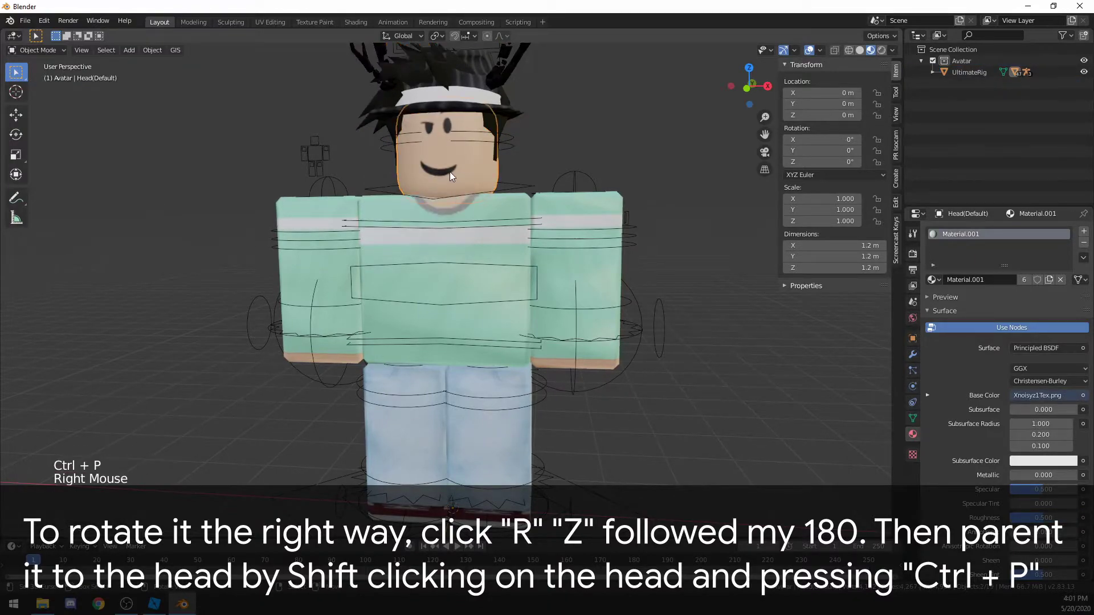
Select the hats and delete the extra node beside the Principled BSDF in their material using the Shading workspace
key(g)
middle_click(491, 134)
scroll(501, 160, down, 2)
shift+middle_drag(502, 160, 477, 135)
right_click(456, 163)
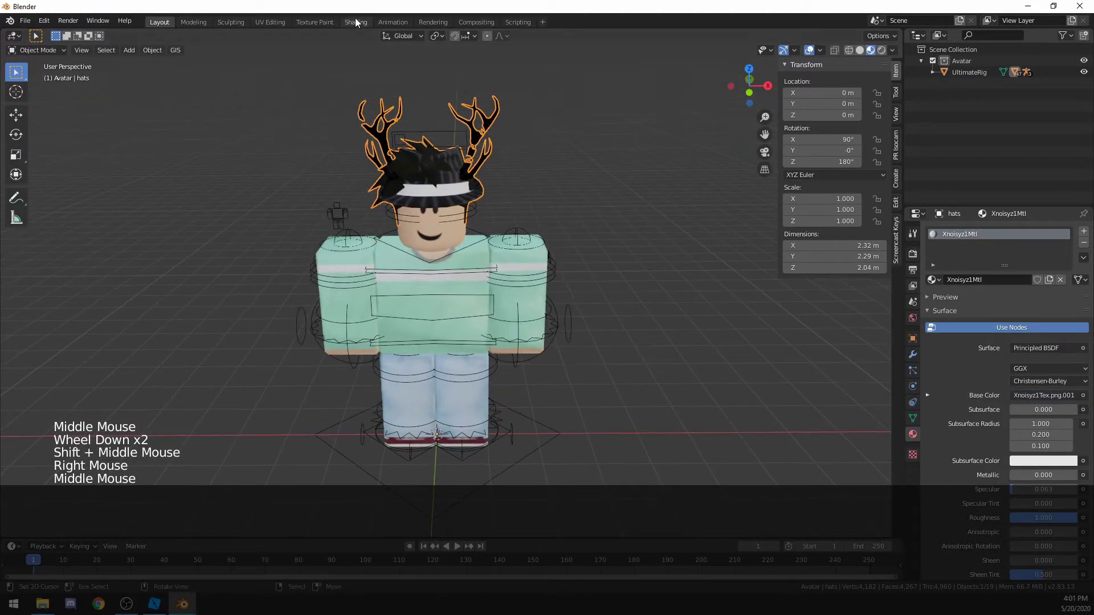
click(355, 22)
click(413, 524)
key(x)
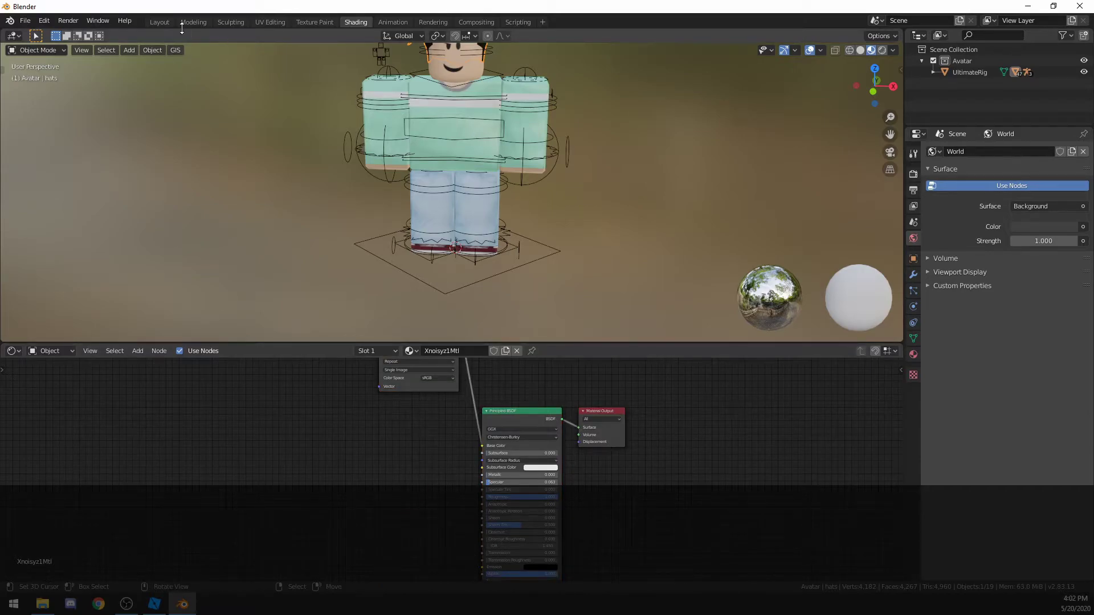
Return to the Layout workspace and deselect the hats
click(160, 22)
mouse_move(570, 289)
middle_down()
mouse_move(589, 301)
mouse_move(463, 299)
mouse_move(512, 288)
mouse_move(497, 283)
middle_up()
key(alt+a)
scroll(512, 288, up, 1)
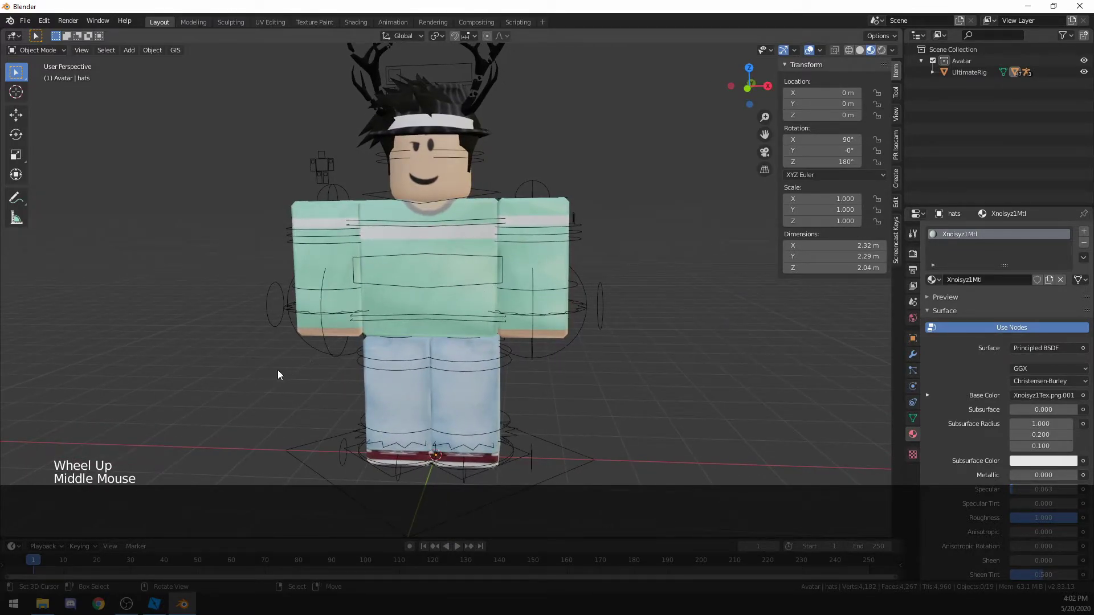
scroll(412, 376, up, 1)
middle_drag(411, 376, 378, 376)
scroll(379, 376, down, 1)
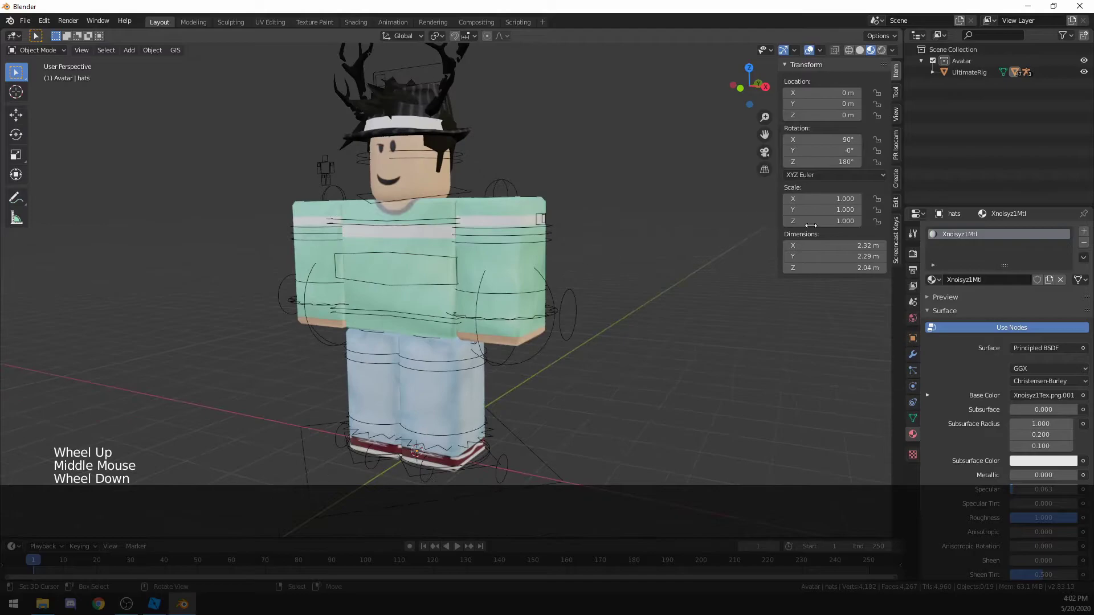
Set the render engine to Cycles and its device to GPU Compute
click(913, 254)
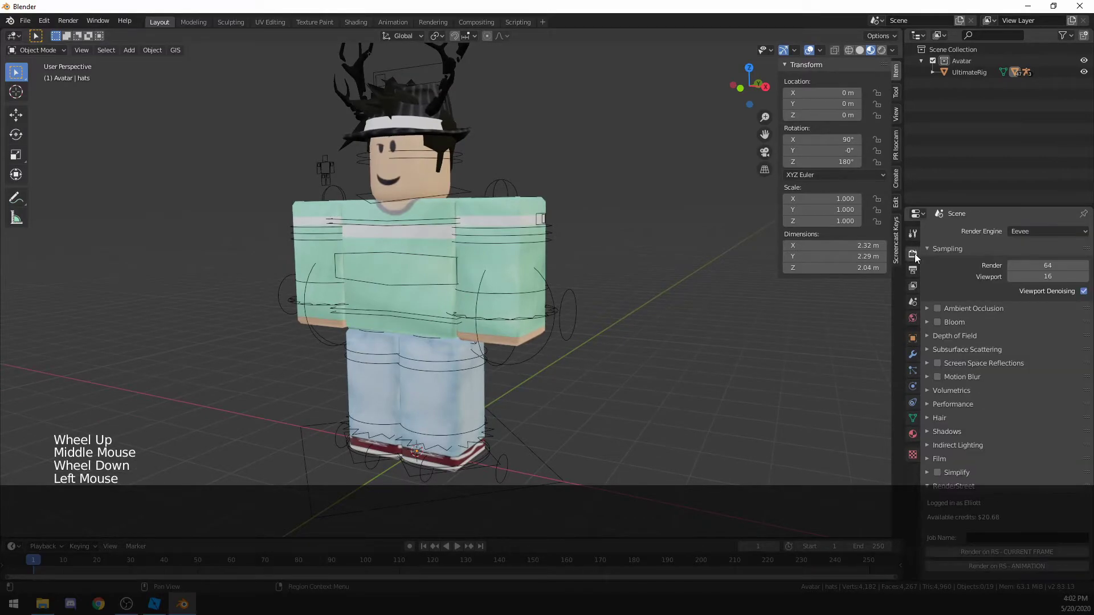
click(1016, 230)
click(1023, 269)
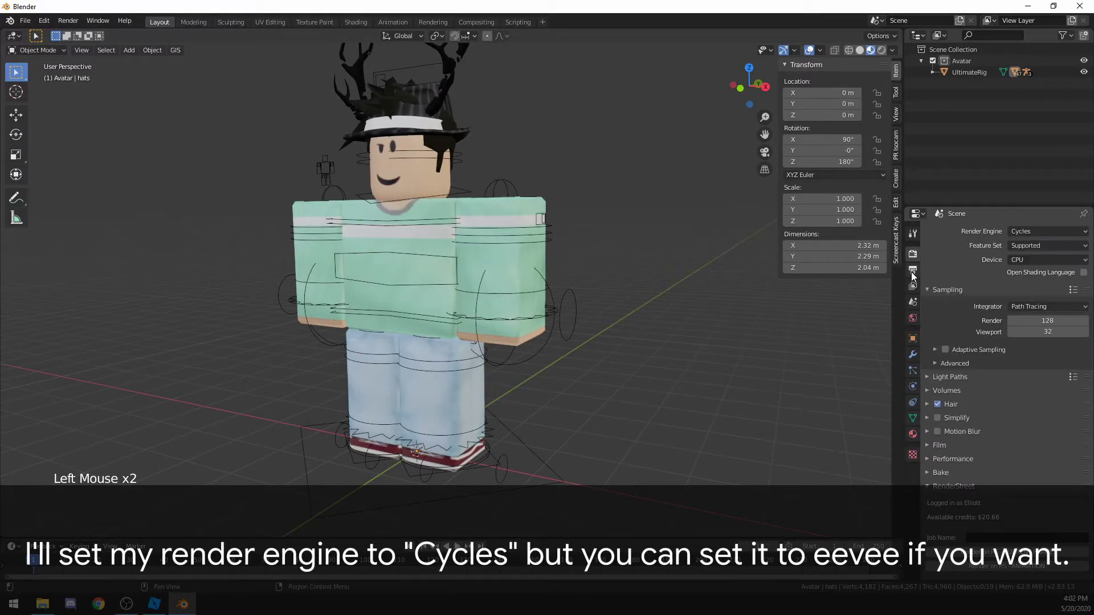
click(1028, 260)
click(1026, 285)
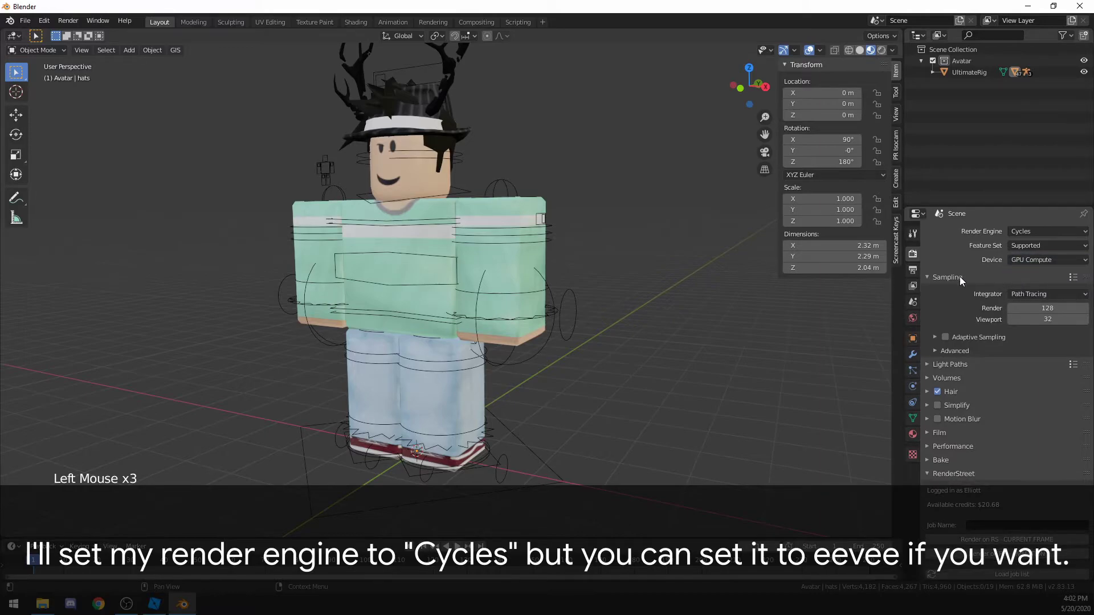
click(913, 235)
Select the character's left arm and add a Displace modifier to it
middle_drag(528, 303, 541, 302)
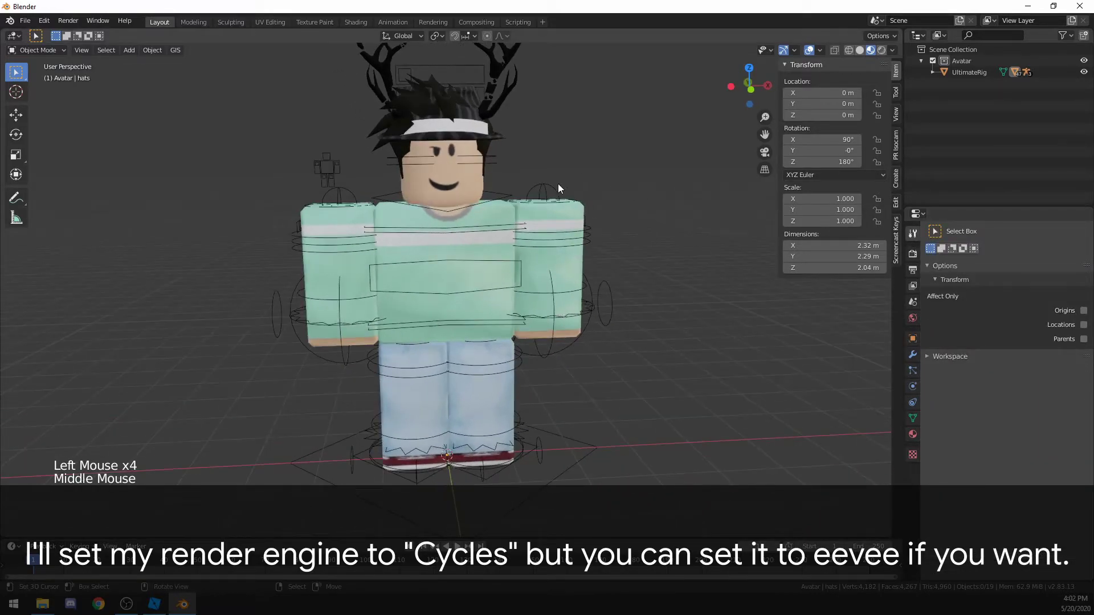
middle_drag(560, 183, 524, 224)
scroll(524, 224, down, 2)
right_click(498, 251)
scroll(696, 264, up, 4)
middle_drag(696, 265, 647, 248)
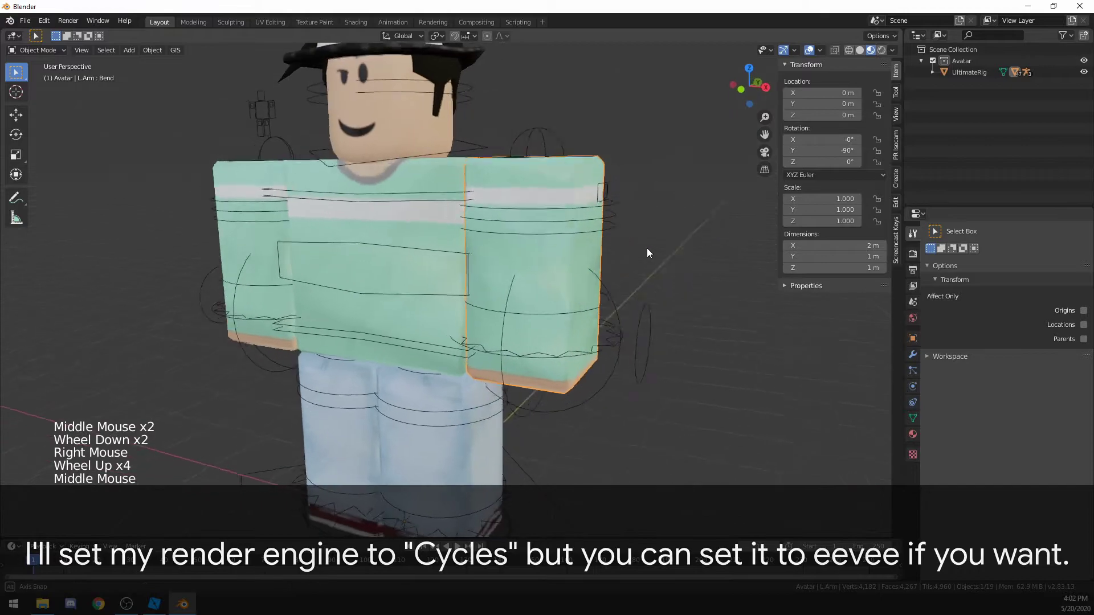
mouse_move(497, 251)
shift+middle_down()
mouse_move(563, 177)
mouse_move(531, 173)
mouse_move(511, 244)
shift+middle_up()
scroll(528, 176, down, 2)
shift+middle_drag(521, 191, 473, 104)
click(913, 357)
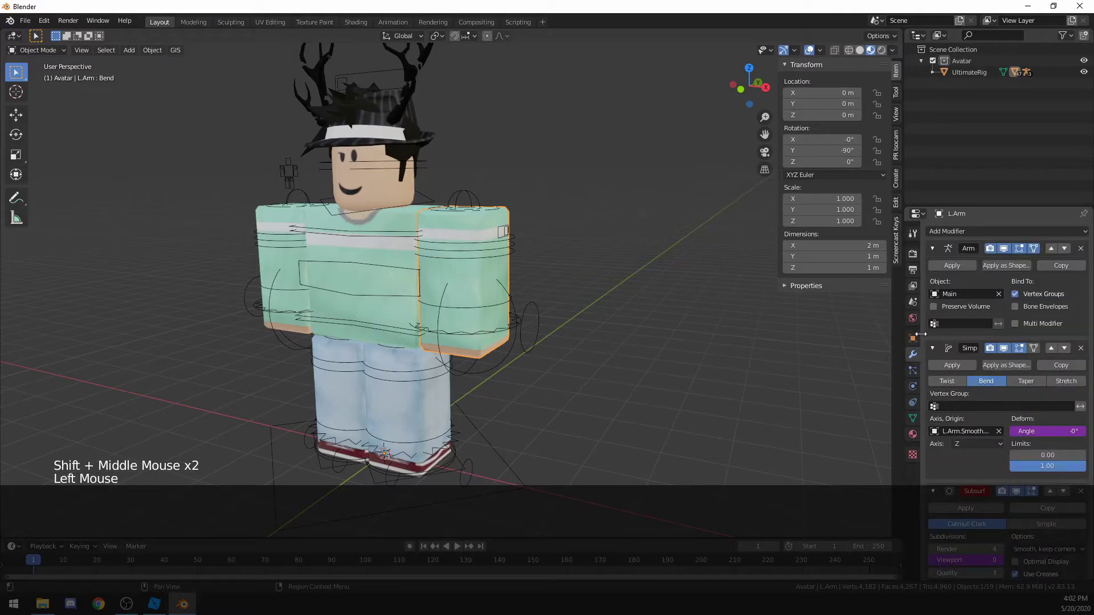
scroll(1010, 409, down, 5)
scroll(986, 294, up, 5)
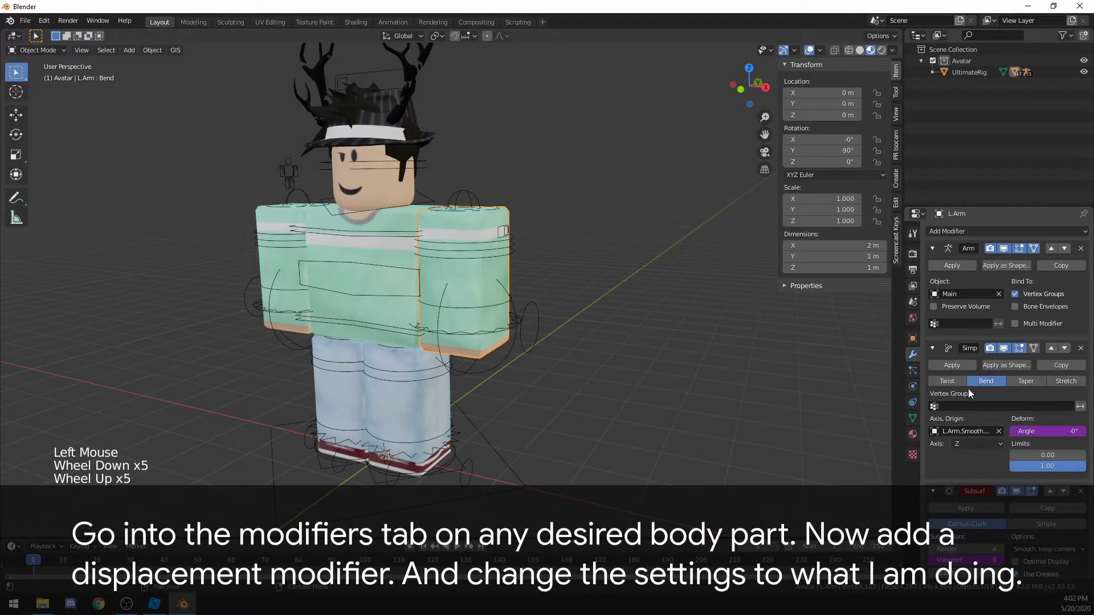
click(966, 229)
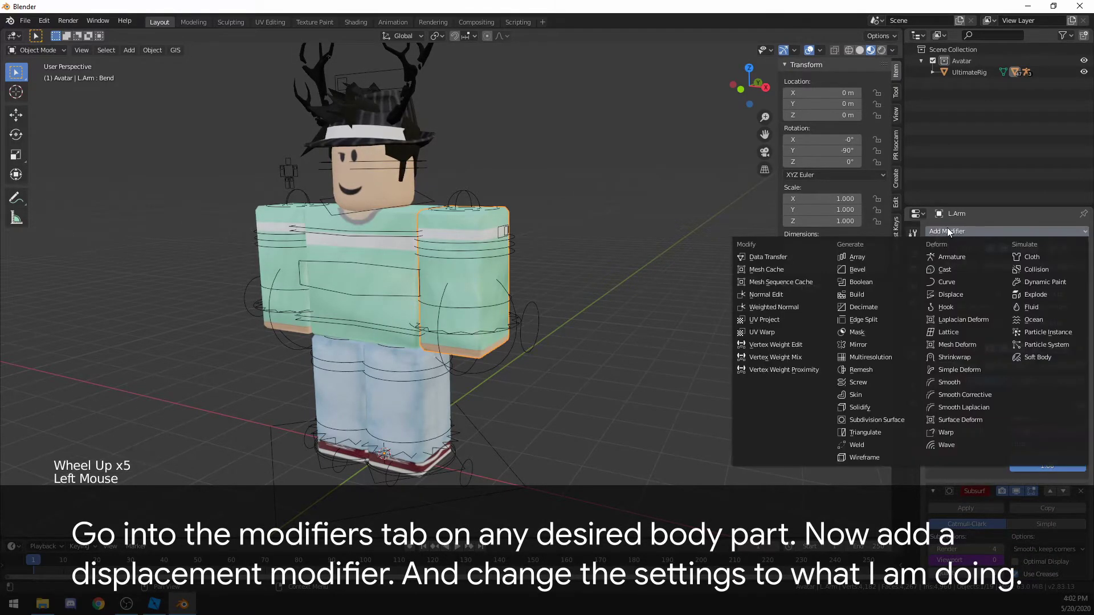
click(951, 295)
Collapse the three modifiers above Displace in the left arm's modifier stack
scroll(612, 358, up, 2)
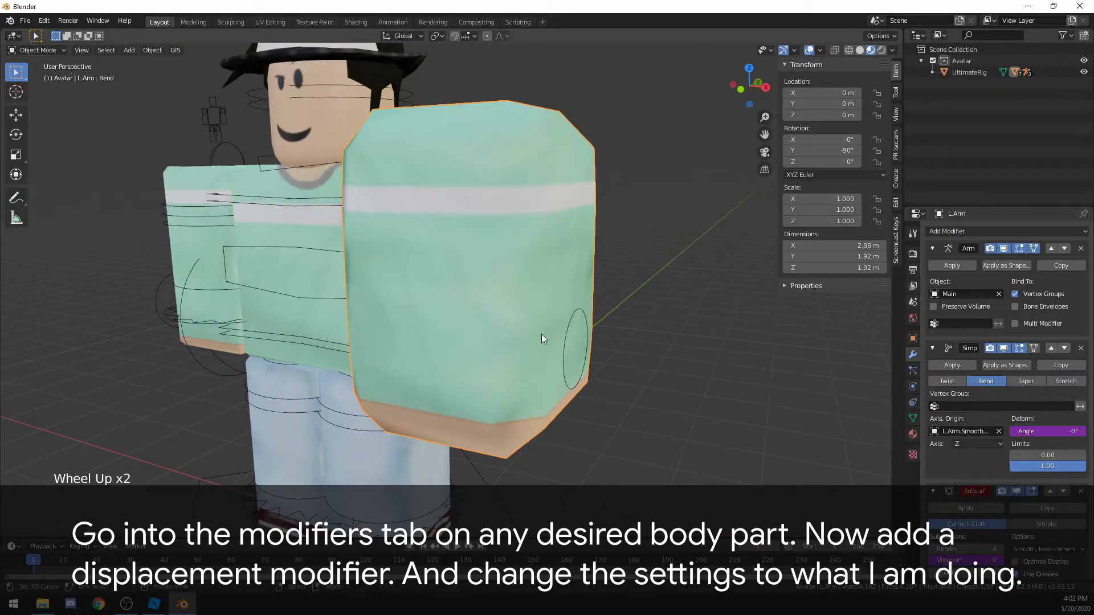
middle_drag(540, 339, 598, 327)
scroll(994, 406, down, 4)
scroll(995, 406, up, 7)
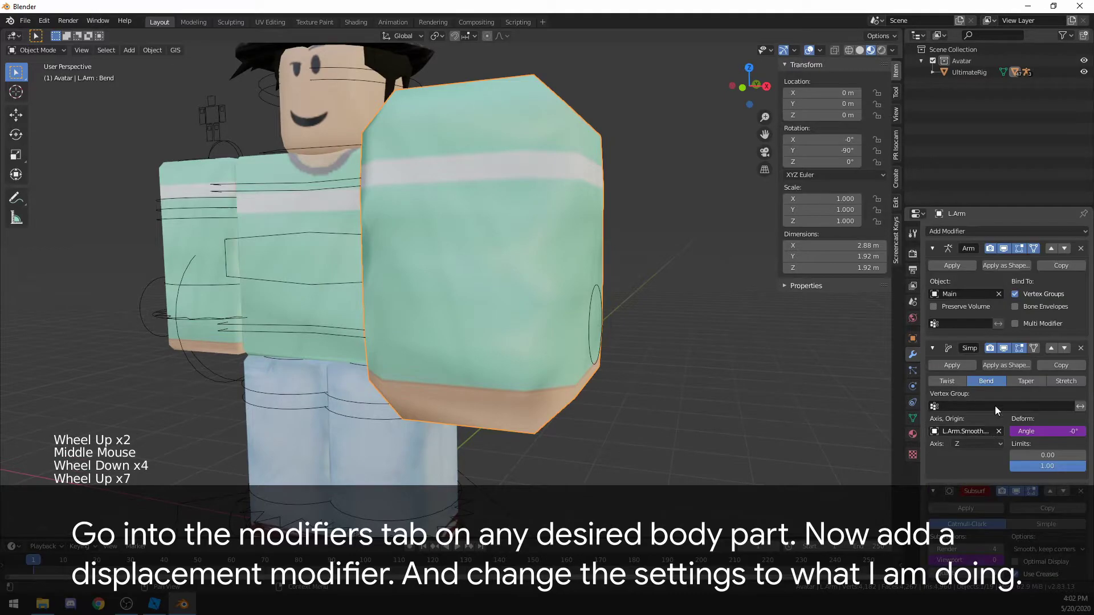
click(933, 248)
click(933, 263)
click(933, 278)
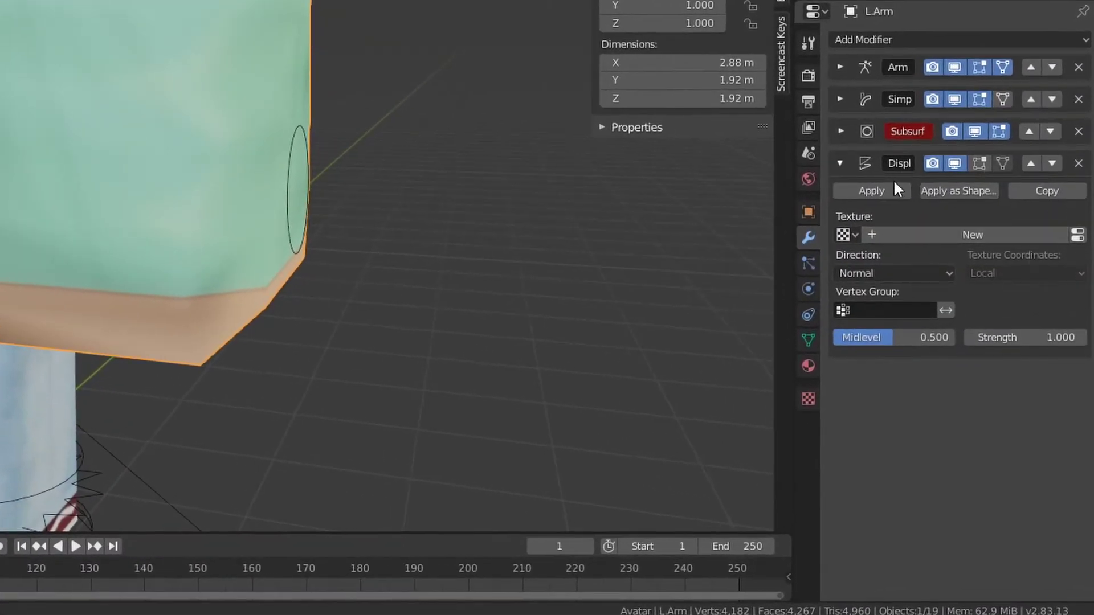
Create a new texture for the Displace modifier and set its texture coordinates to UV
click(935, 234)
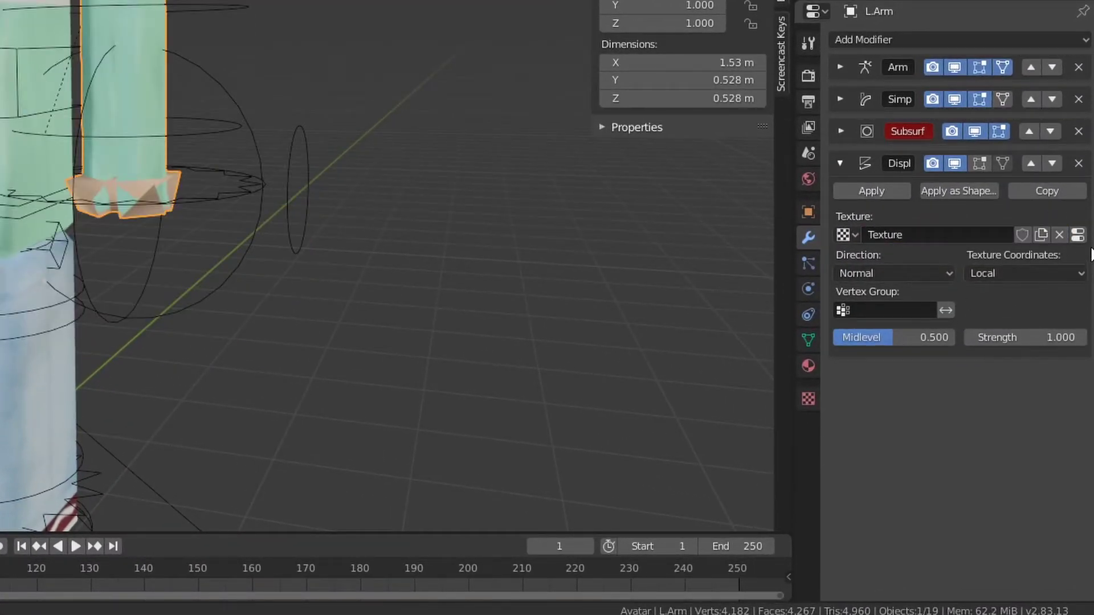
click(1002, 270)
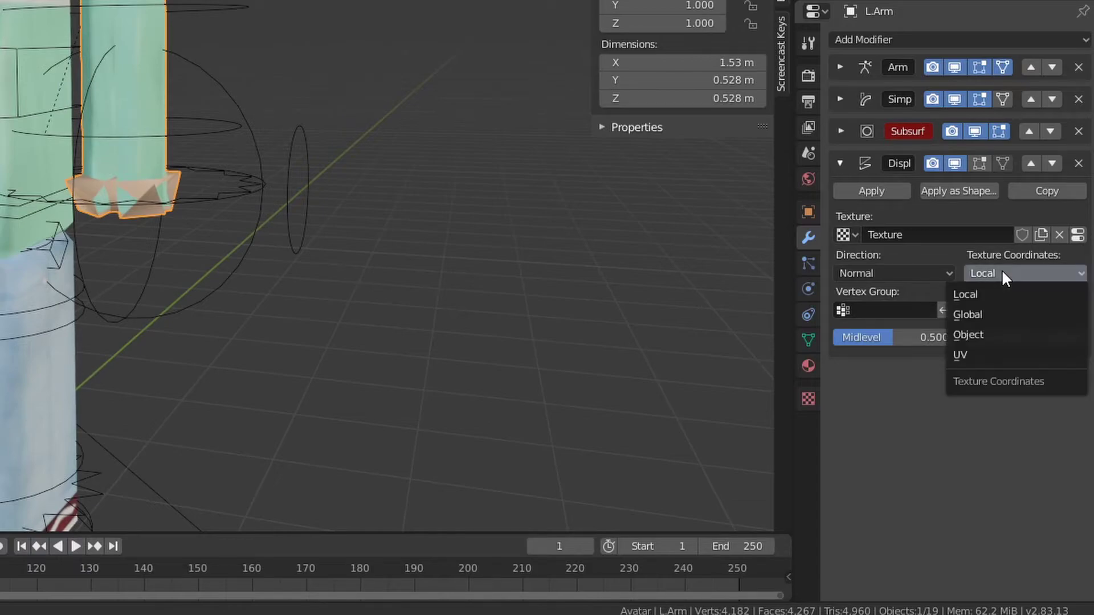
click(970, 356)
Set the Displace modifier's strength to 0.1 and its midlevel to 0.3
click(1010, 336)
text(1.0)
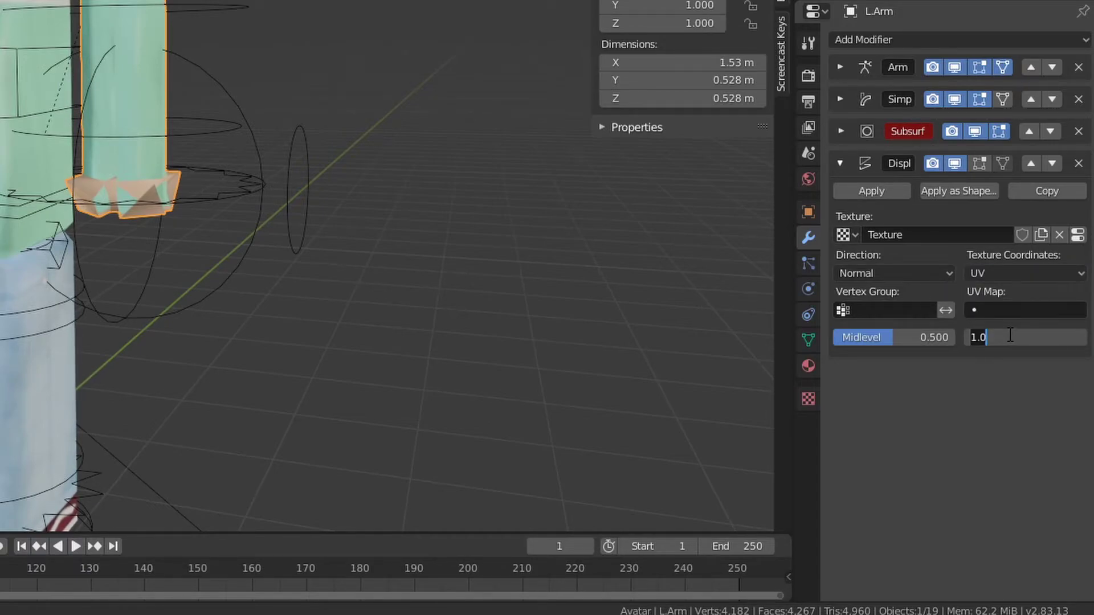
text(.1)
key(Return)
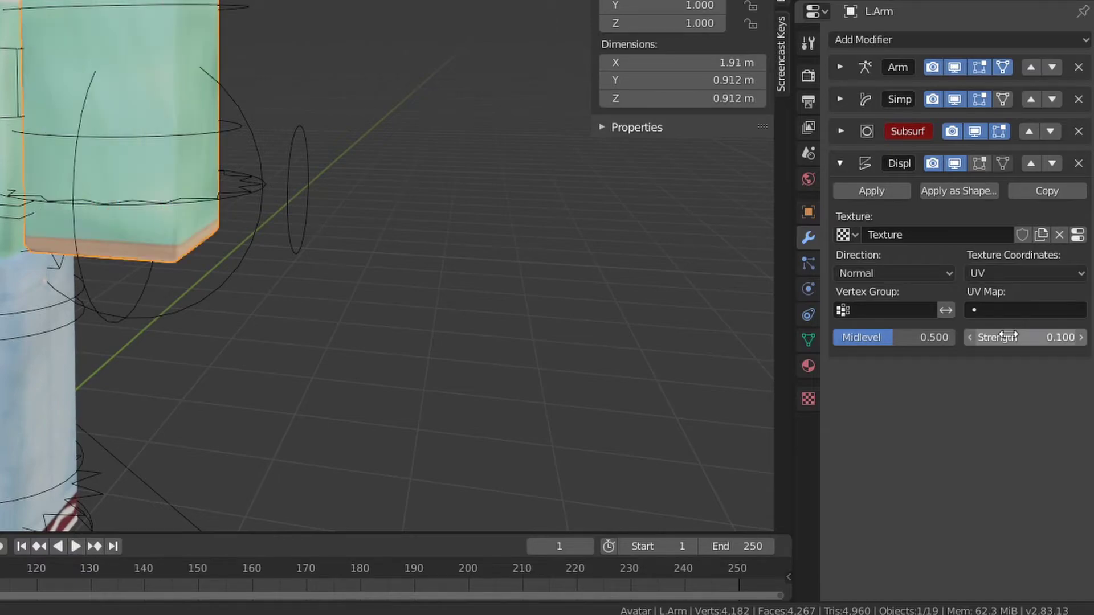
click(898, 336)
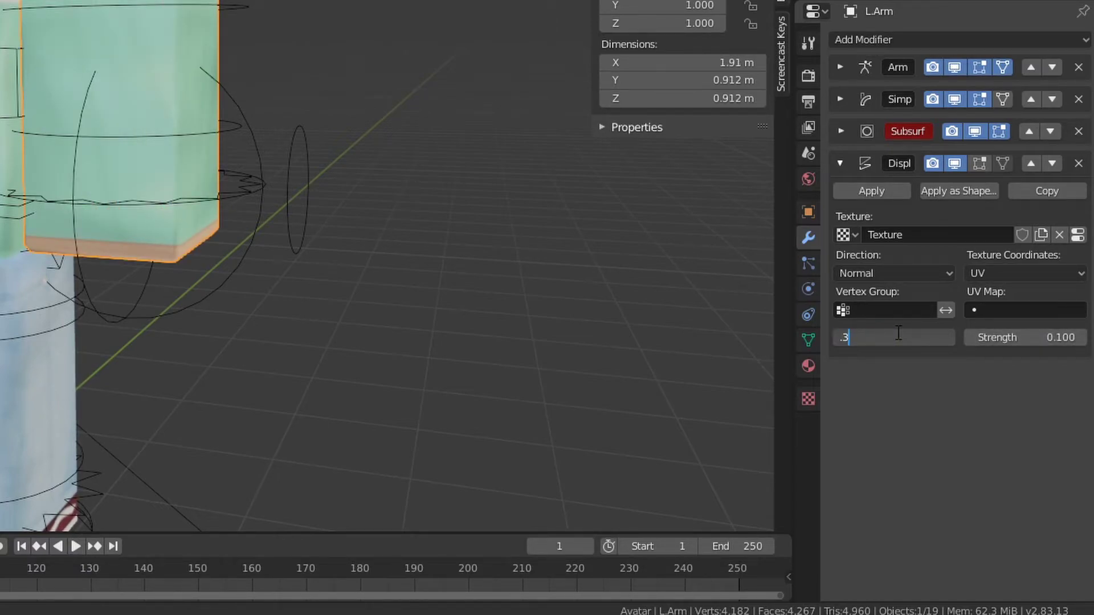
key(Return)
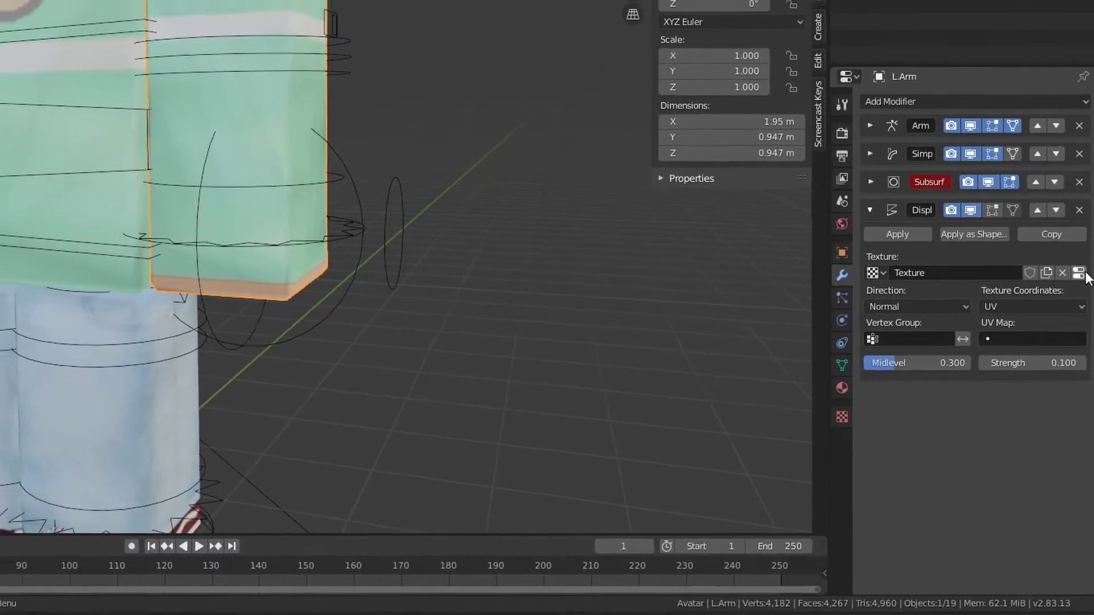
Rename the Displace texture to Bump and load BumpMap.png as its image
click(1080, 273)
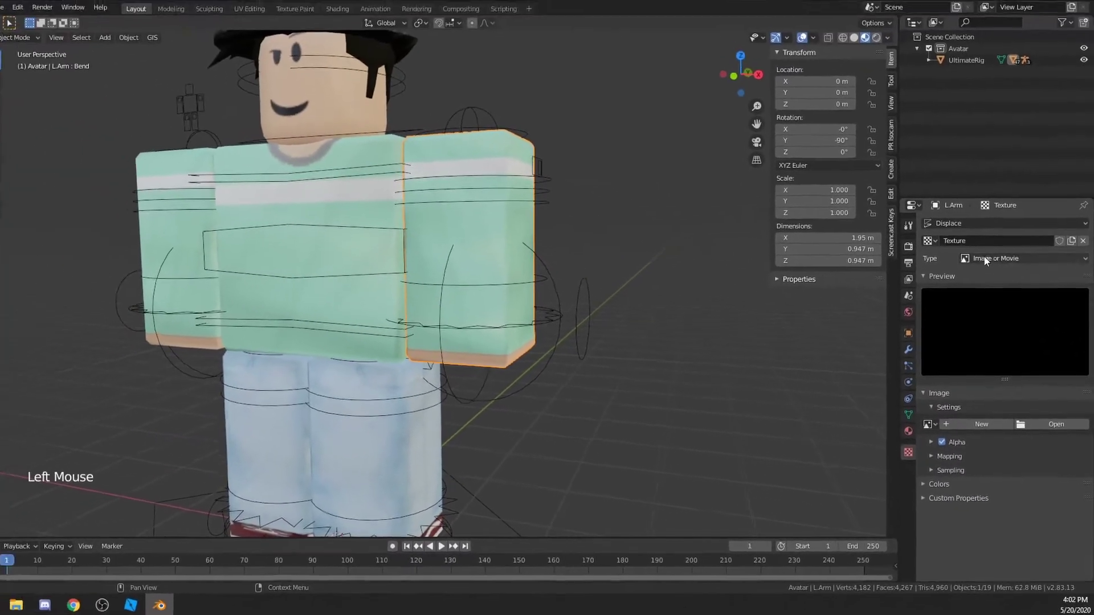
click(973, 248)
text(Bump)
key(Return)
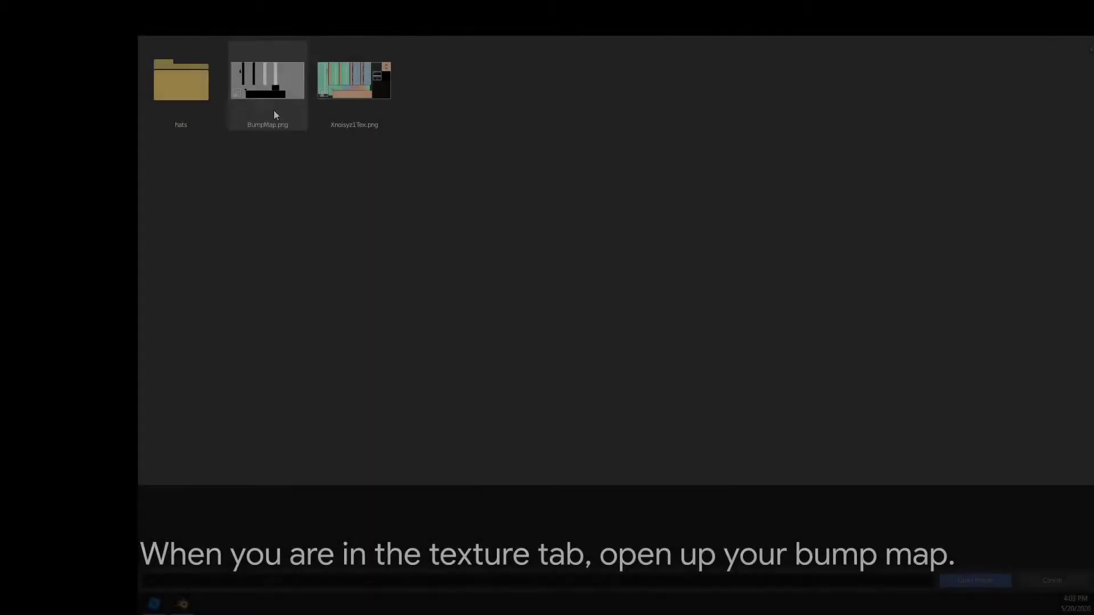
click(297, 73)
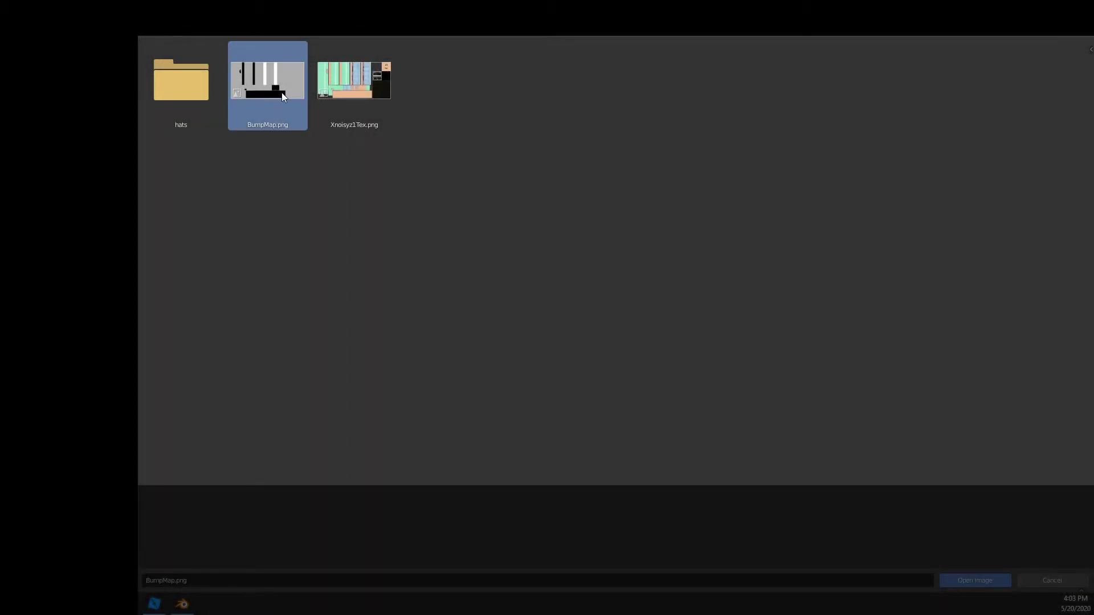
click(964, 579)
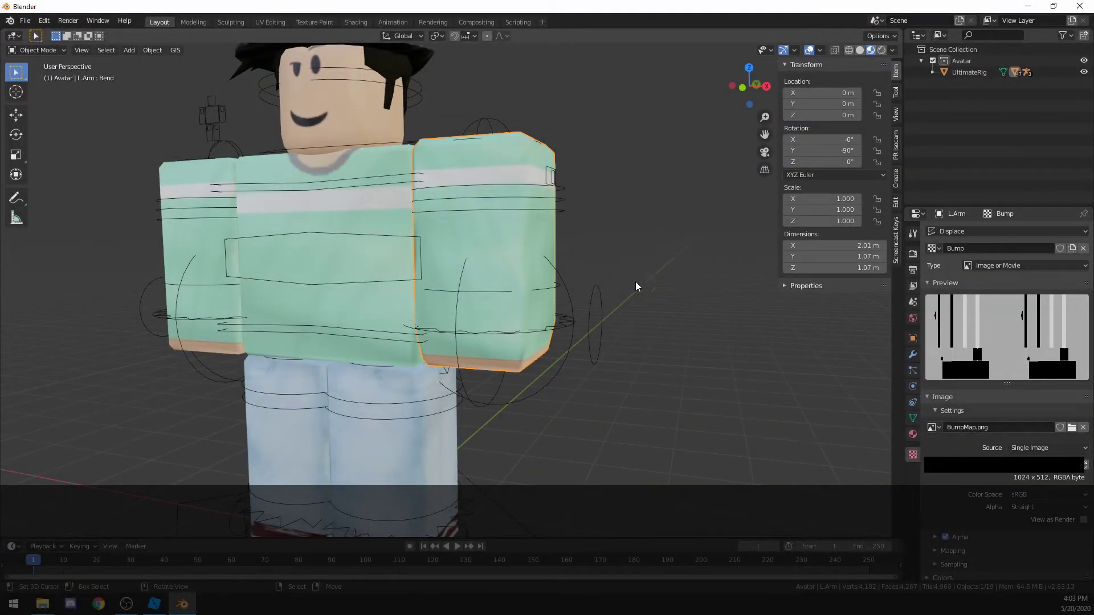
Slide the rig's Resolution switch above the character's head to the opposite end of its box in Pose Mode, then return to Object Mode
middle_drag(565, 195, 555, 228)
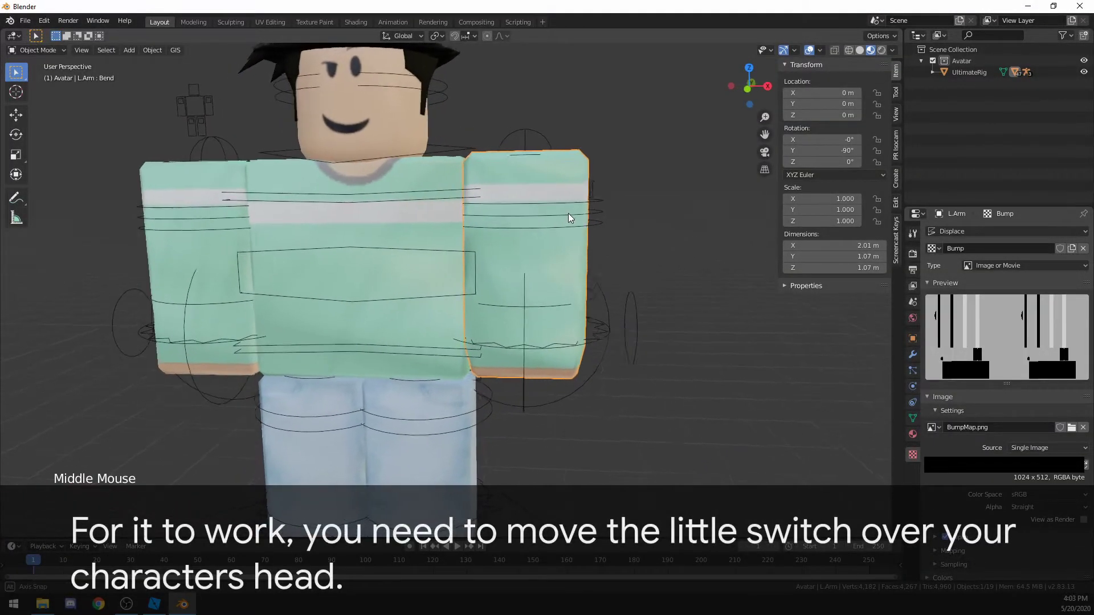
scroll(554, 239, down, 2)
shift+middle_drag(444, 206, 440, 235)
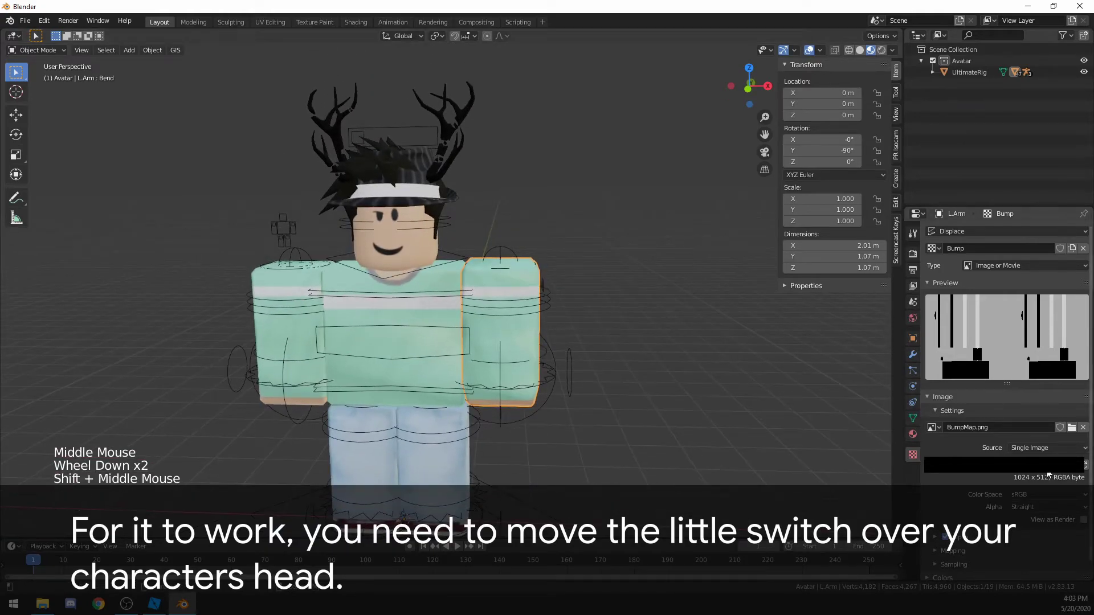
click(1032, 448)
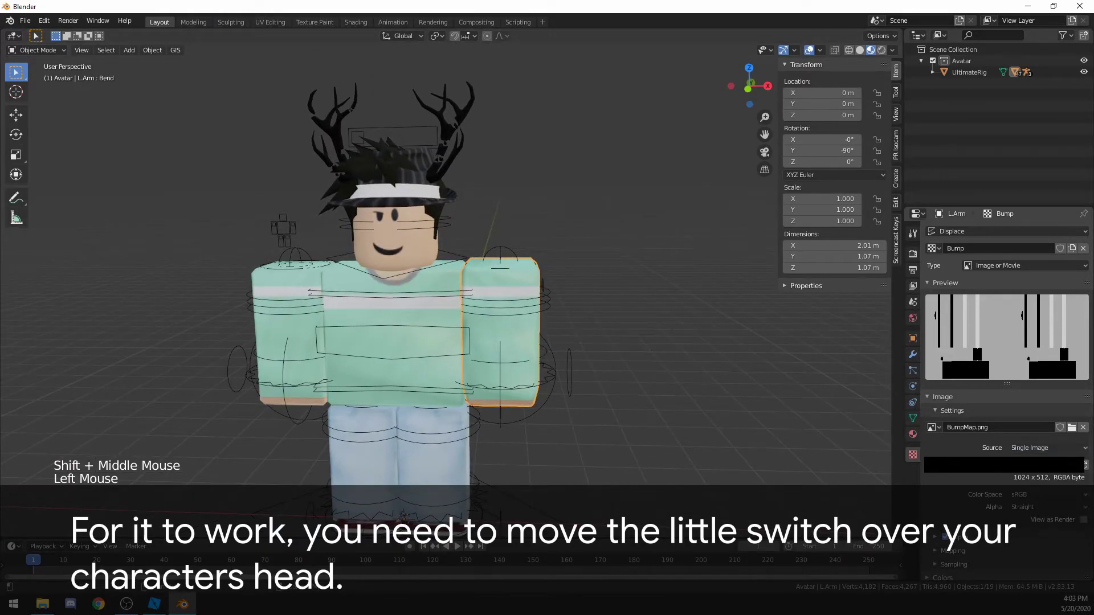
right_click(355, 127)
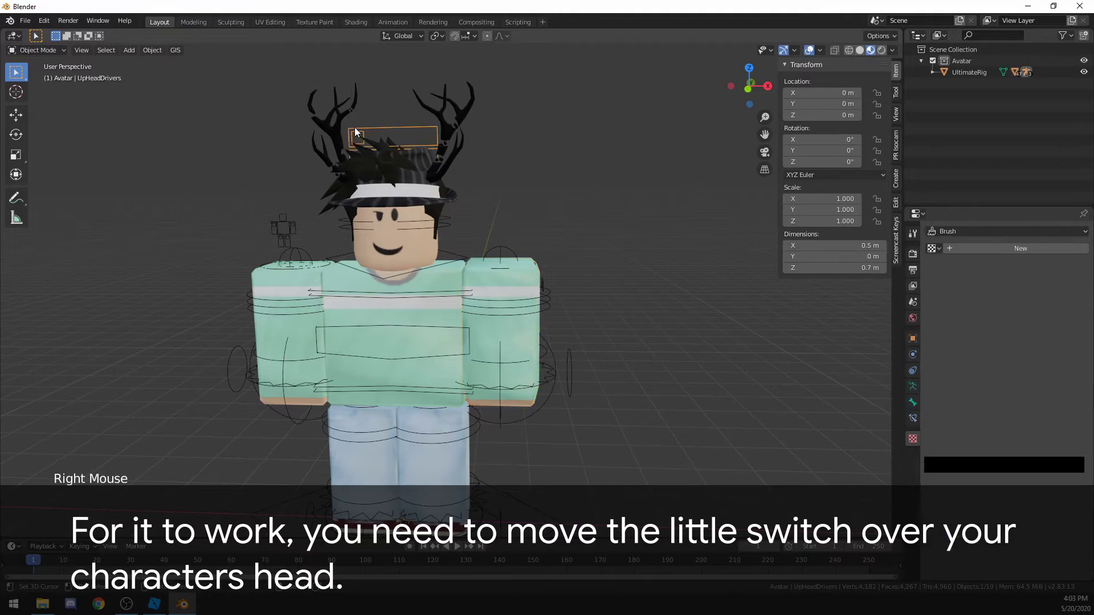
scroll(354, 128, up, 2)
middle_drag(351, 125, 336, 114)
scroll(336, 114, down, 1)
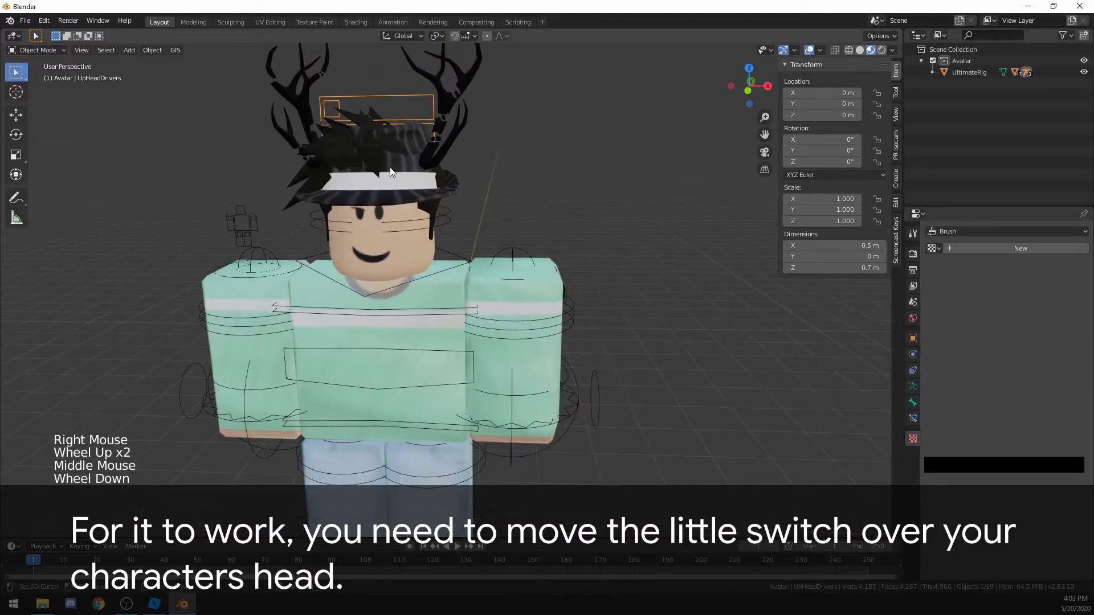
key(ctrl+Tab)
right_click(325, 108)
key(g)
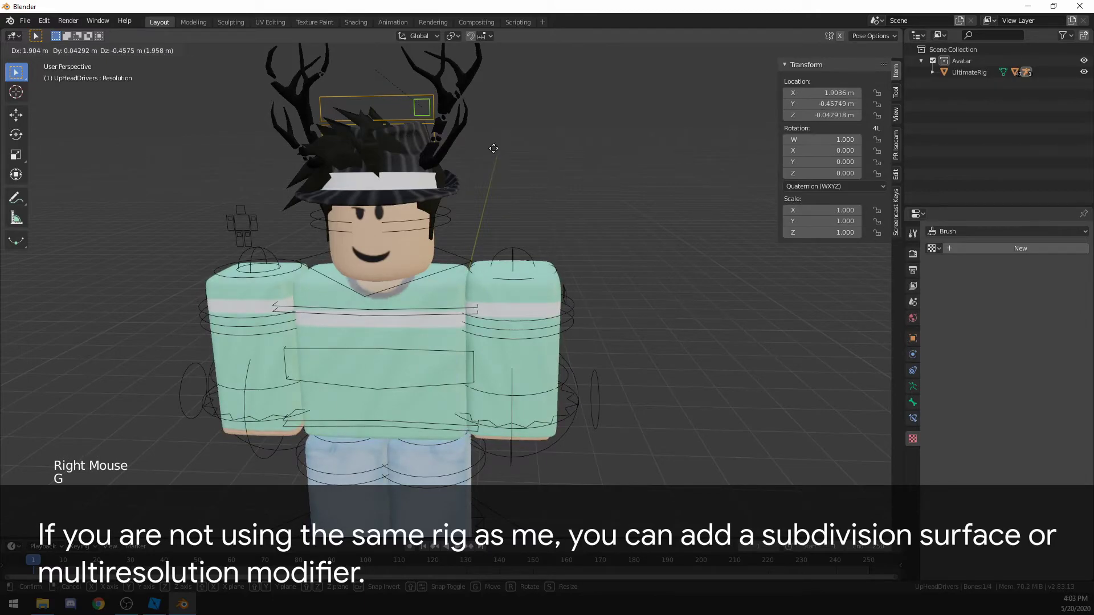
click(487, 146)
key(ctrl+Tab)
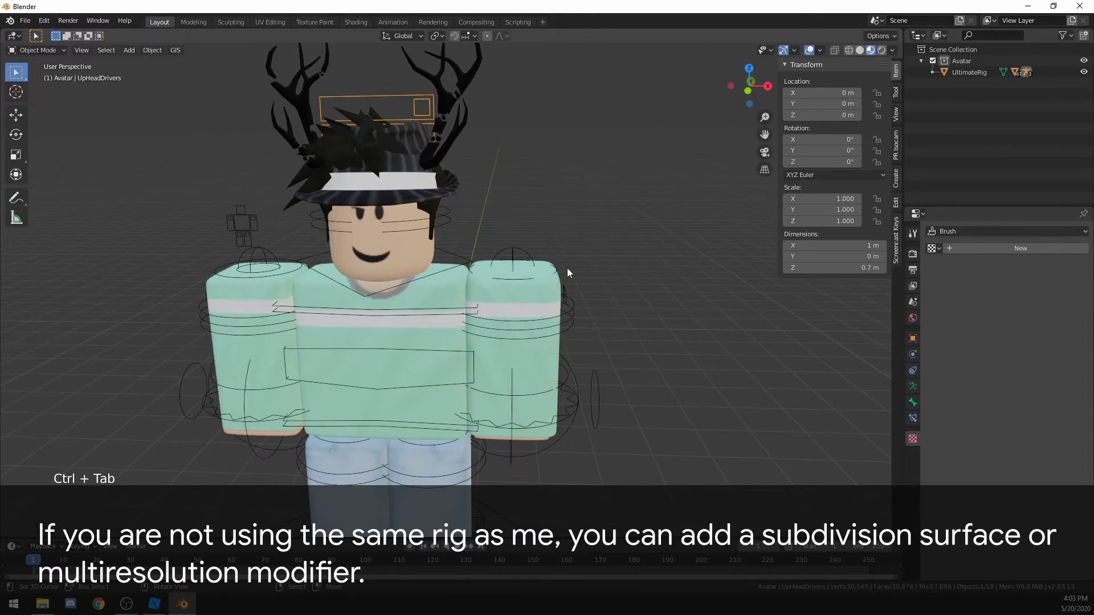
Inspect the bump displacement on the left arm and torso from below and from the front
middle_drag(567, 268, 534, 237)
scroll(523, 233, up, 2)
middle_drag(504, 210, 396, 226)
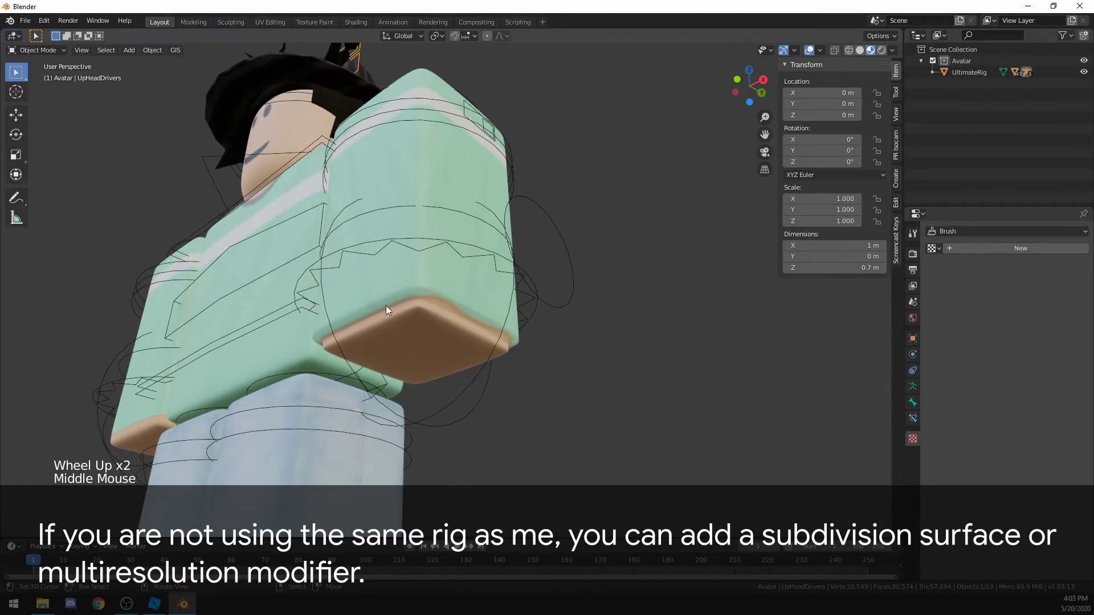
scroll(336, 302, down, 4)
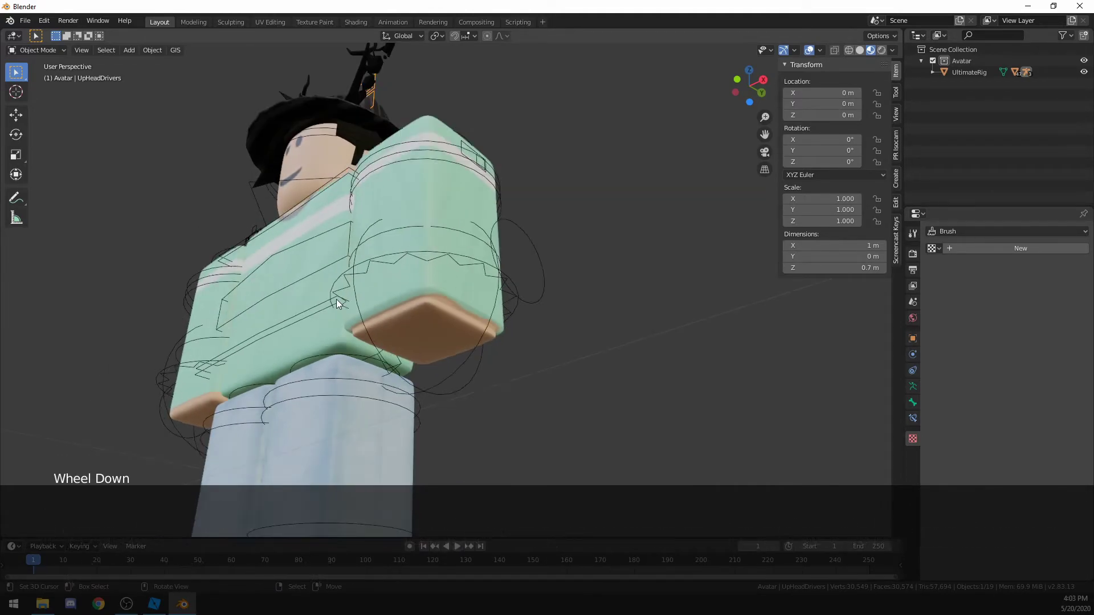
scroll(338, 292, up, 2)
middle_drag(342, 294, 455, 287)
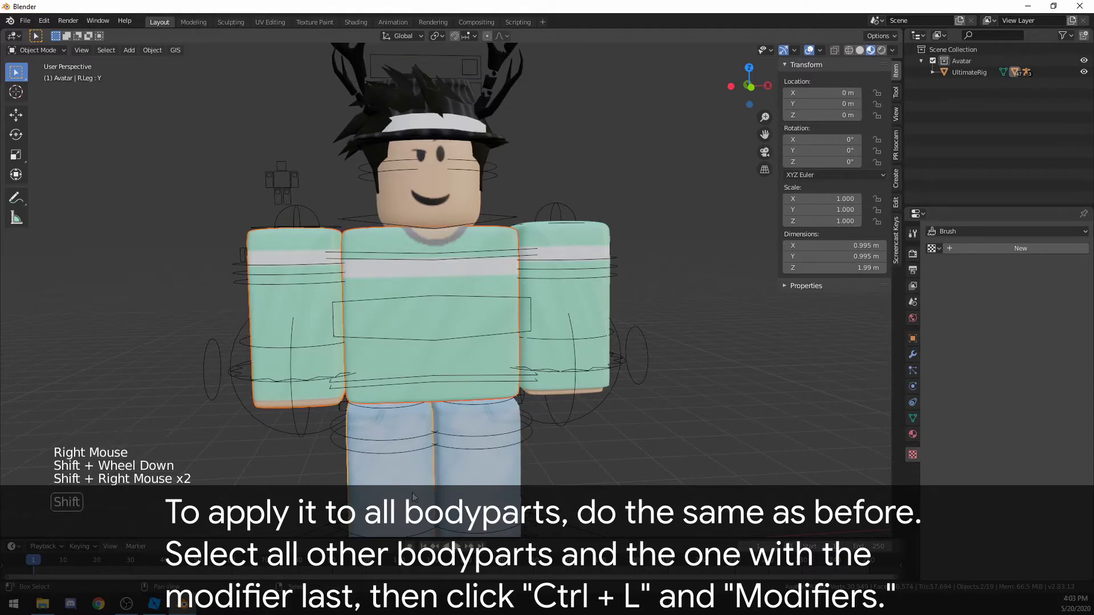
Link the left arm's Displace modifier to all the other selected body parts, then clear the selection
shift+right_click(544, 318)
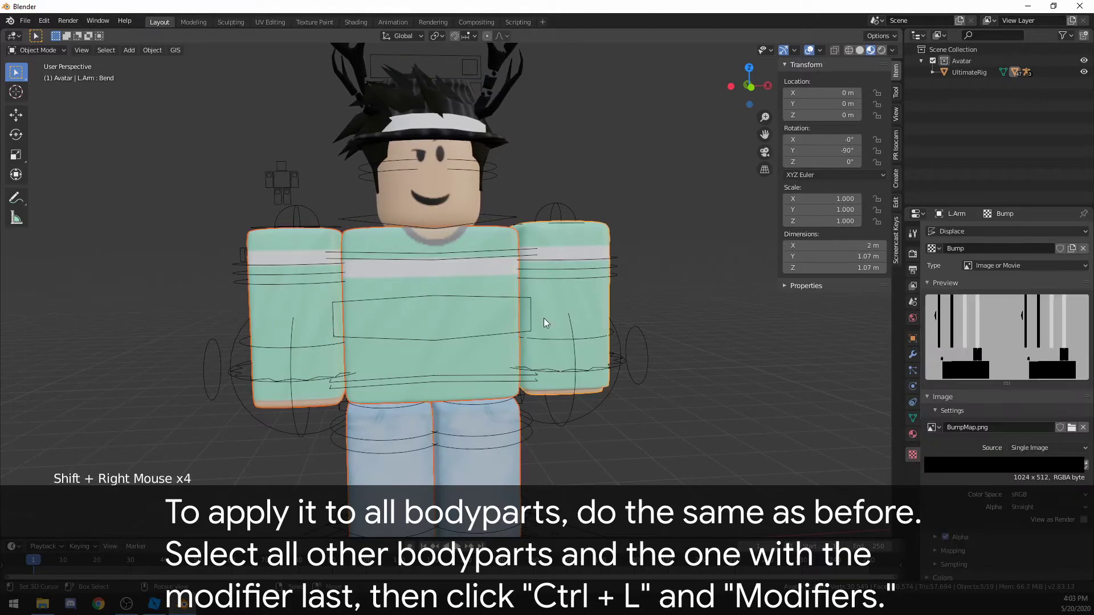
key(ctrl+l)
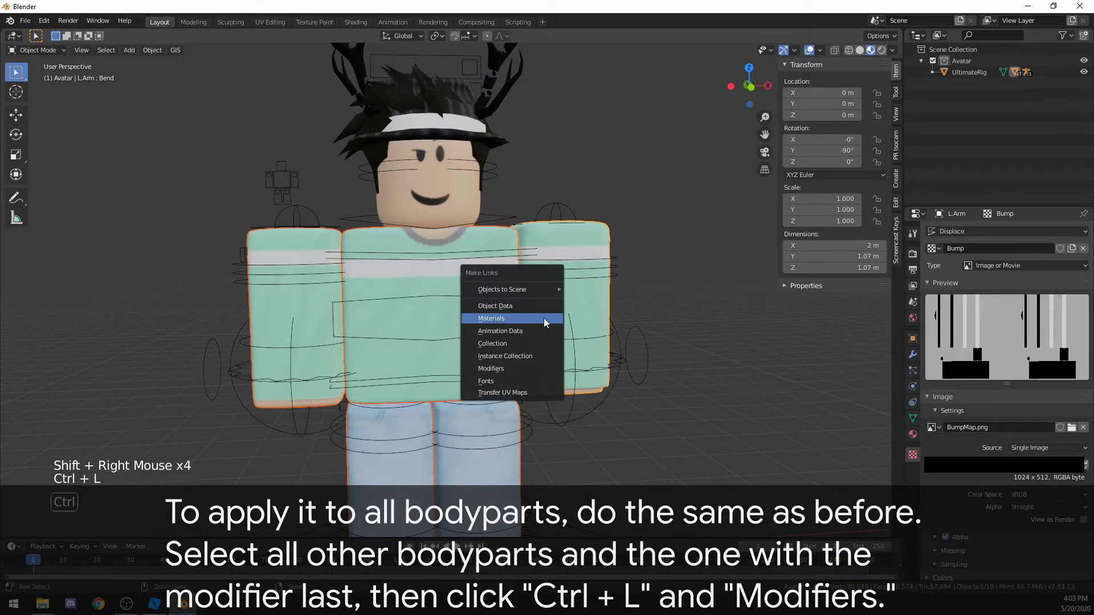
click(521, 370)
key(alt+a)
Slide the rig's Resolution switch above the head back to its off end in Pose Mode, then return to Object Mode with nothing selected
middle_drag(459, 357, 504, 473)
right_click(477, 142)
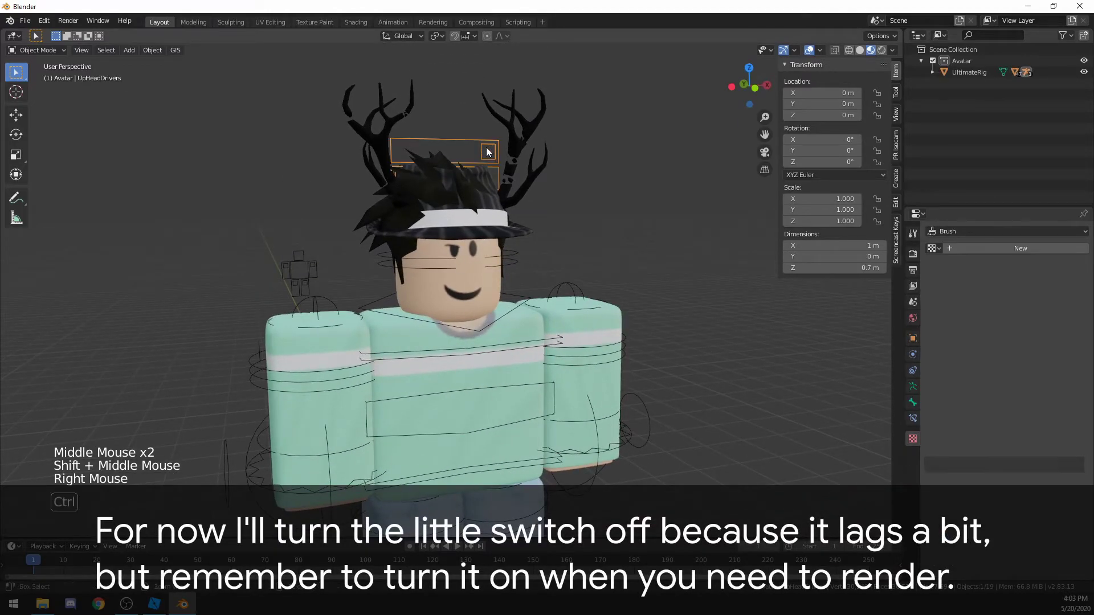
key(ctrl+Tab)
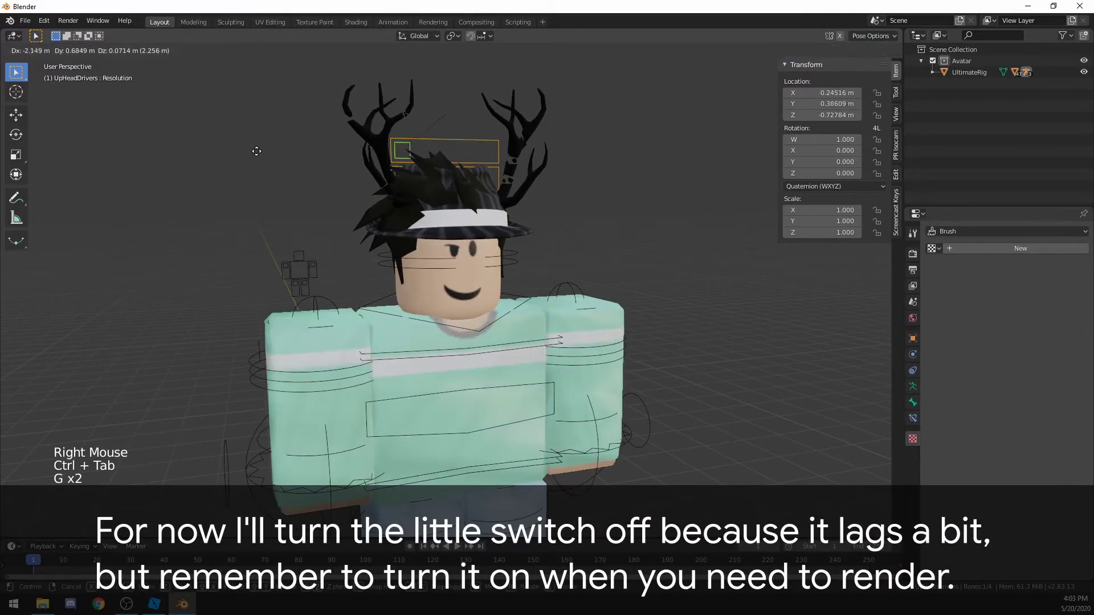
key(Tab)
key(Tab)
key(shift+ctrl+Tab)
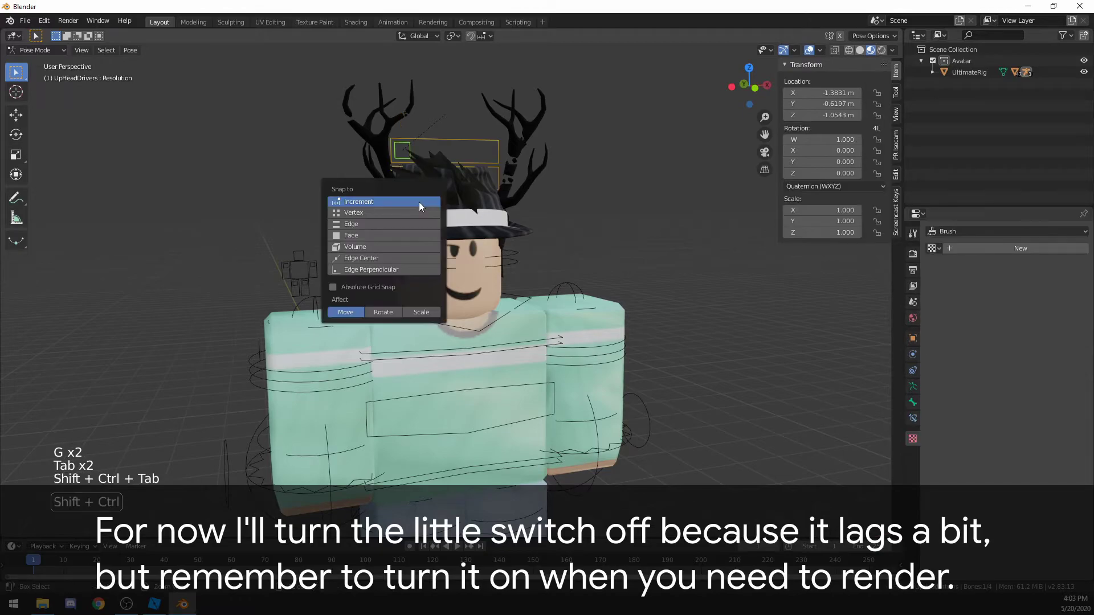
click(419, 202)
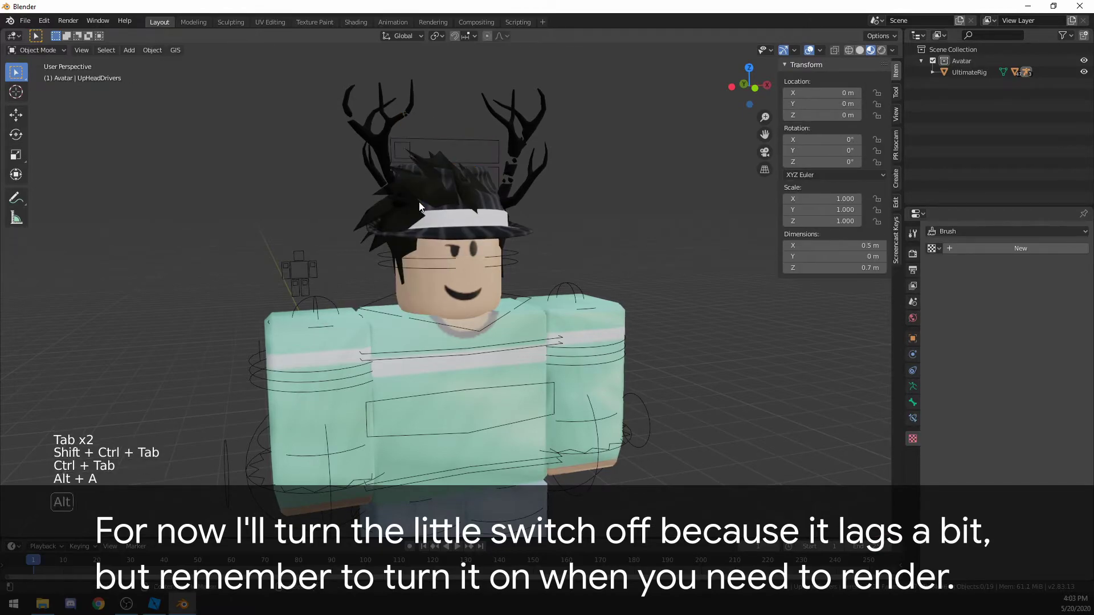
scroll(439, 338, down, 2)
middle_drag(444, 303, 270, 136)
right_click(328, 239)
scroll(328, 240, up, 2)
key(ctrl+Tab)
right_click(392, 214)
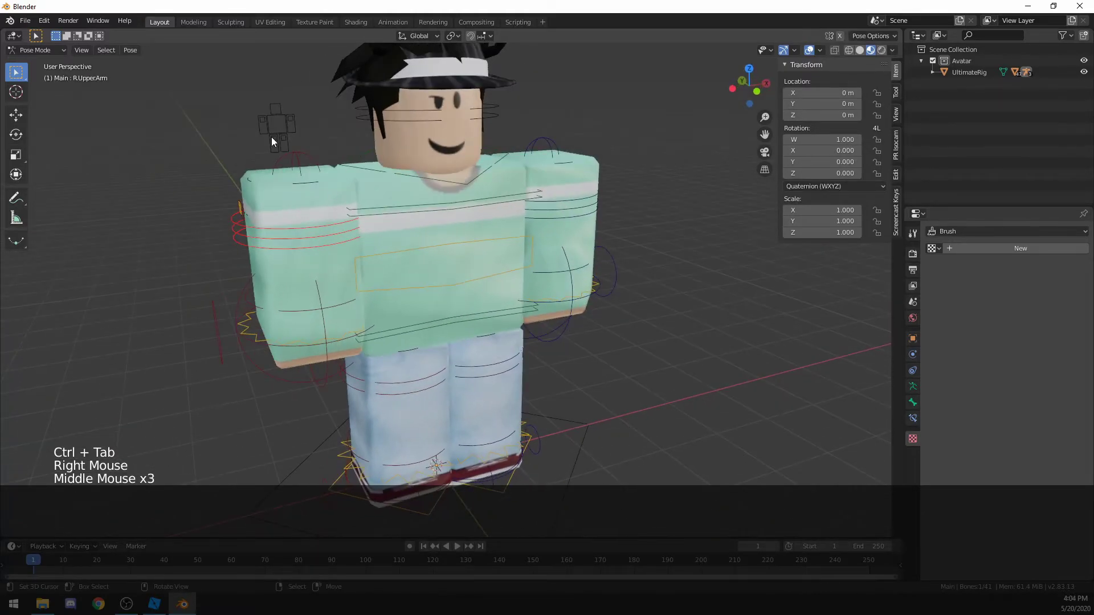
key(ctrl+Tab)
Move both leg IK switches on the small IK/FK figure in Pose Mode, then return to Object Mode
right_click(272, 129)
key(ctrl+Tab)
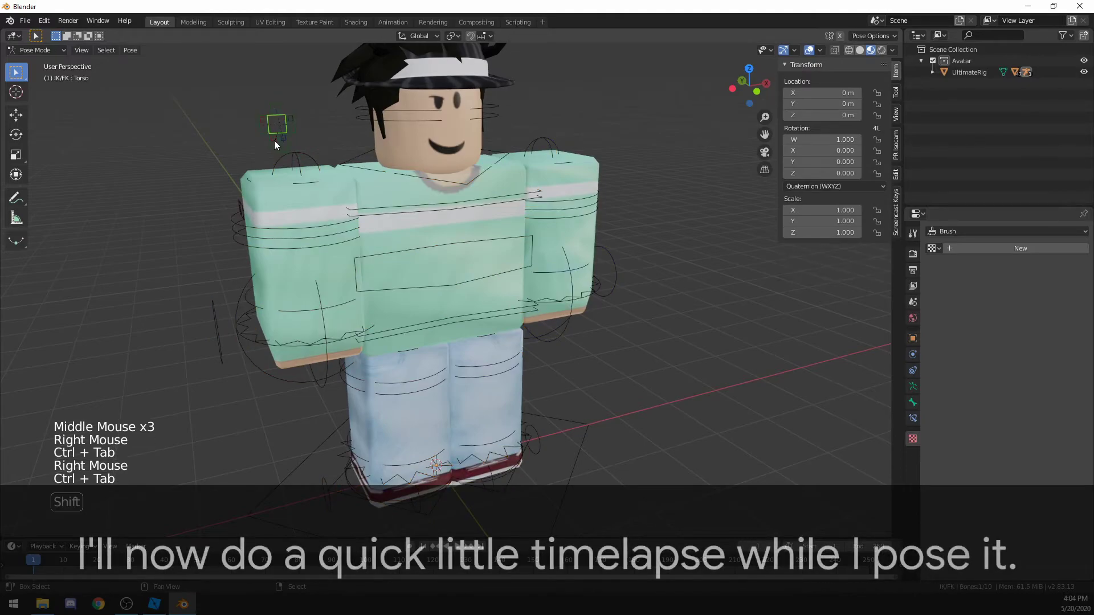
key(g)
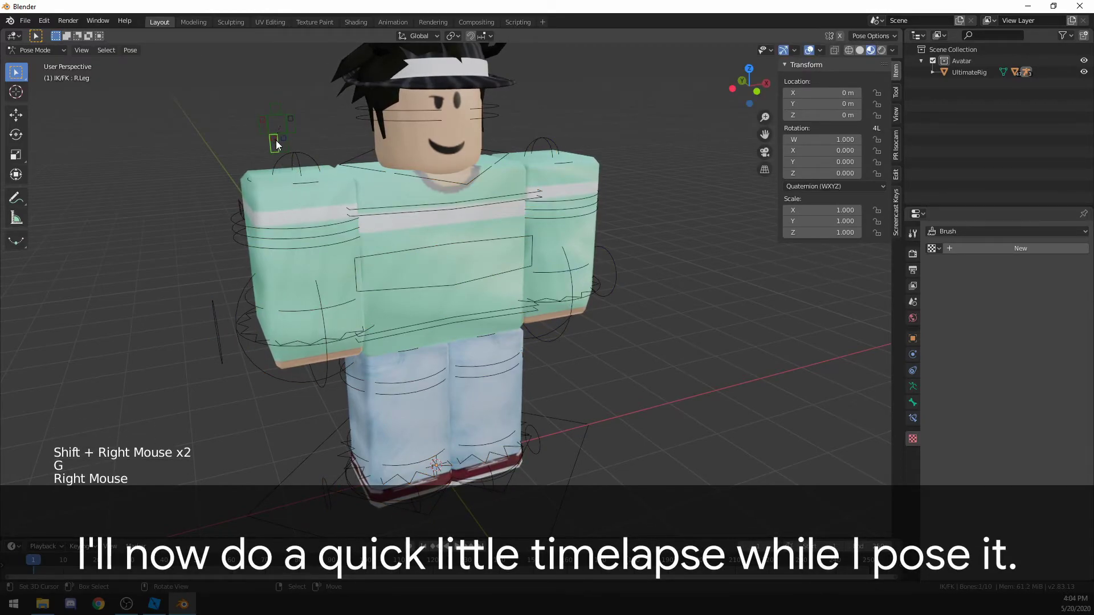
shift+right_click(285, 139)
key(g)
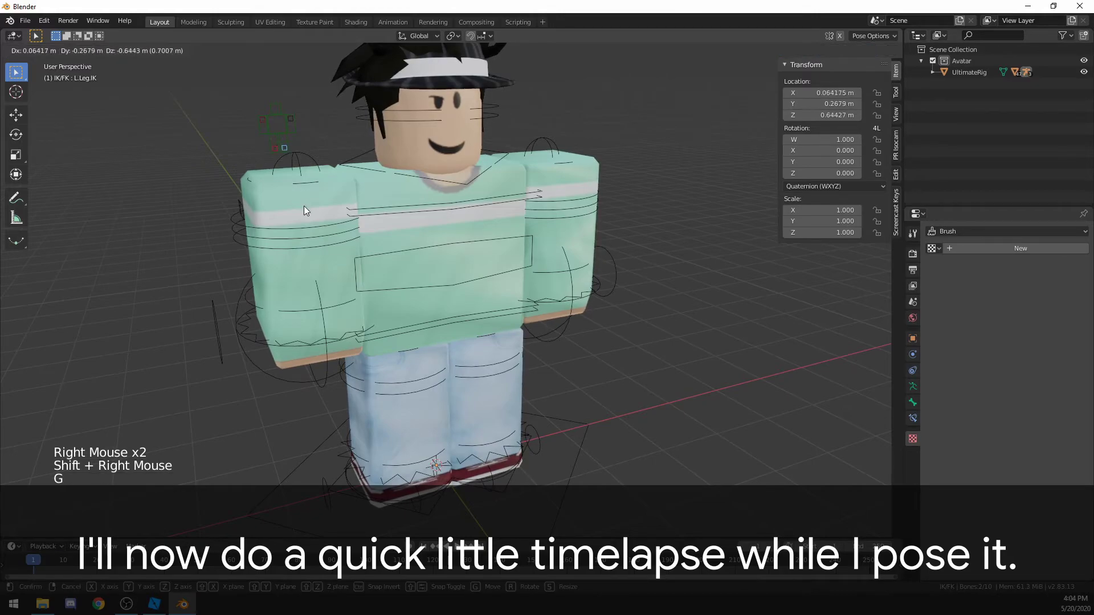
key(ctrl+Tab)
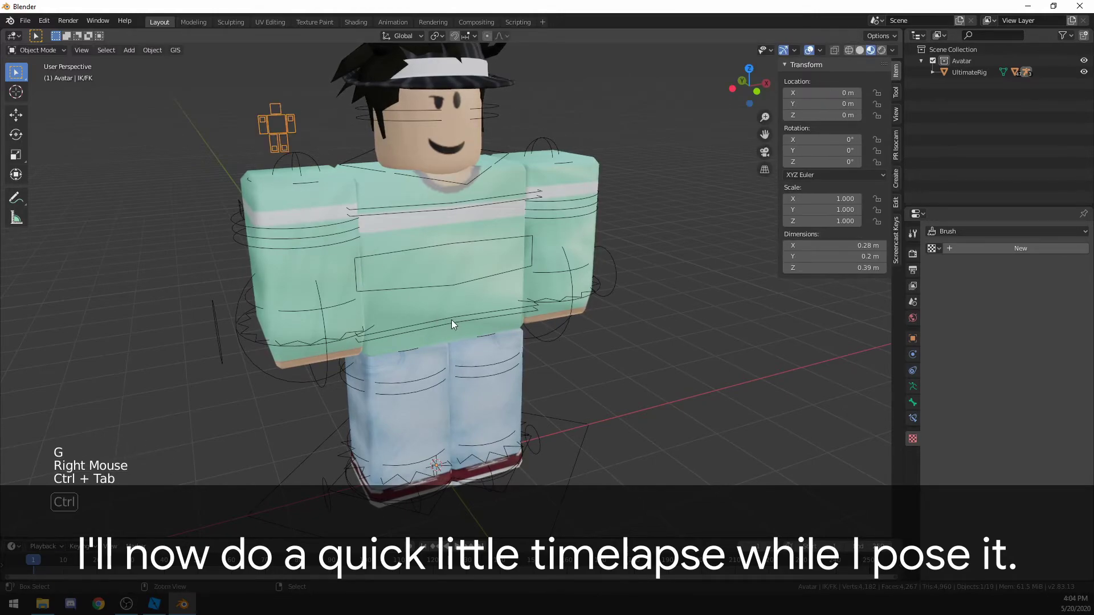
Lower the Main rig's LowerTorso control in Pose Mode so that both knees bend
right_click(452, 319)
key(ctrl+Tab)
right_click(452, 317)
middle_drag(452, 316, 443, 268)
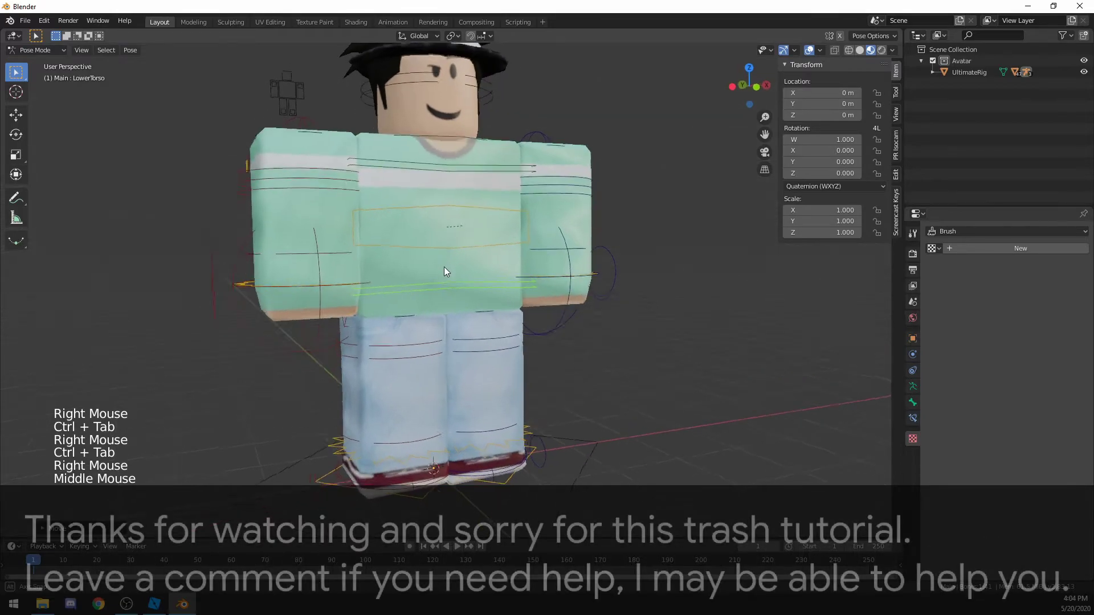
key(g)
right_click(444, 238)
key(g)
middle_drag(579, 454, 405, 457)
key(g)
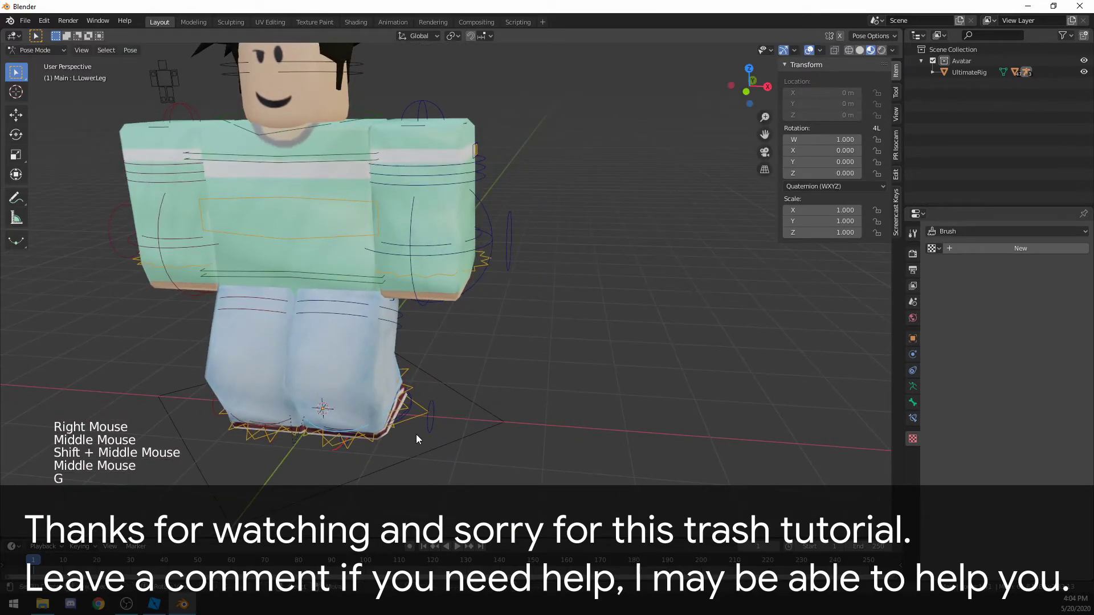
Move the left foot control outward, then rotate and reposition the right foot
right_click(403, 419)
key(g)
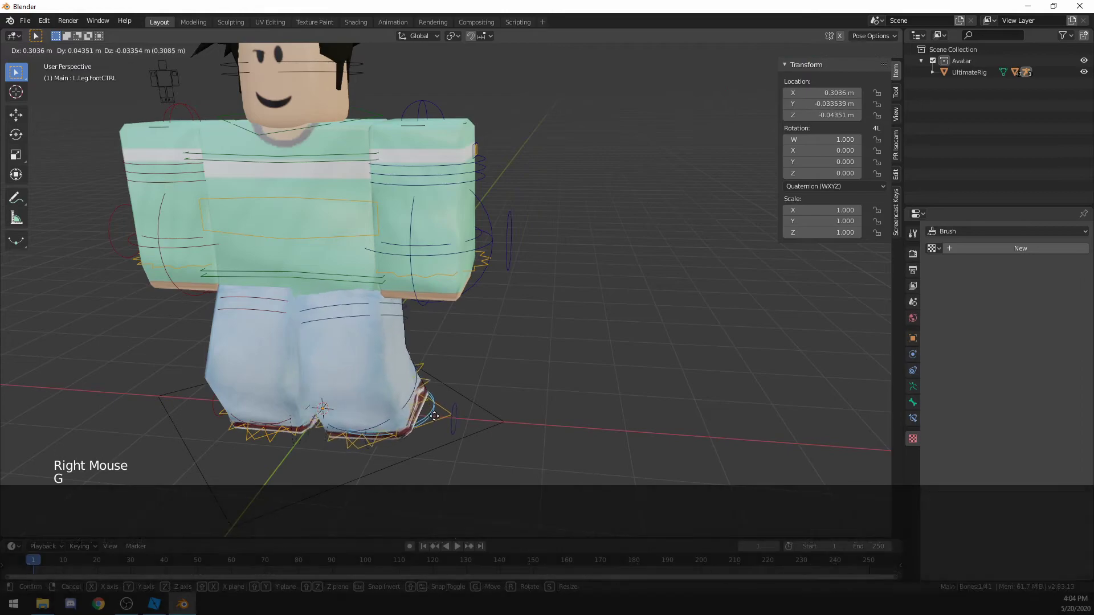
click(444, 389)
middle_drag(443, 388, 316, 454)
right_click(317, 456)
key(r)
key(g)
Rotate the upper-body bones to begin the arm pose, constraining one rotation to the X axis
middle_drag(239, 228, 488, 114)
key(r)
key(r)
key(x)
click(629, 271)
middle_drag(629, 271, 502, 274)
key(r)
Shift the arm control along the Y axis and rotate it to shape the arm pose
middle_drag(456, 239, 585, 236)
middle_drag(644, 200, 525, 171)
key(g)
key(y)
click(608, 227)
key(r)
click(481, 209)
Rotate and reposition the arm bones further to bend the arms, constraining one adjustment to the X axis
key(KP_7)
key(g)
key(r)
key(r)
right_click(463, 198)
middle_drag(601, 208, 456, 274)
key(r)
key(g)
key(r)
key(x)
key(g)
Rotate the right arm bone so the forearm comes forward in front of the body
middle_drag(516, 251, 604, 228)
scroll(350, 263, down, 1)
right_click(350, 264)
key(r)
key(r)
shift+middle_drag(256, 246, 349, 230)
Set the leg switches on the IK/FK figure back to FK and return to posing the Main rig
key(ctrl+Tab)
key(ctrl+Tab)
scroll(319, 231, up, 2)
key(g)
key(Tab)
key(ctrl+Tab)
key(alt+a)
Rotate the right leg's upper and lower bones to bend the knee, and adjust the leg's position
scroll(444, 342, up, 3)
key(r)
right_click(410, 347)
key(r)
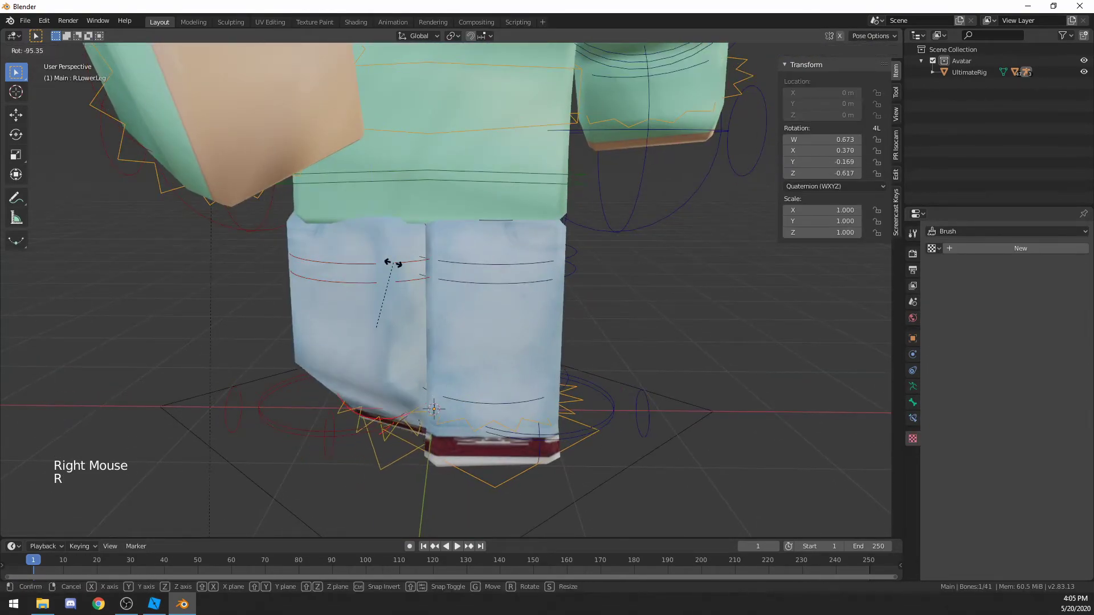
right_click(391, 391)
key(g)
scroll(588, 243, down, 1)
Move and rotate the left leg bones to bend the left knee and spread the leg outward
right_click(588, 243)
key(g)
middle_drag(588, 243, 490, 364)
right_click(493, 439)
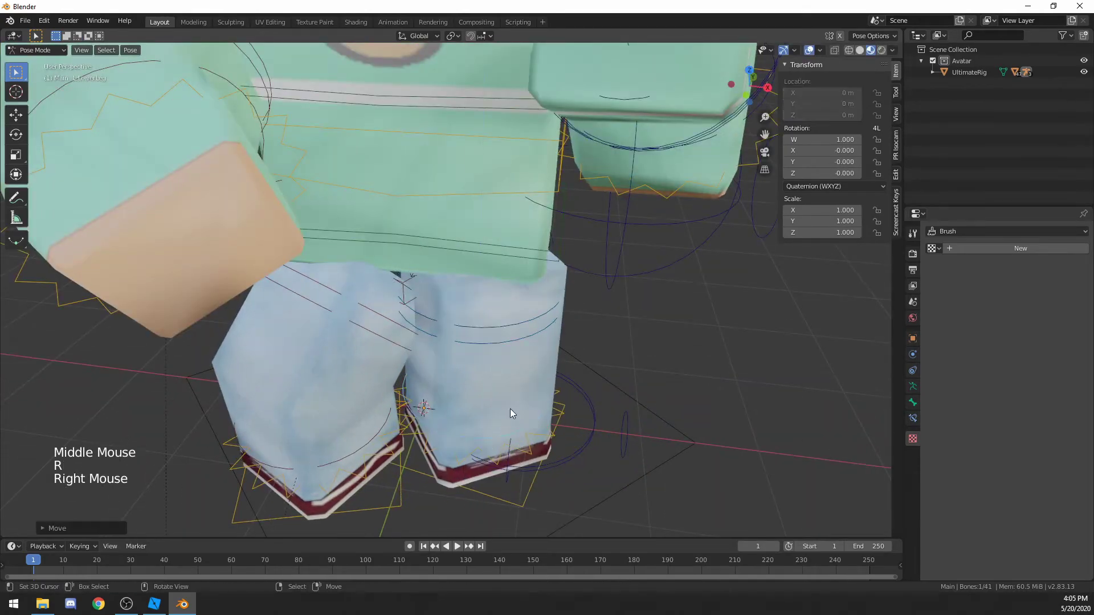
middle_drag(493, 440, 599, 364)
right_click(599, 285)
key(r)
key(g)
middle_drag(570, 319, 653, 289)
key(r)
key(r)
Refine the rotation of the leg bones to form a wide, bent-knee stance
right_click(478, 319)
key(r)
right_click(517, 362)
key(r)
key(r)
key(r)
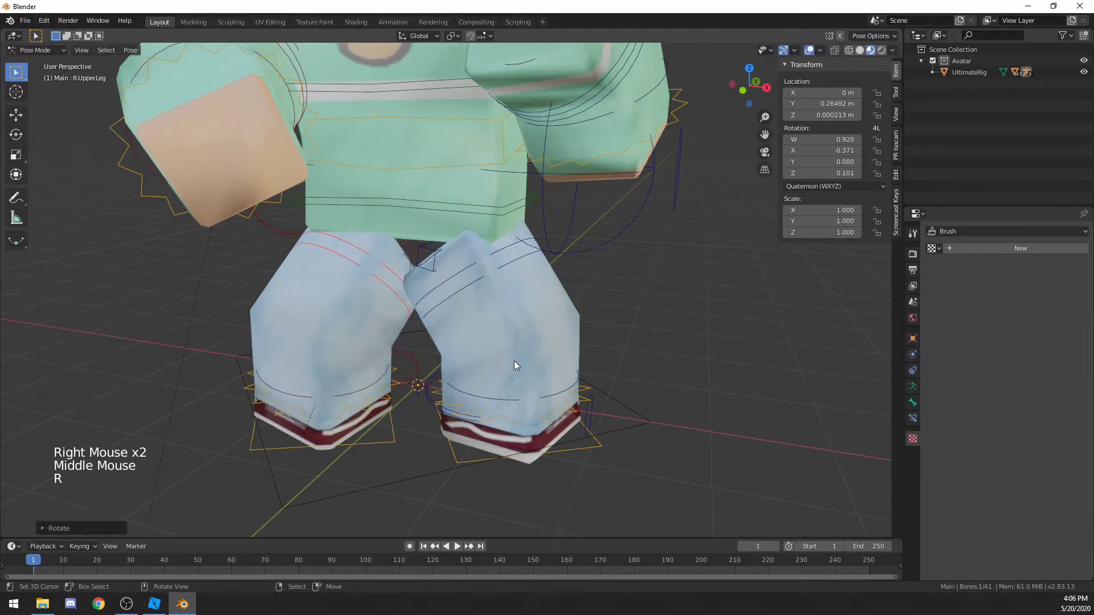
right_click(487, 391)
key(r)
Make a final bone move on the Main rig, then return to Object Mode with nothing selected and the sidebar hidden
scroll(579, 426, down, 2)
right_click(654, 312)
key(KP_7)
middle_drag(579, 426, 509, 283)
key(g)
key(ctrl+Tab)
key(alt+a)
scroll(508, 282, down, 2)
key(n)
Add a mesh plane beneath the character and scale it up into a large floor
key(shift+a)
mouse_move(422, 299)
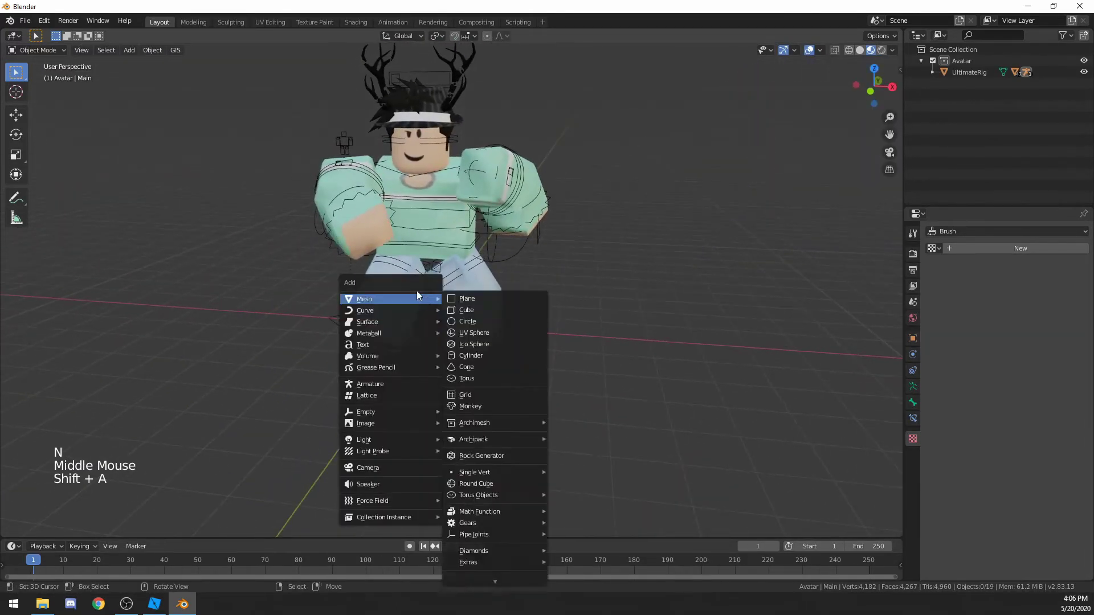
click(466, 298)
scroll(473, 333, down, 3)
middle_drag(473, 332, 513, 342)
key(s)
click(785, 399)
scroll(785, 398, up, 2)
Extrude the plane's edge behind the character straight up in Edit Mode and raise it into a tall back wall
middle_drag(785, 398, 468, 323)
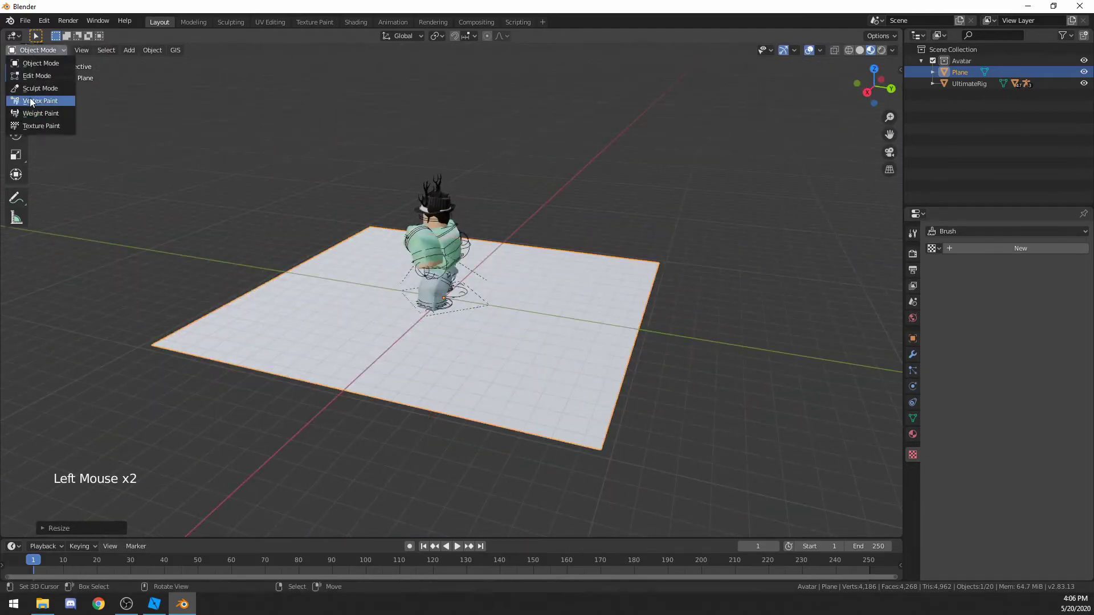
key(Tab)
key(Tab)
middle_drag(313, 216, 342, 240)
shift+middle_drag(342, 239, 399, 251)
scroll(475, 255, up, 2)
key(2)
right_click(476, 255)
middle_drag(475, 256, 457, 239)
key(e)
click(453, 188)
scroll(452, 183, down, 2)
middle_drag(452, 182, 462, 241)
key(g)
Bevel the edge between floor and wall into a smooth curve, then return to Object Mode
scroll(520, 156, up, 3)
right_click(501, 188)
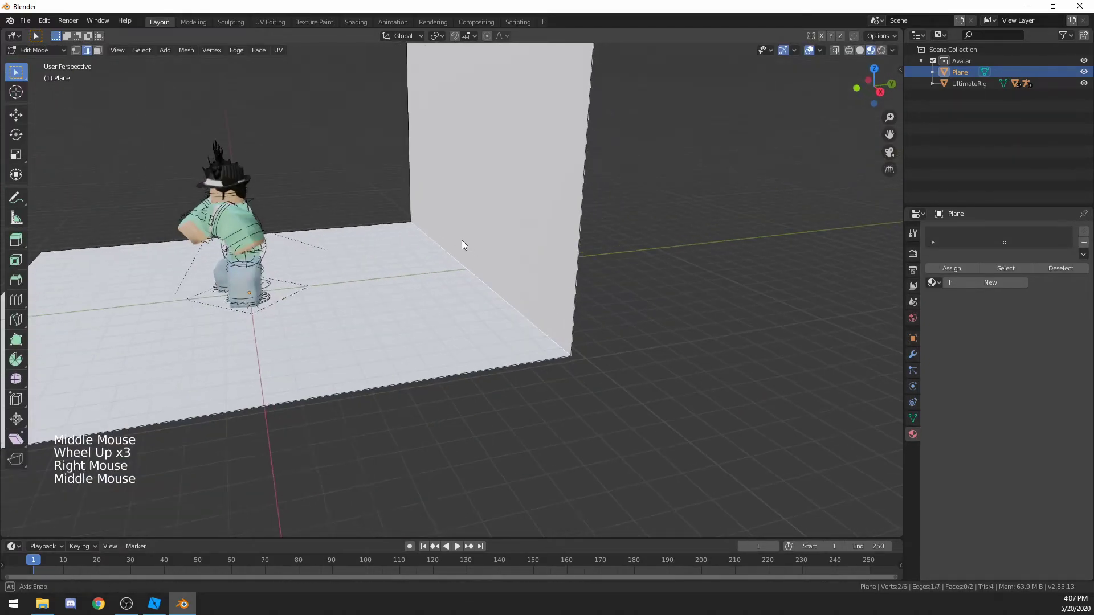
click(541, 217)
key(Tab)
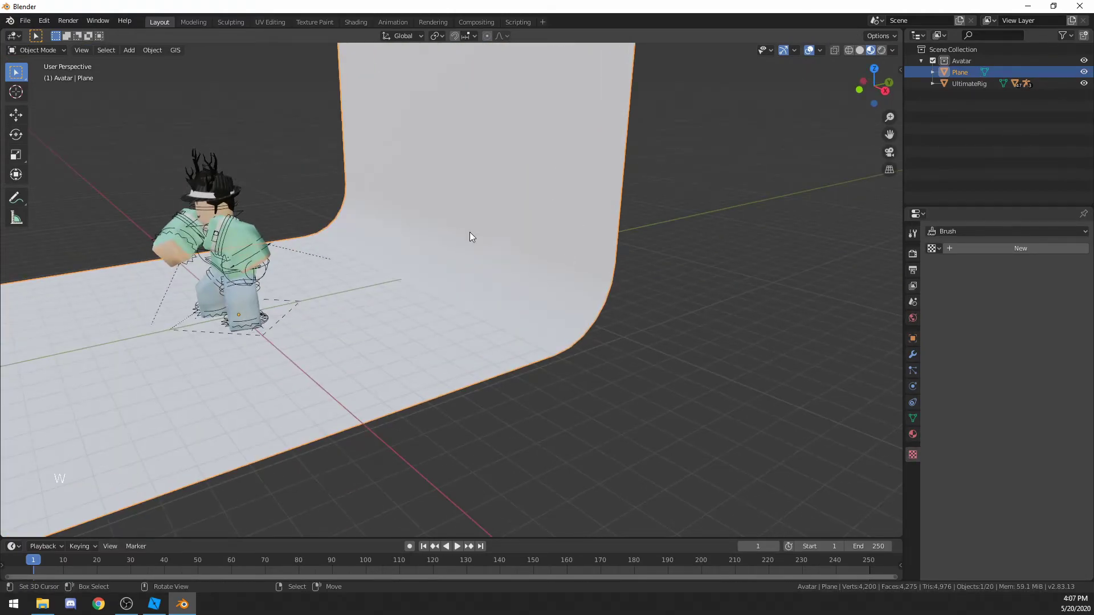
Shade the curved backdrop smooth and clear the selection
middle_drag(460, 220, 342, 171)
click(152, 50)
middle_drag(342, 285, 487, 308)
scroll(371, 312, down, 2)
key(alt+a)
scroll(557, 256, up, 2)
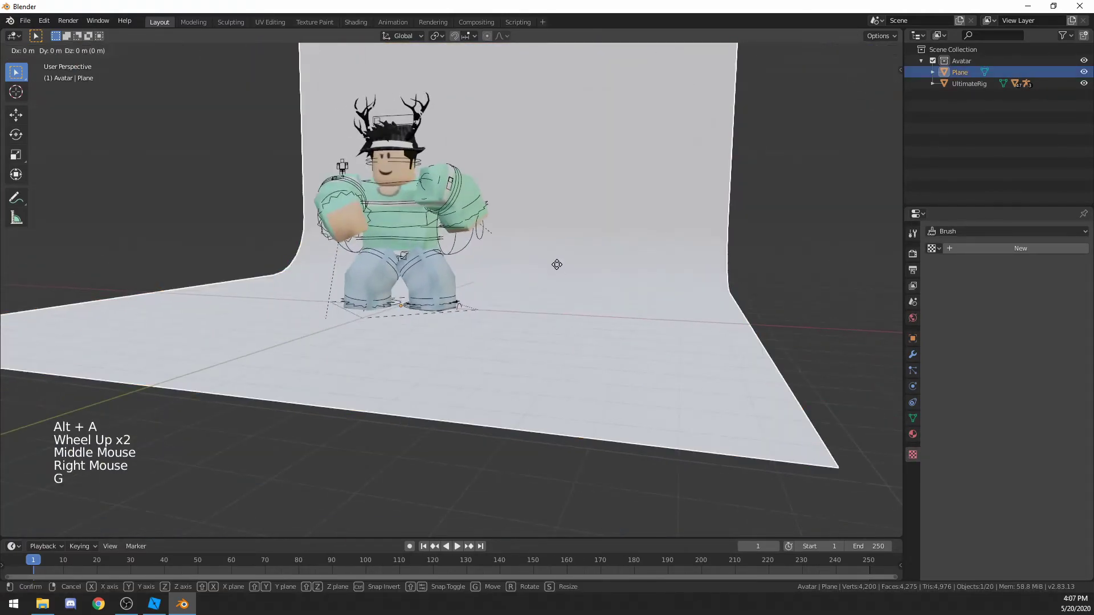
Move the backdrop into position around the character
key(g)
scroll(557, 256, up, 1)
middle_drag(558, 256, 517, 293)
scroll(516, 294, down, 3)
Give the backdrop a new material with a pale green base color
click(912, 434)
click(990, 268)
click(1043, 363)
click(1009, 230)
Select the character's Main rig and readjust a bone in Pose Mode, then return to Object Mode
right_click(370, 251)
middle_drag(371, 251, 634, 141)
scroll(498, 358, up, 3)
right_click(635, 140)
scroll(564, 153, down, 3)
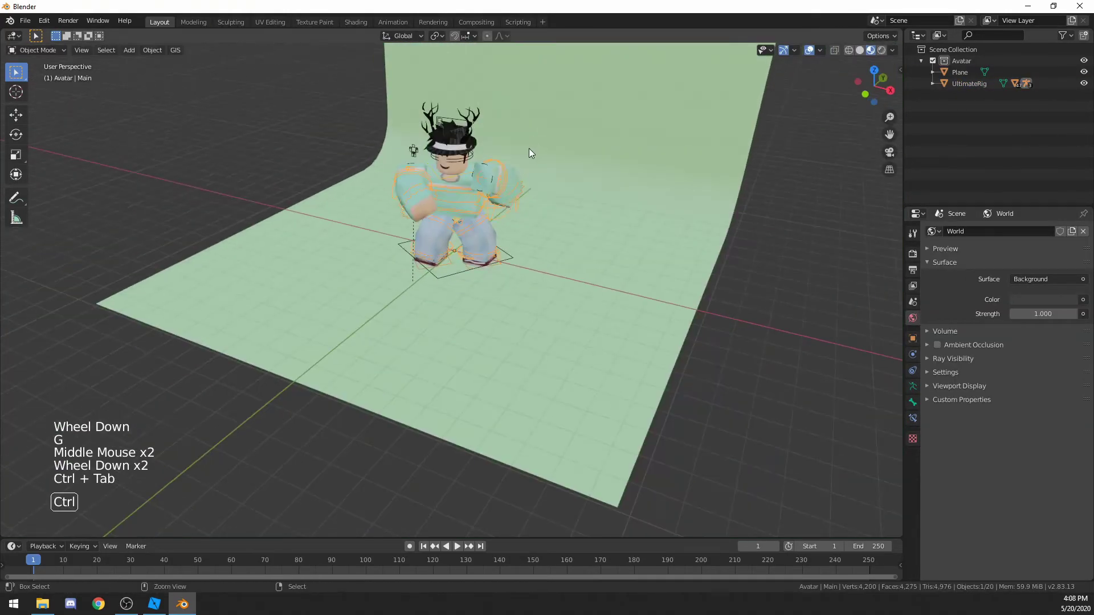
Add a camera, look through it and fly it back until it faces the posed character
key(shift+a)
click(470, 349)
middle_click(470, 348)
key(KP_0)
key(shift+f)
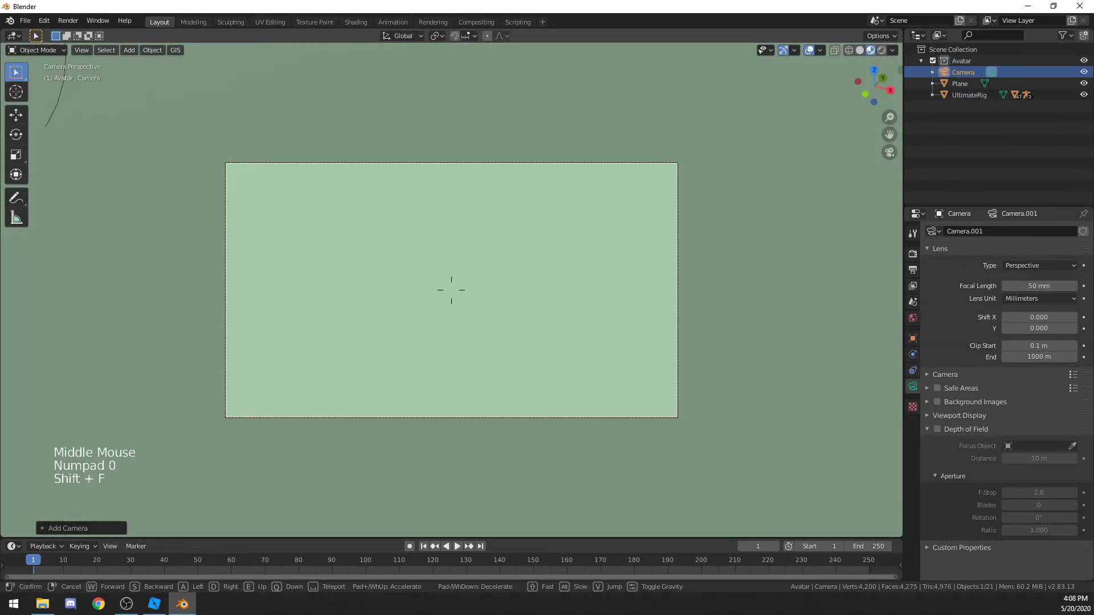
key(s)
click(450, 291)
Set the render resolution to 1080 by 1080 px
click(912, 270)
double_click(1047, 245)
text(1080)
key(Return)
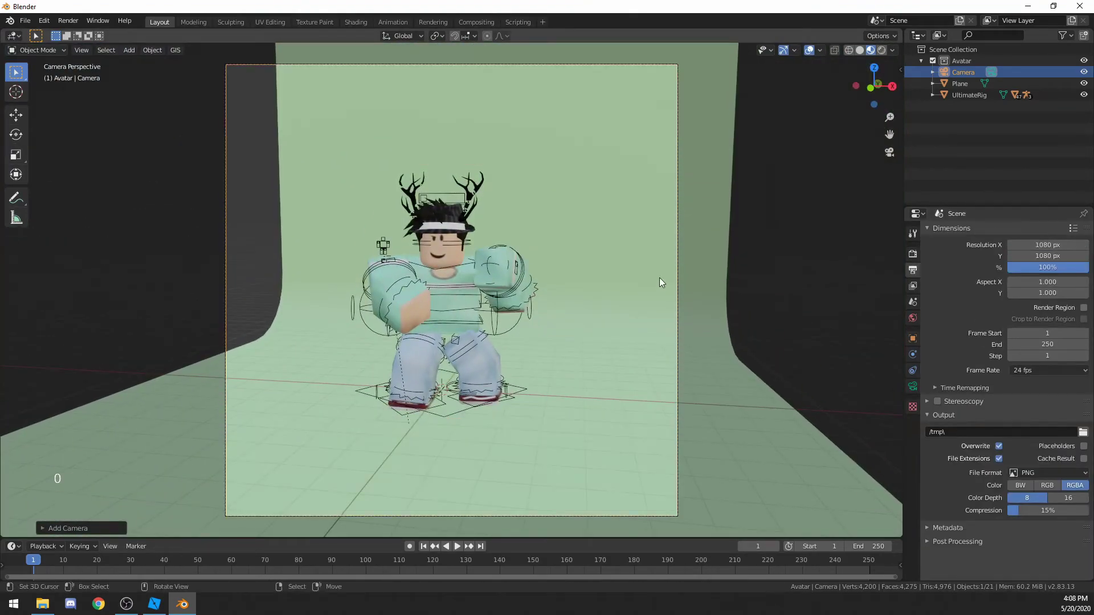
Frame the character more closely in the camera view and readjust the Main rig's pose in Pose Mode
key(shift+f)
right_click(451, 291)
scroll(451, 291, up, 2)
scroll(399, 256, up, 2)
middle_drag(451, 291, 496, 384)
key(KP_0)
right_click(496, 384)
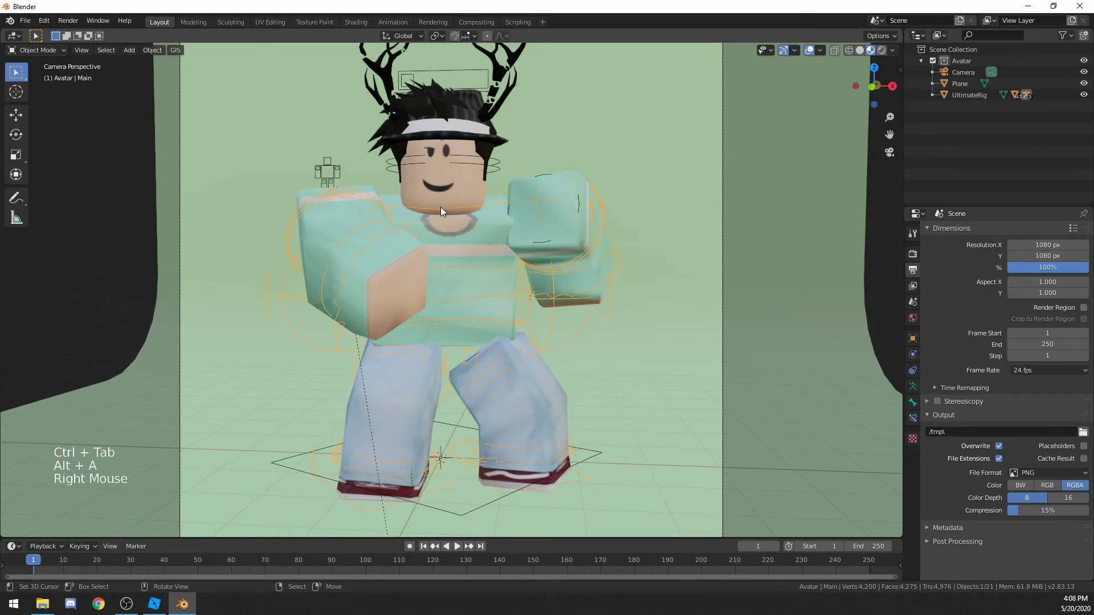
key(ctrl+Tab)
key(alt+a)
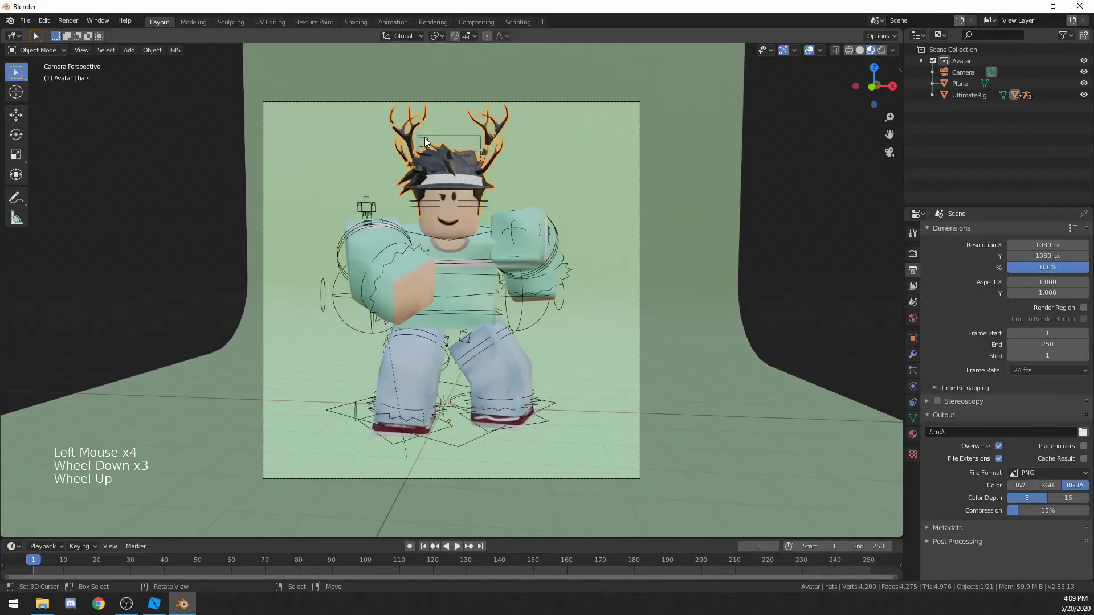
Clear the selection, add a plane and move it out in front of the character
scroll(433, 268, down, 7)
key(alt+a)
mouse_move(451, 285)
middle_down()
mouse_move(376, 165)
mouse_move(365, 284)
middle_up()
scroll(433, 268, up, 2)
key(shift+a)
click(501, 166)
key(g)
click(302, 245)
Tilt the new plane toward the character and scale it along its local Y axis
key(KP_1)
key(KP_3)
key(g)
key(r)
key(s)
key(y)
key(y)
click(376, 243)
Widen the tilted plane along the X axis and position it above and behind the camera as a light panel
middle_drag(376, 242, 490, 319)
scroll(490, 319, down, 4)
key(s)
key(x)
middle_drag(559, 357, 399, 320)
key(g)
key(s)
key(x)
middle_drag(301, 274, 399, 297)
shift+middle_drag(399, 284, 353, 211)
key(s)
key(g)
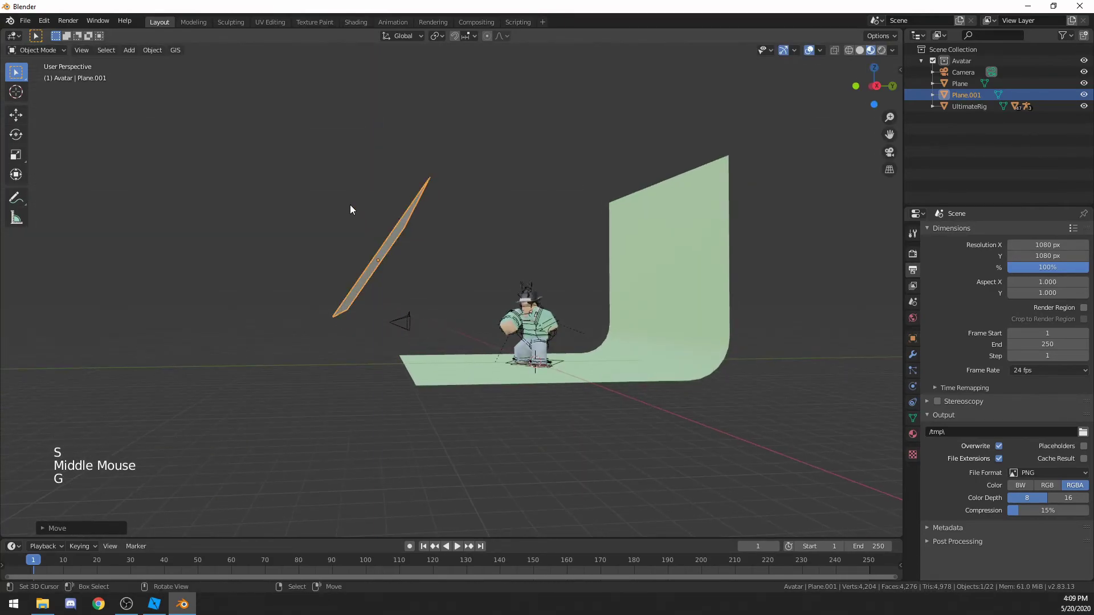
Give the tilted plane a new material with an Emission surface
click(913, 434)
click(1009, 269)
click(1032, 317)
click(959, 90)
Preview the light panel under the scene's own lighting and raise its emission strength
scroll(399, 285, up, 3)
middle_drag(342, 279, 420, 292)
click(892, 50)
click(830, 119)
mouse_move(507, 273)
middle_down()
mouse_move(528, 288)
mouse_move(712, 285)
middle_up()
scroll(570, 296, down, 3)
scroll(527, 304, up, 2)
drag(1026, 351, 1054, 351)
middle_drag(757, 405, 854, 399)
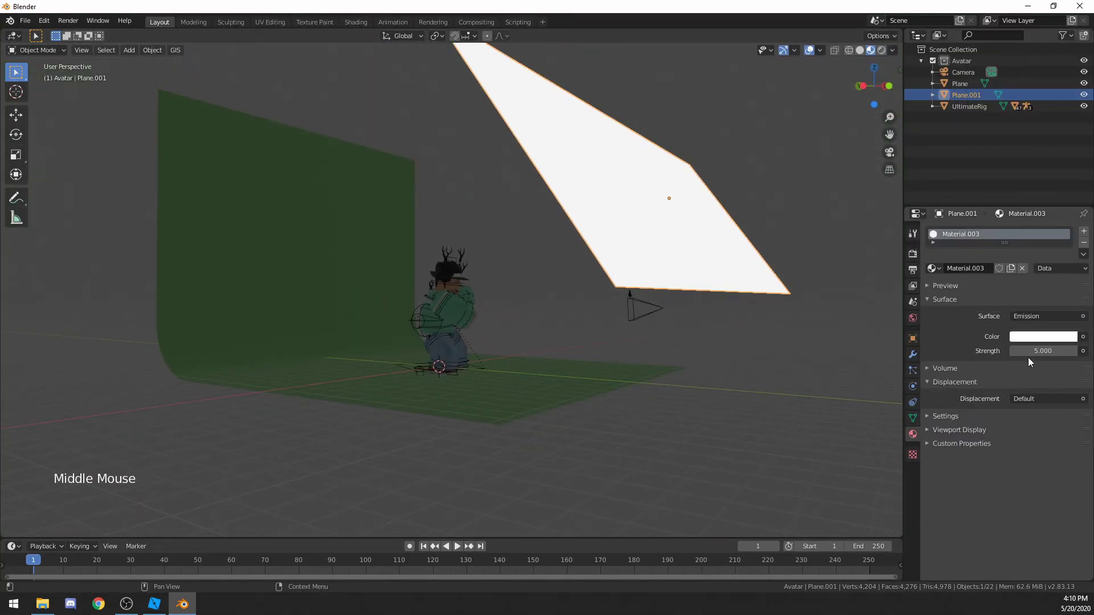
Set the light panel's emission strength to 5 and restore the viewport's Material Preview lighting
click(892, 50)
click(830, 119)
drag(1048, 351, 1025, 351)
click(1042, 351)
text(5)
click(881, 50)
click(870, 50)
click(892, 50)
click(881, 50)
Duplicate the light panel in top view and rotate the copy to stand beside the backdrop's +X side
mouse_move(741, 148)
middle_down()
mouse_move(581, 217)
mouse_move(612, 251)
middle_up()
scroll(695, 177, down, 2)
scroll(581, 216, up, 2)
scroll(531, 231, down, 3)
key(KP_7)
key(z)
click(579, 349)
key(shift+d)
click(779, 270)
key(r)
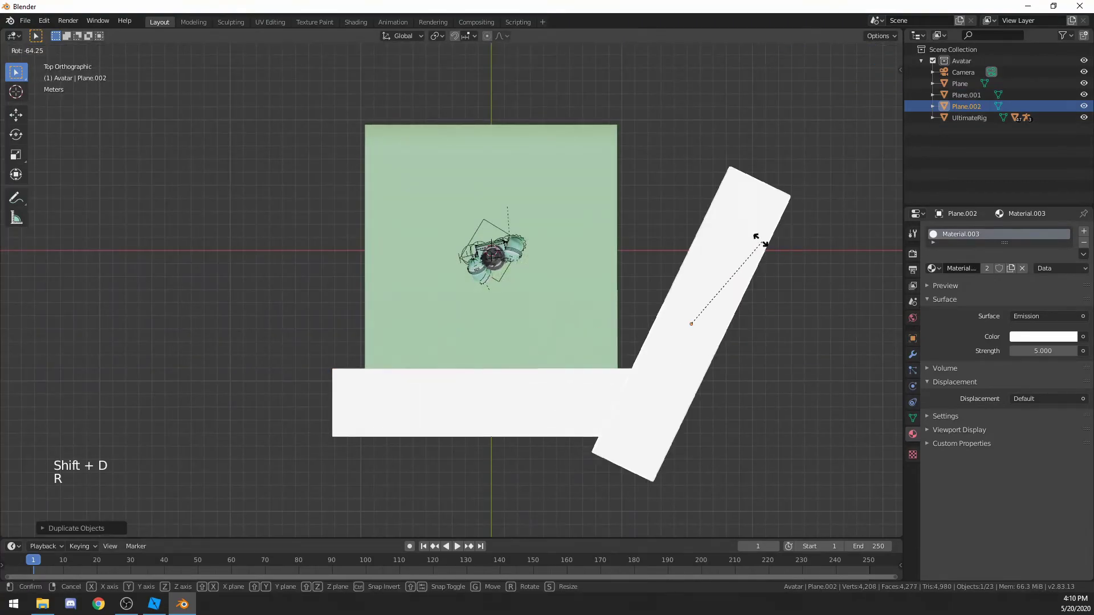
click(683, 286)
Angle and resize the side light panel, and place a matching copy on the opposite side of the backdrop
middle_drag(683, 286, 507, 344)
key(r)
scroll(507, 344, down, 1)
key(s)
scroll(652, 377, down, 2)
key(KP_7)
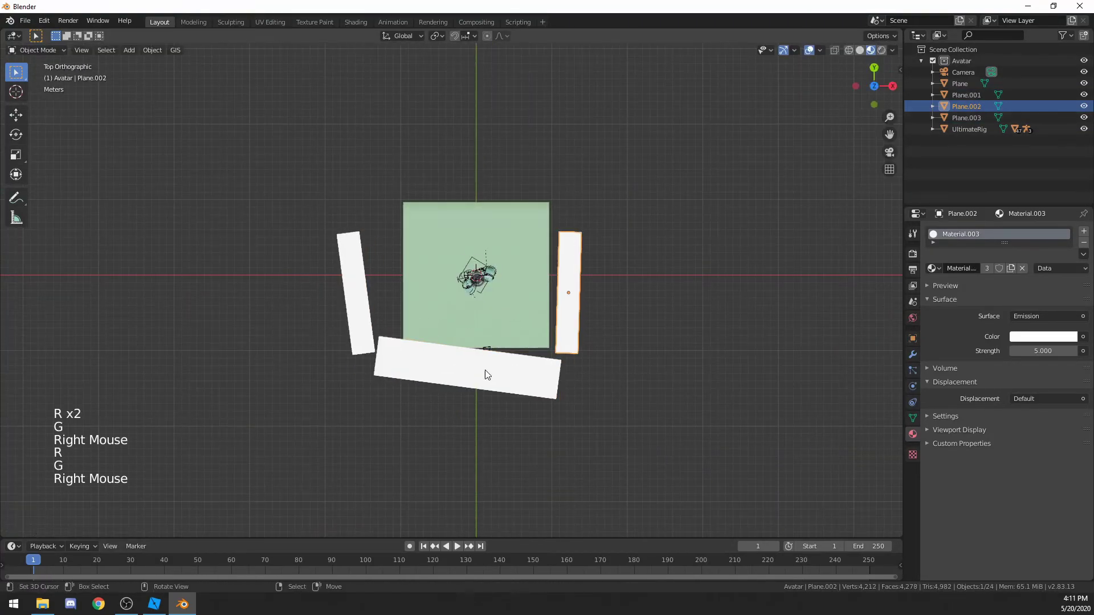
Create another copy of the light panel, scale it and raise it above the character
scroll(637, 356, up, 2)
key(g)
key(s)
middle_drag(515, 273, 524, 222)
key(g)
scroll(525, 223, up, 6)
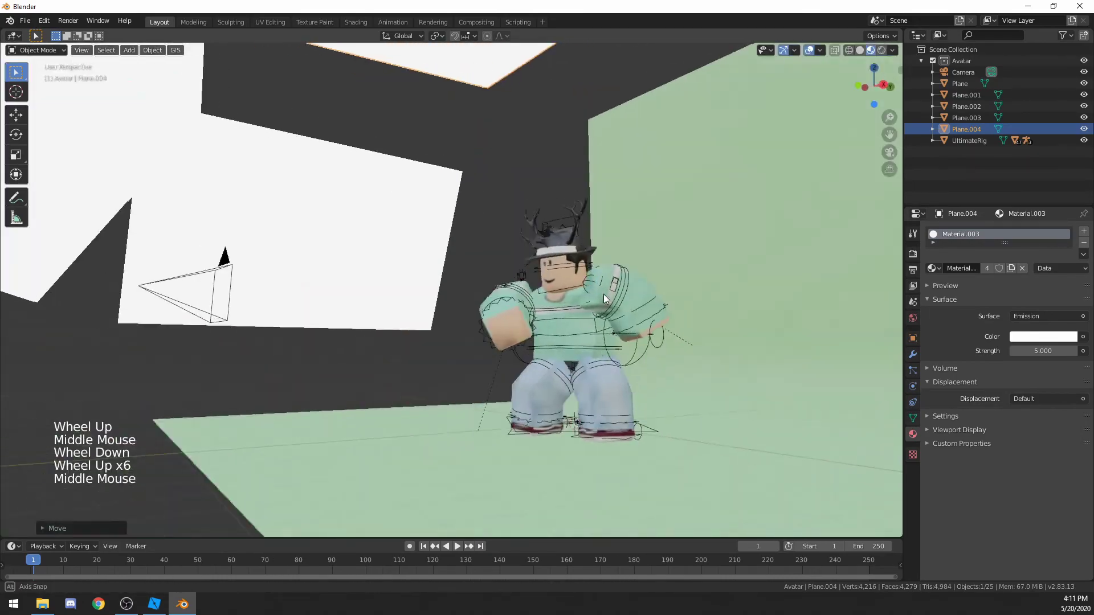
Clear the selection and display the lit scene in Rendered viewport shading
scroll(637, 260, down, 5)
key(ctrl+Tab)
key(alt+a)
middle_drag(637, 262, 604, 336)
click(881, 50)
scroll(598, 285, up, 3)
middle_drag(598, 285, 610, 342)
Return to the camera view and set a render region around the whole camera frame
key(KP_0)
key(shift+f)
key(ctrl+b)
drag(649, 93, 253, 489)
right_click(264, 197)
Set the camera's focal length to 72 mm and move the camera back along its local Z axis
click(913, 387)
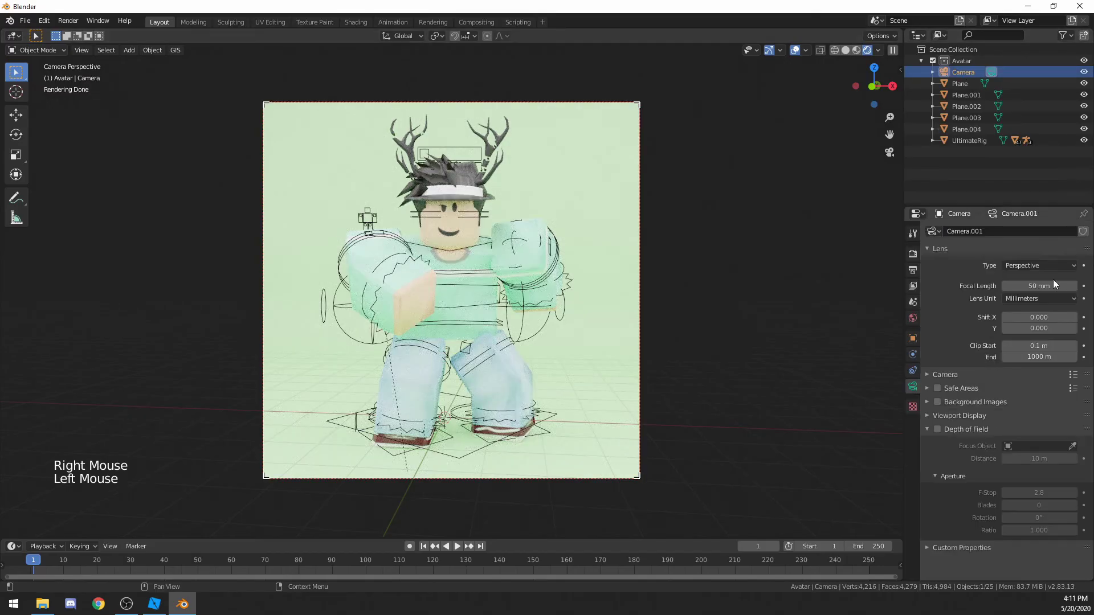
drag(1053, 285, 1078, 285)
key(g)
key(z)
key(z)
click(741, 311)
Roll the camera slightly and shift it to reframe the whole character at a tilt
key(r)
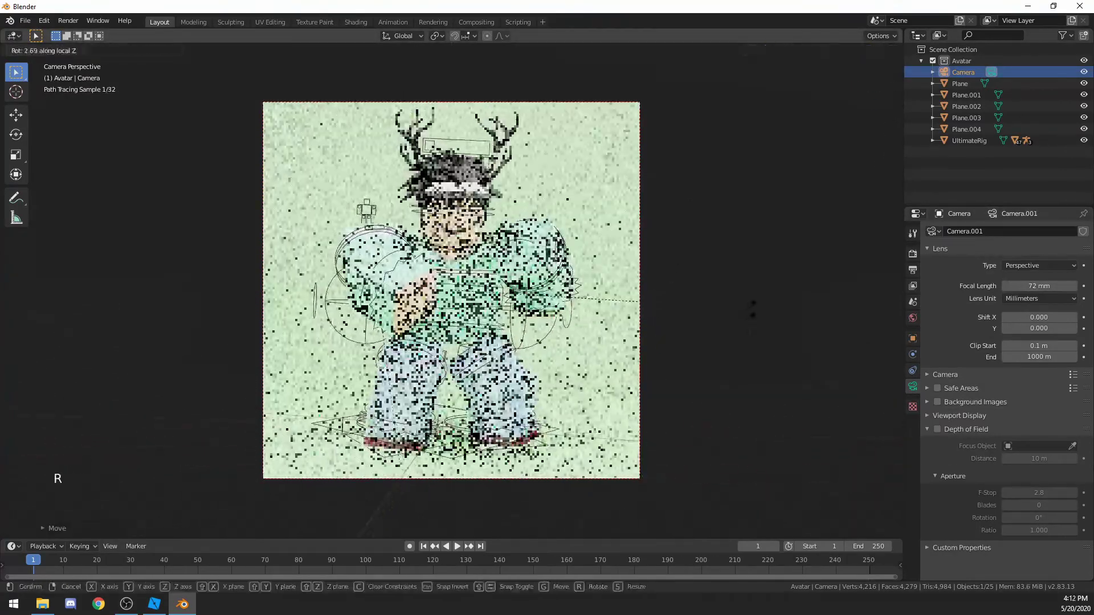
click(764, 303)
key(r)
click(767, 295)
key(g)
click(770, 295)
key(g)
key(z)
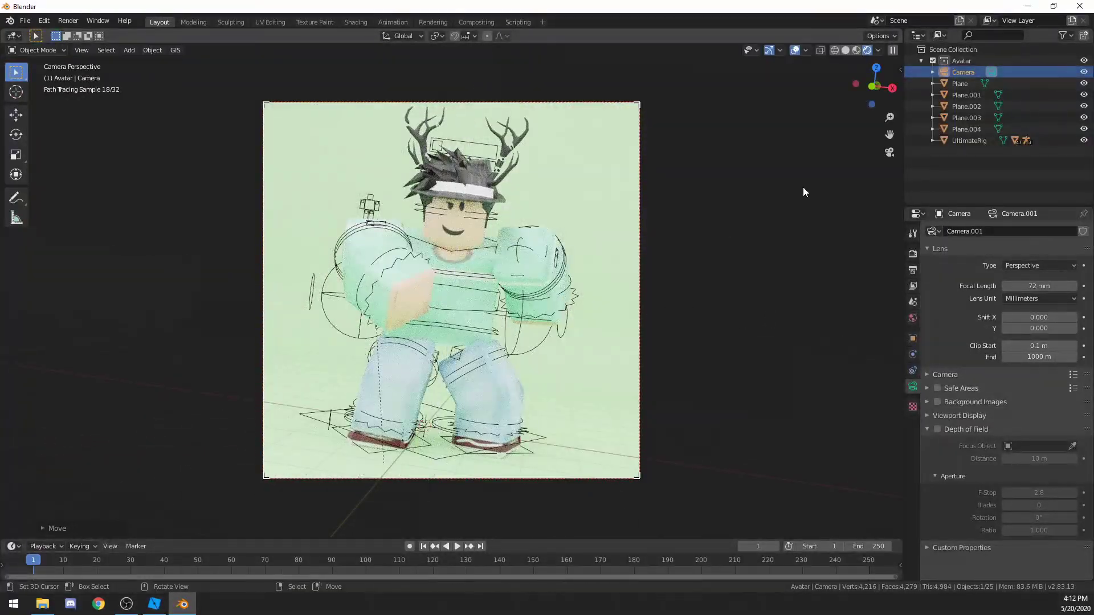
Return the viewport to Material Preview shading and enable the Denoising Data pass for the view layer
click(856, 50)
click(913, 254)
click(912, 286)
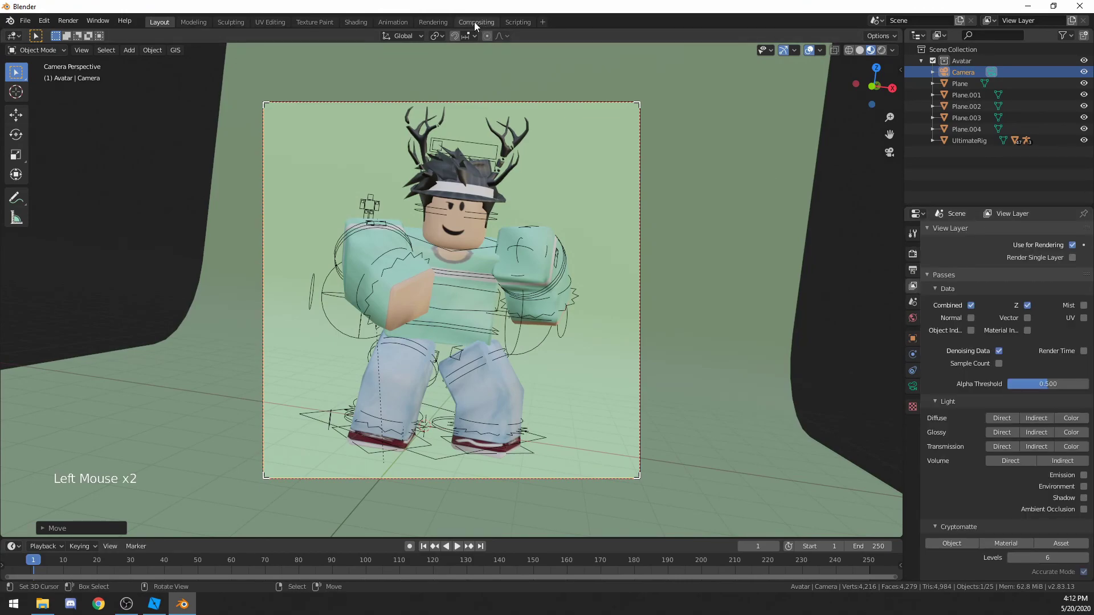
Add a Denoise node between Render Layers and Composite in the Compositing workspace
click(478, 22)
key(Return)
scroll(439, 239, up, 2)
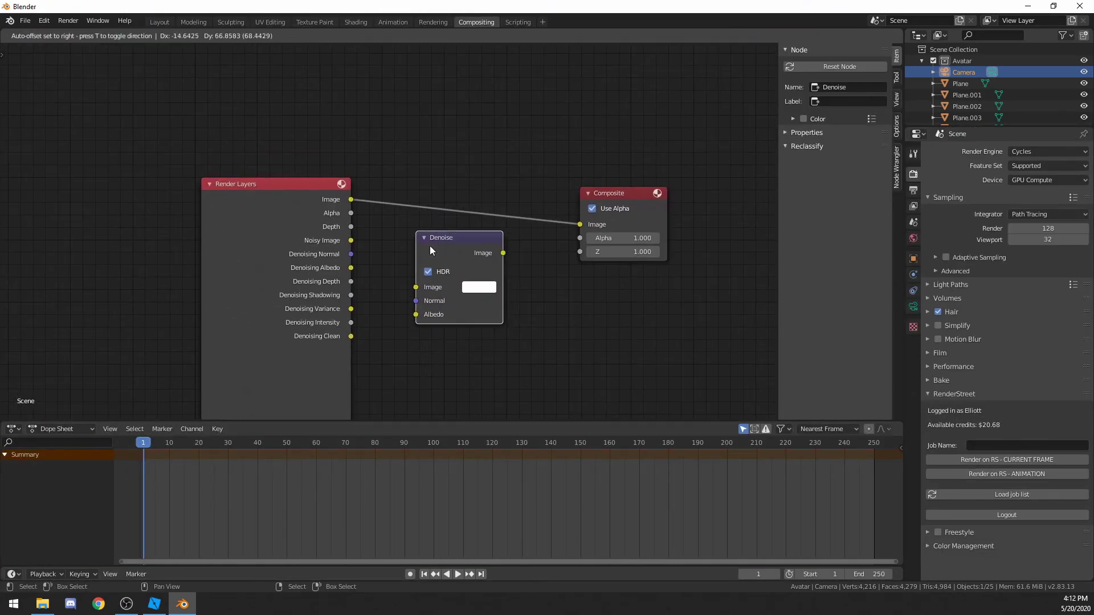